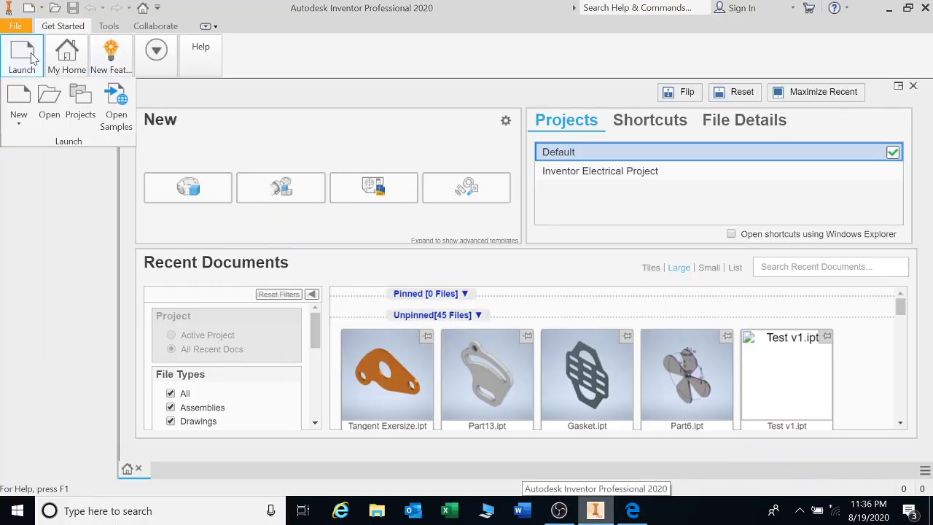
Create a new part from the Standard (mm).ipt metric template.
click(20, 99)
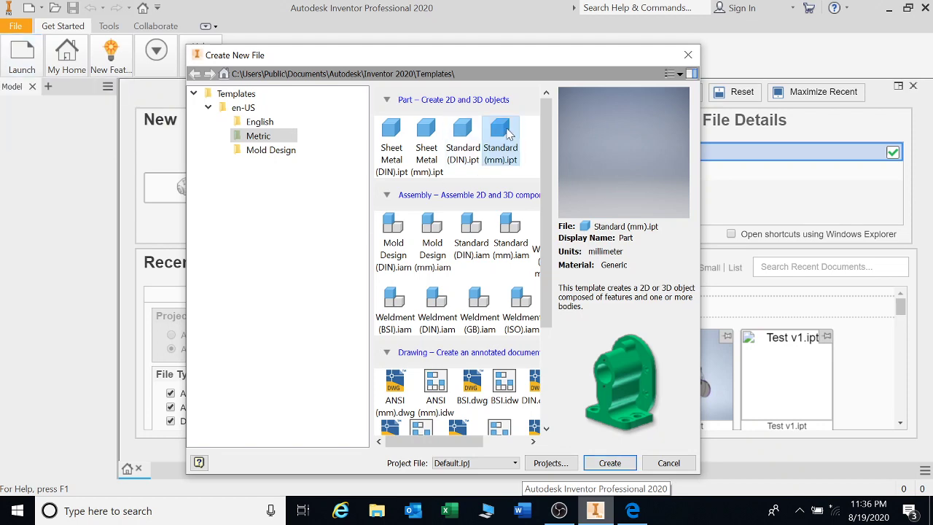
double_click(503, 132)
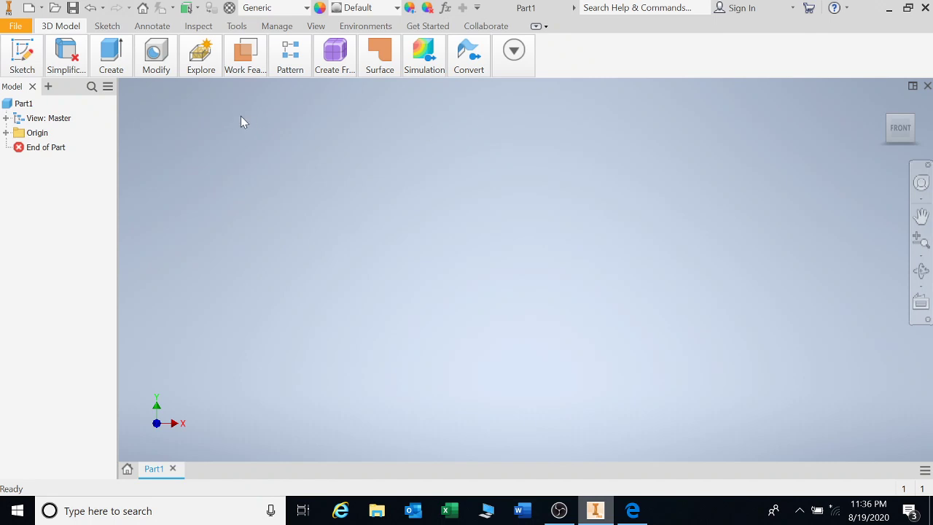
Start a new 2D sketch on the front (XY) origin plane.
click(29, 62)
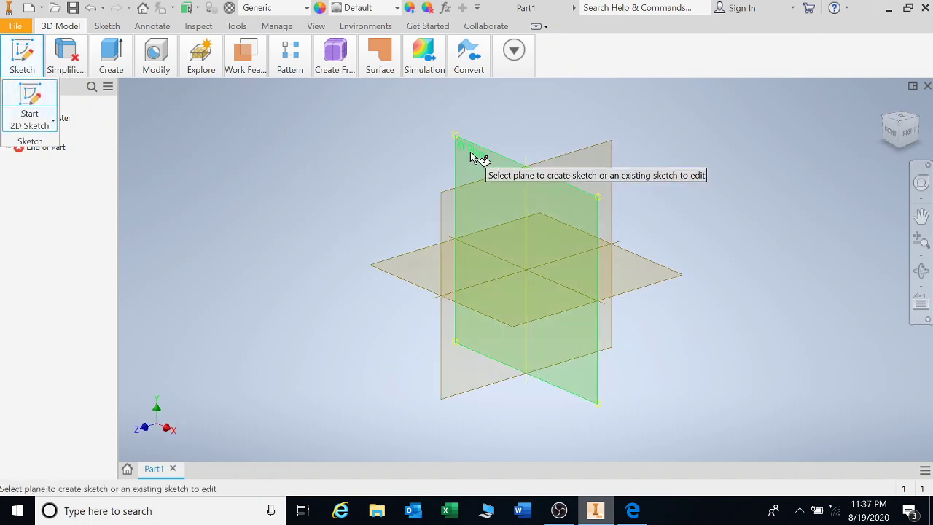
click(470, 155)
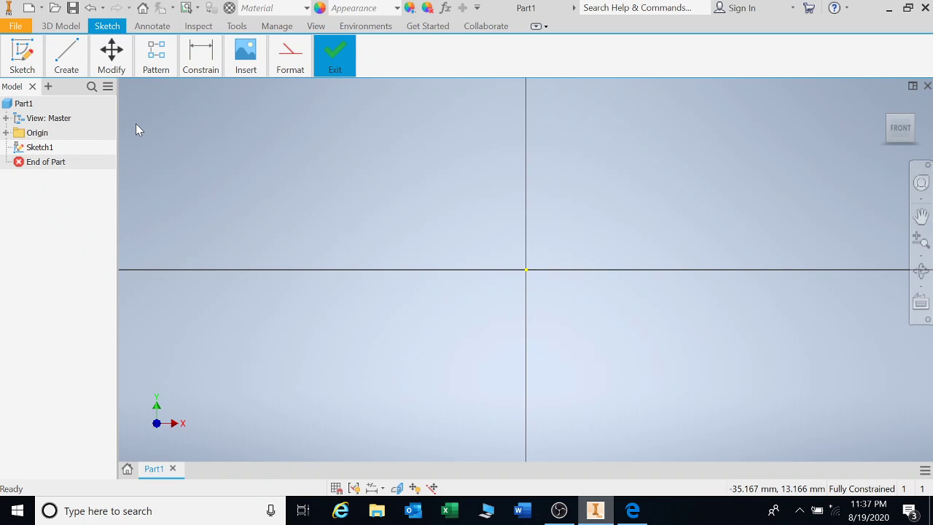
click(67, 50)
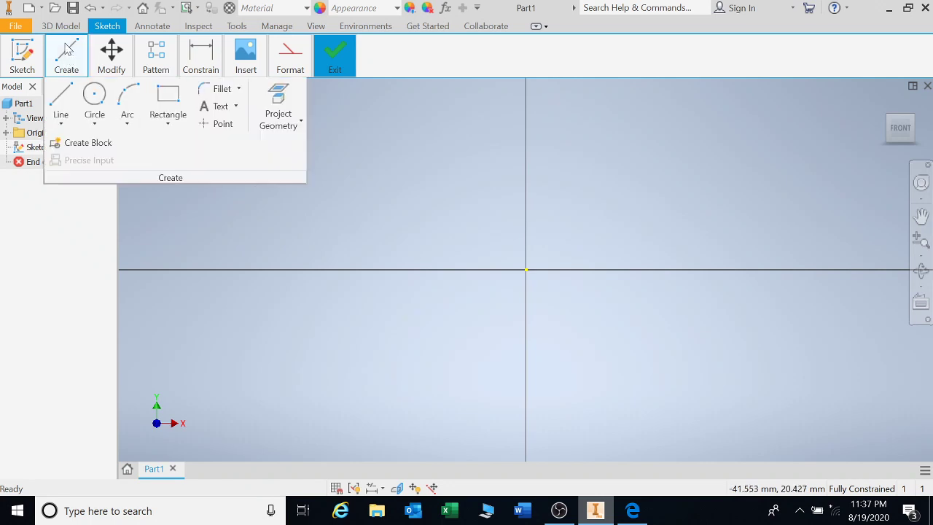
Draw three concentric circle pairs: at the origin, to the left, and at upper right.
click(97, 101)
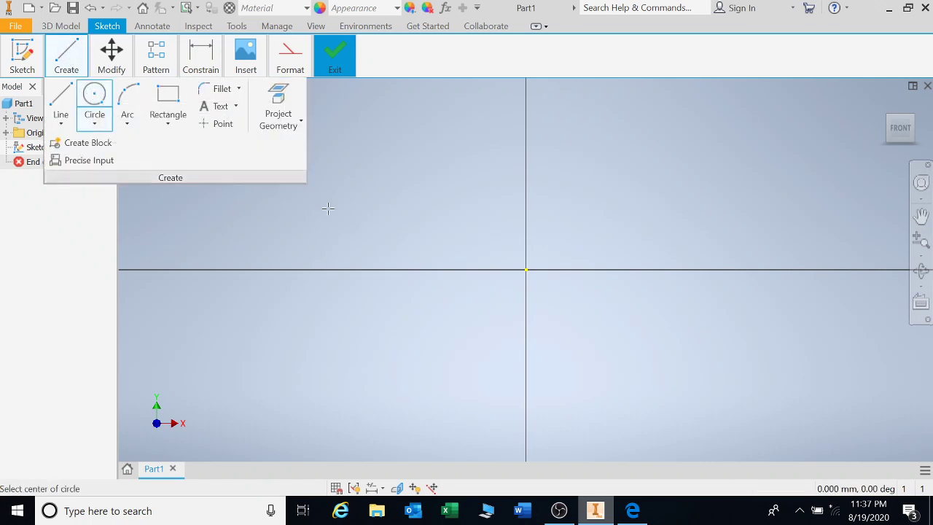
click(525, 270)
click(502, 165)
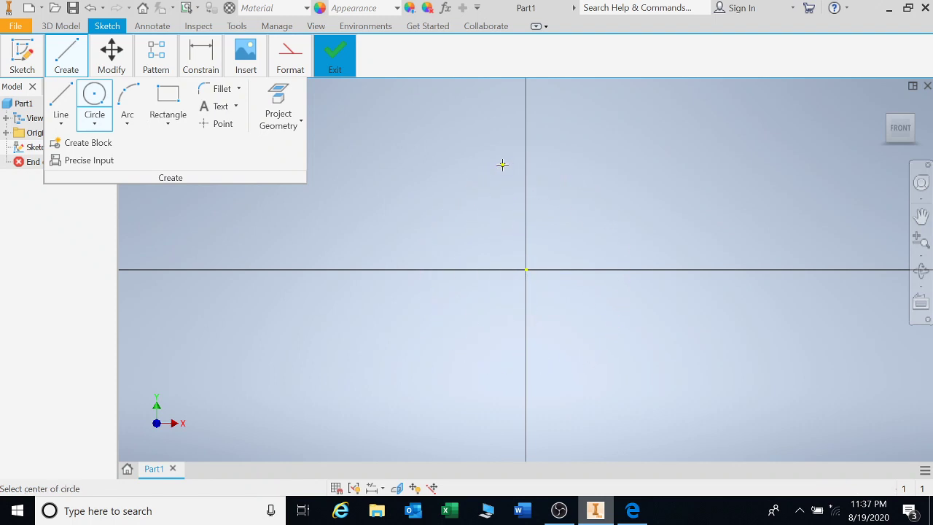
click(526, 270)
click(480, 215)
click(313, 260)
click(281, 183)
click(313, 260)
click(287, 223)
click(729, 160)
click(730, 111)
click(729, 162)
click(706, 138)
Constrain the upper-right outer and inner circles equal to the matching left circles.
click(208, 73)
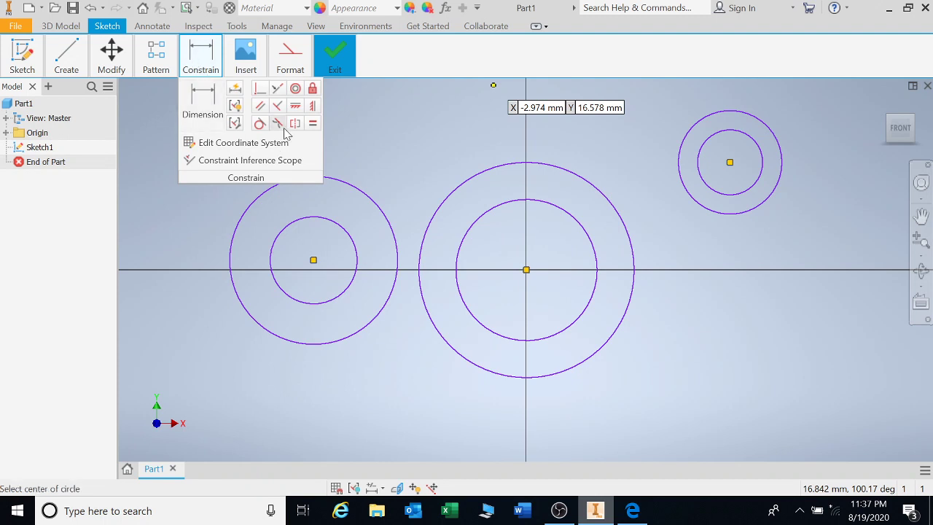
click(313, 123)
click(365, 191)
click(720, 114)
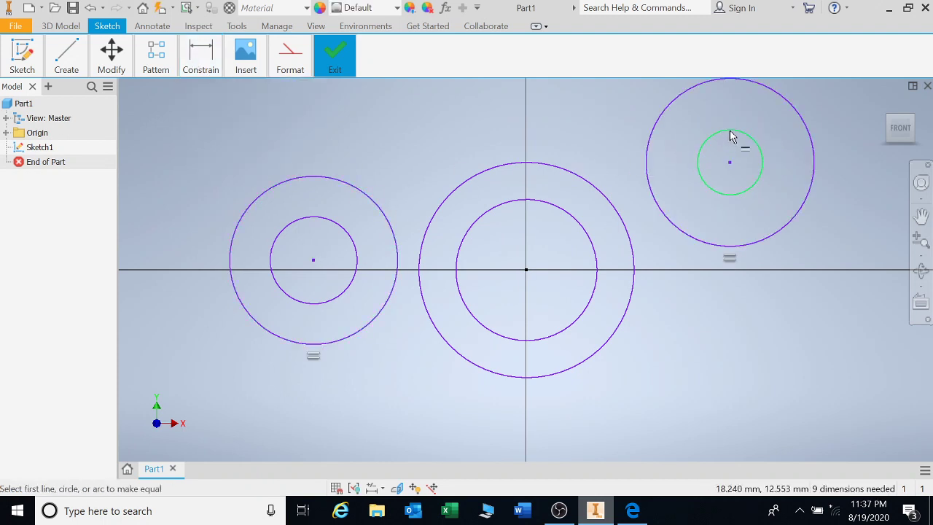
click(730, 136)
click(340, 228)
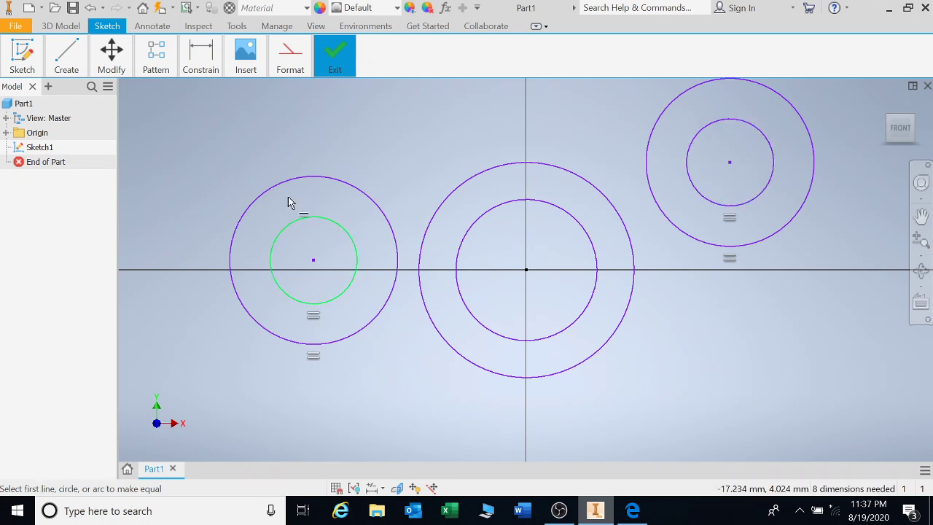
click(200, 57)
Dimension the left outer circle to 20 and the central circles to 40 and 30.
click(202, 102)
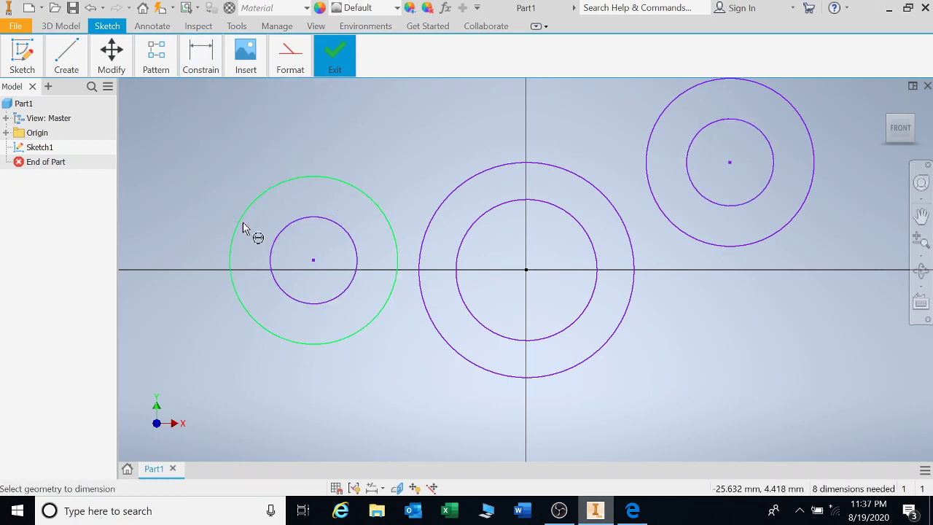
click(244, 225)
click(199, 213)
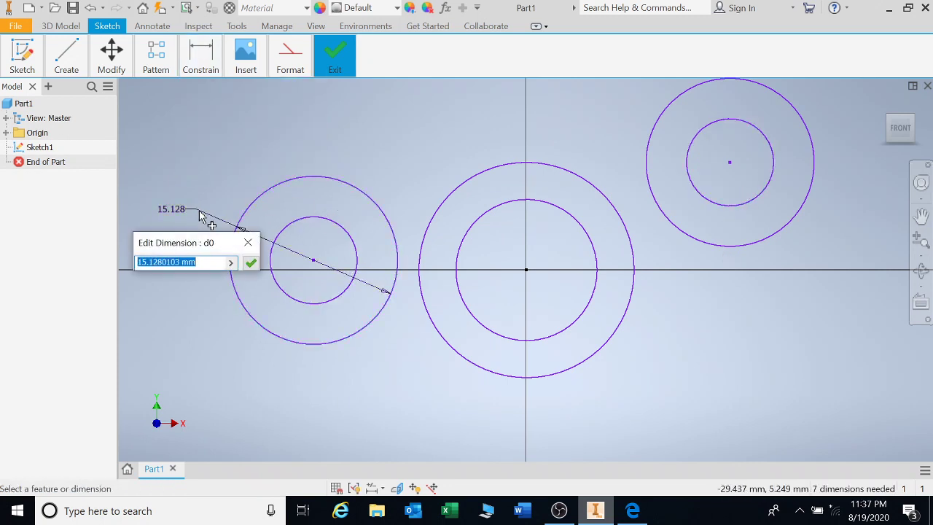
text(30)
key(Return)
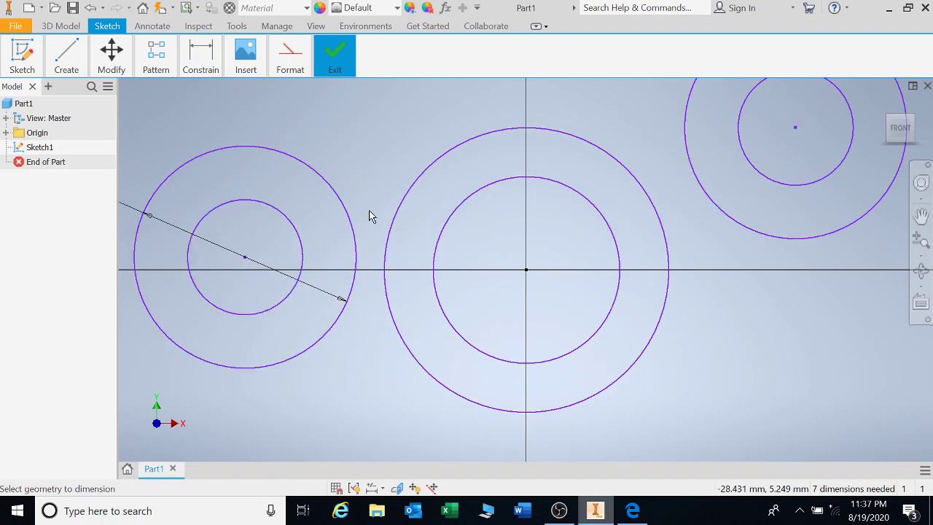
click(901, 129)
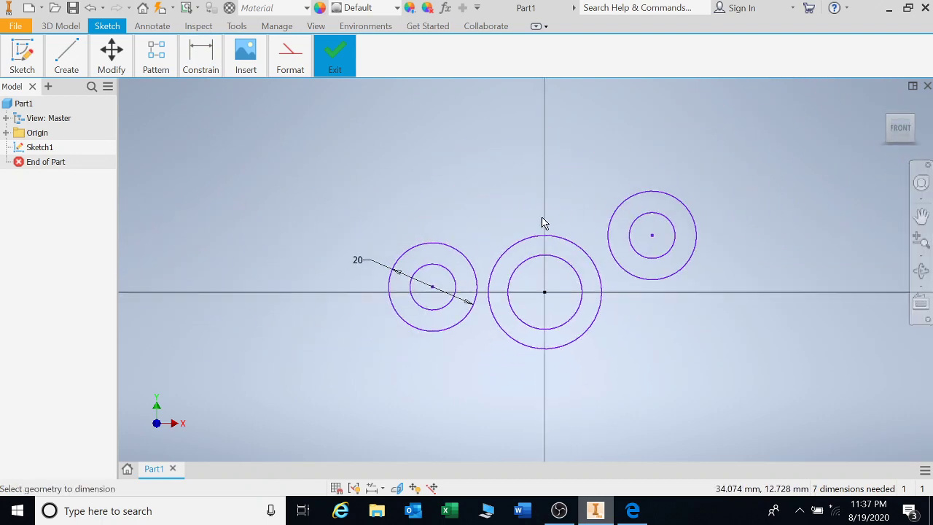
click(543, 229)
click(528, 163)
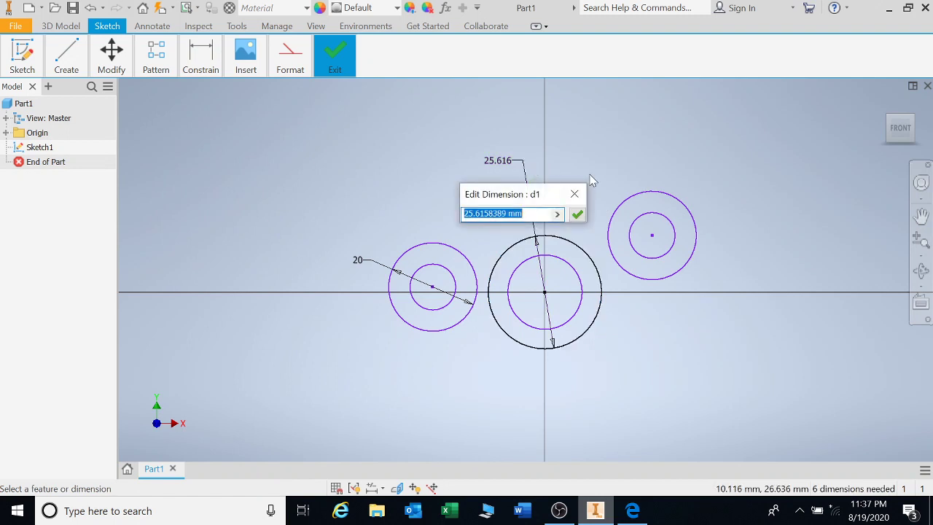
text(40)
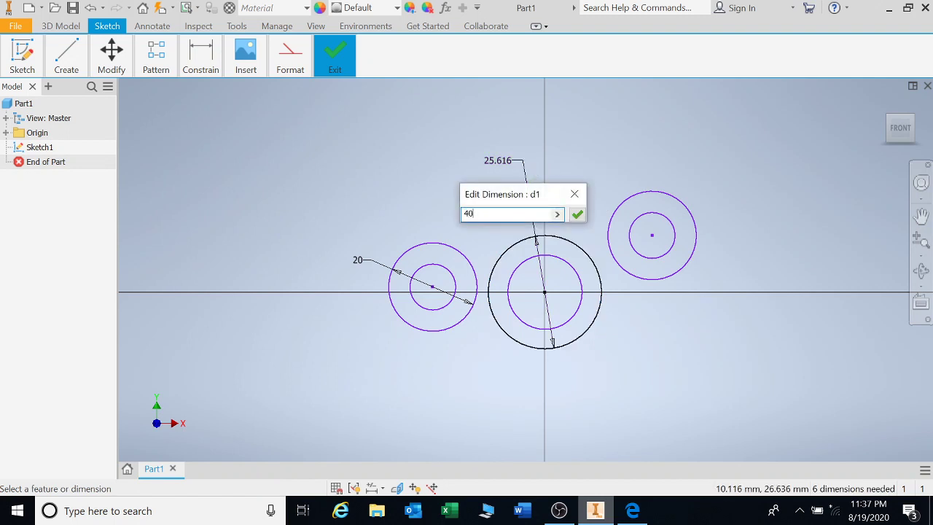
key(Return)
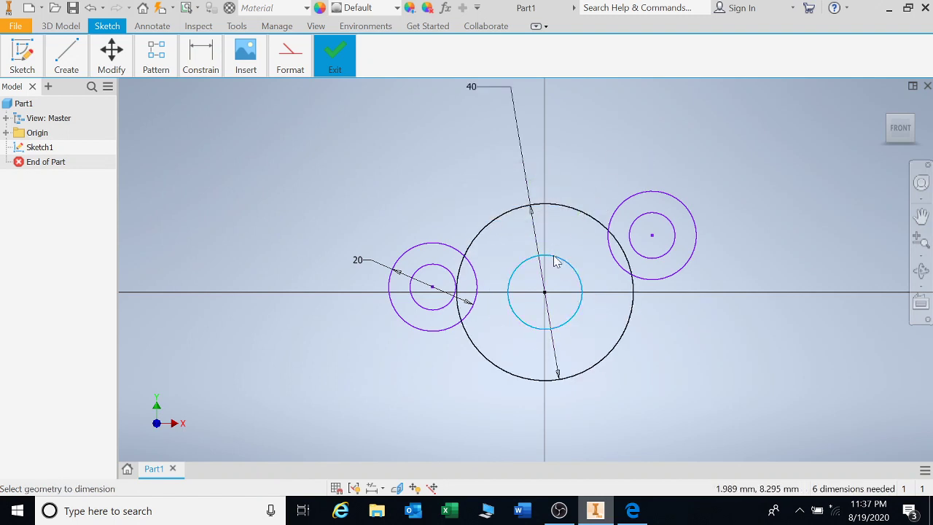
click(555, 257)
click(560, 229)
text(30)
key(Return)
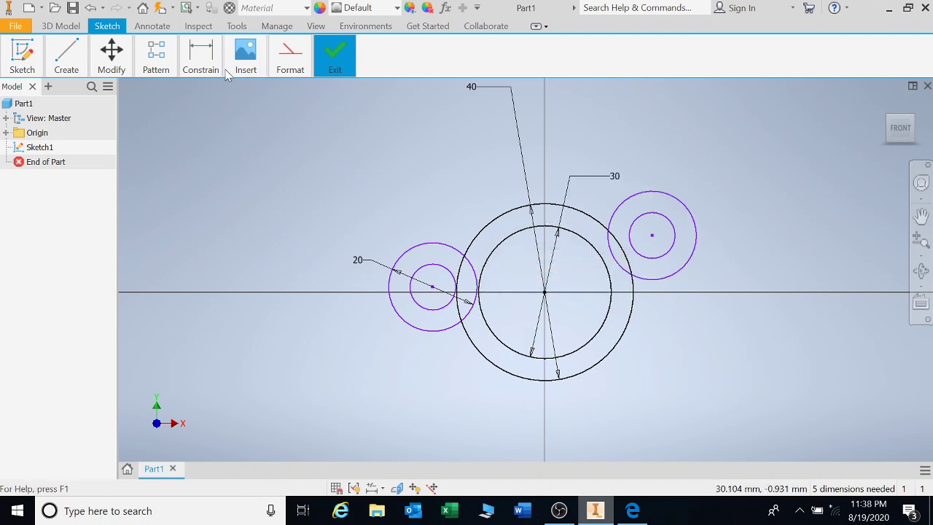
Place the upper-right circle centre 15 above and 25 right of the origin.
click(204, 62)
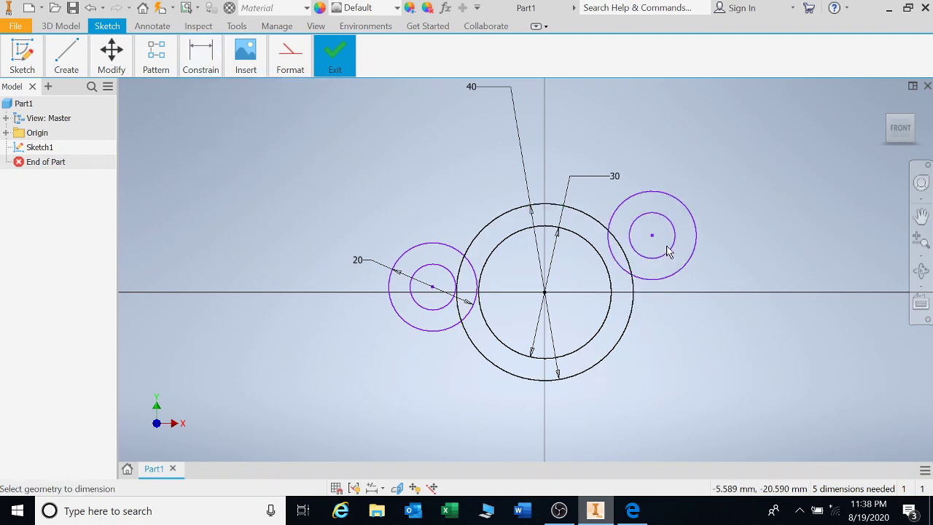
click(545, 292)
click(651, 235)
click(798, 266)
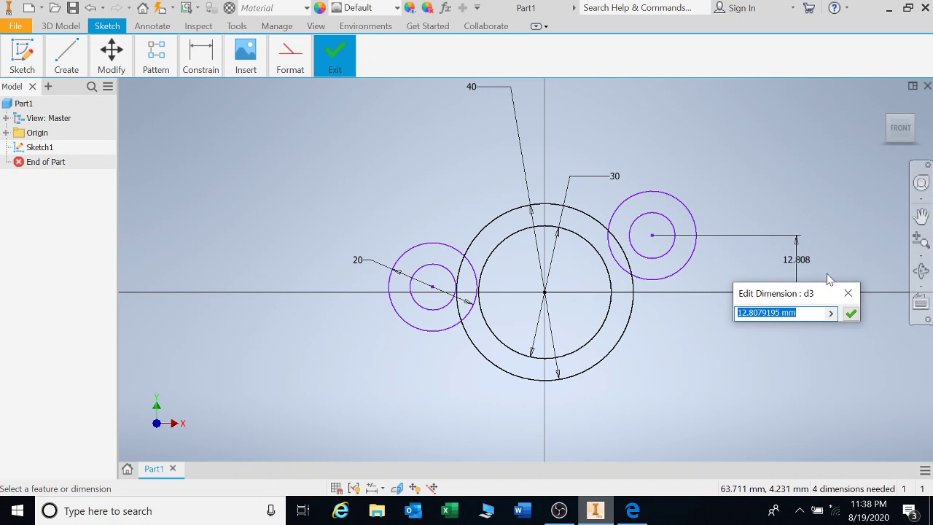
text(15)
key(Return)
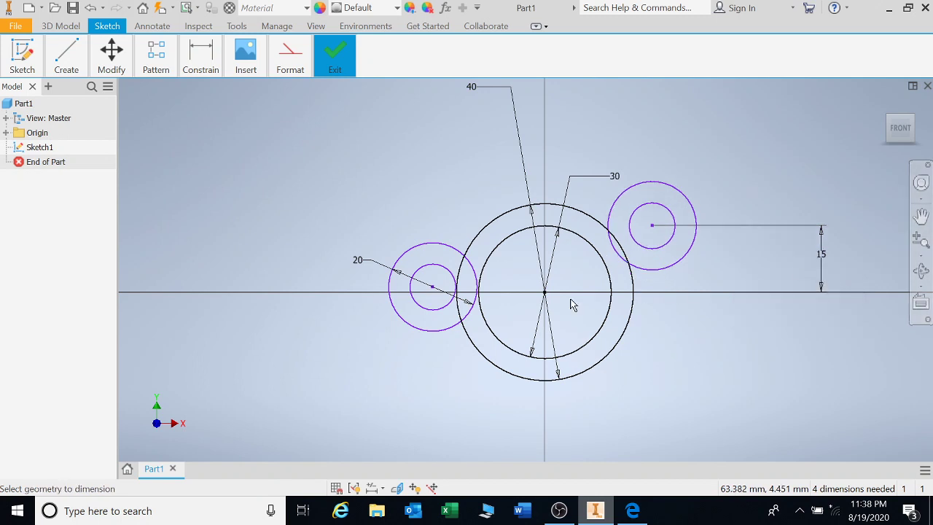
click(545, 292)
click(652, 225)
click(604, 408)
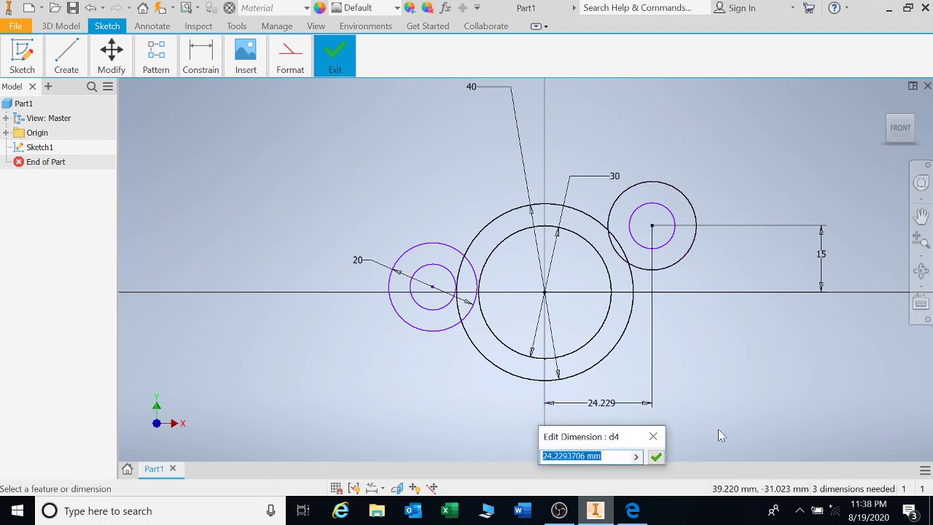
text(25)
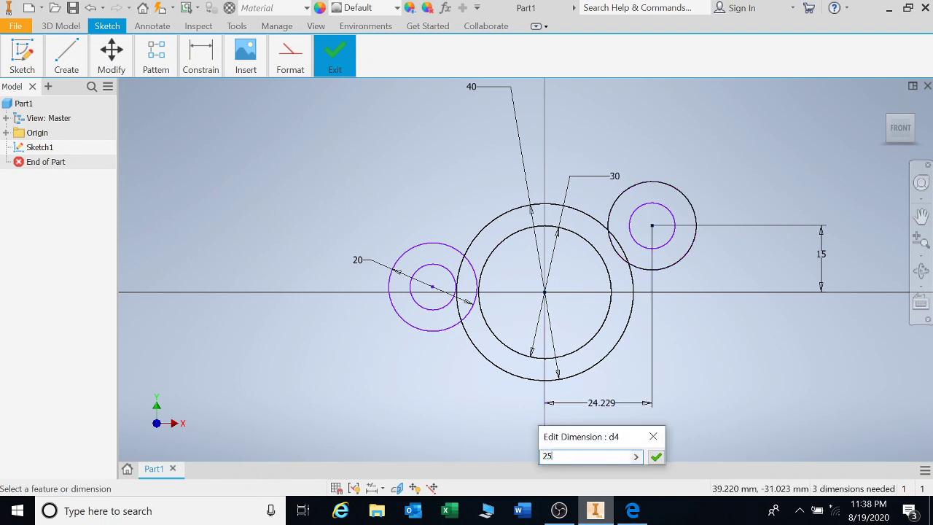
key(Return)
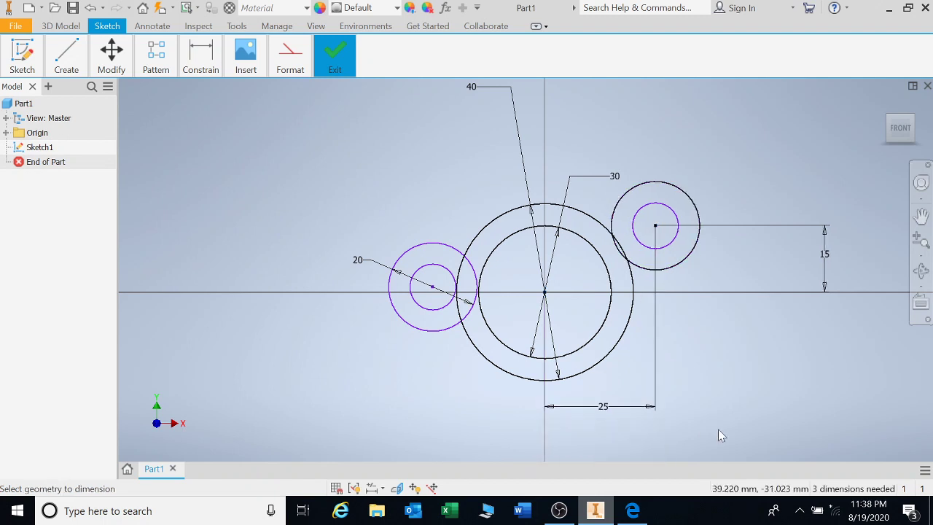
Place the left circle centre 25 left of the origin with a 0 vertical offset.
click(432, 288)
click(545, 292)
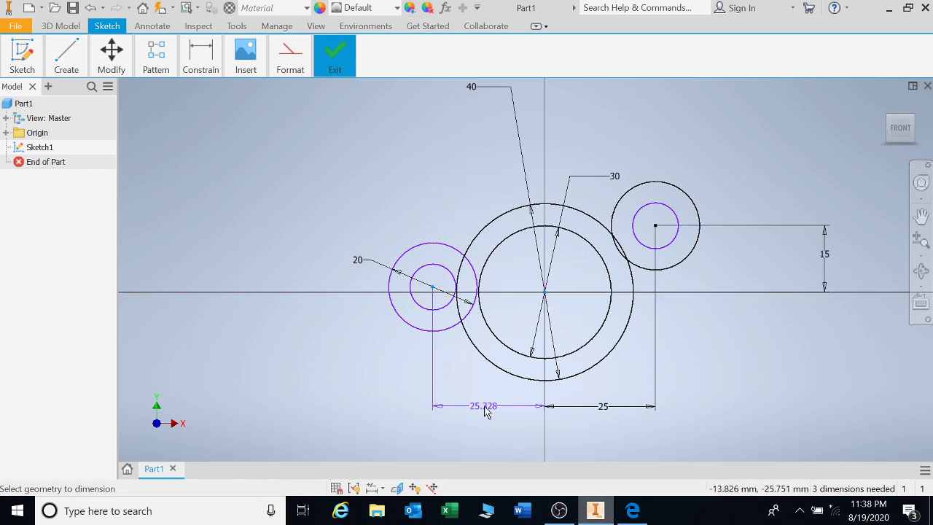
click(489, 411)
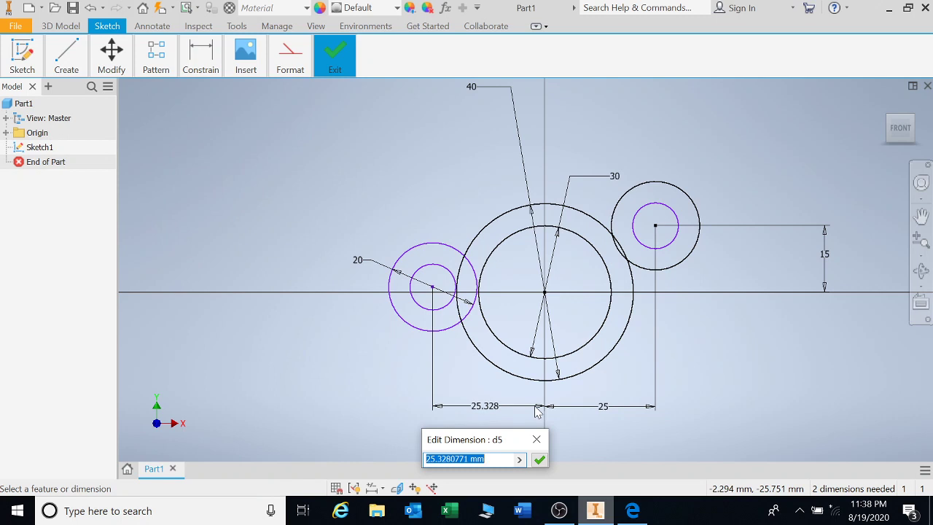
text(25)
key(Return)
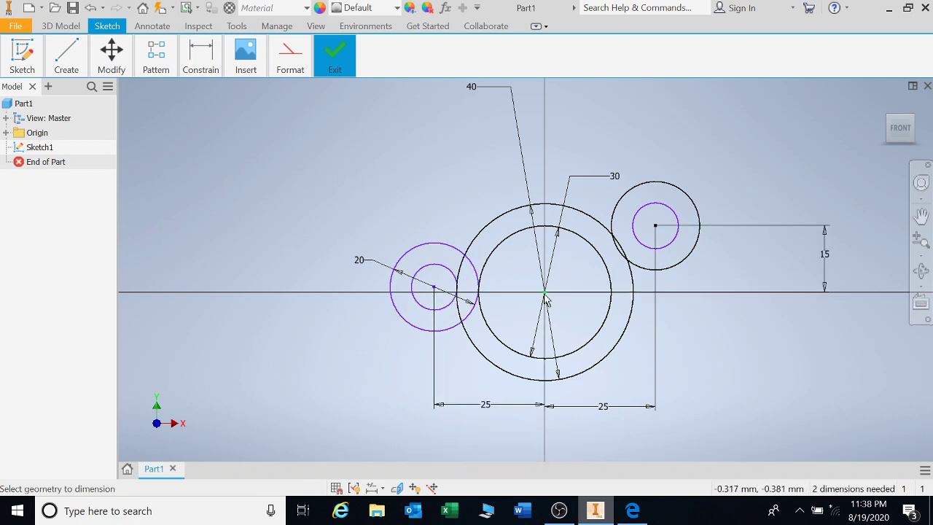
click(435, 292)
click(255, 294)
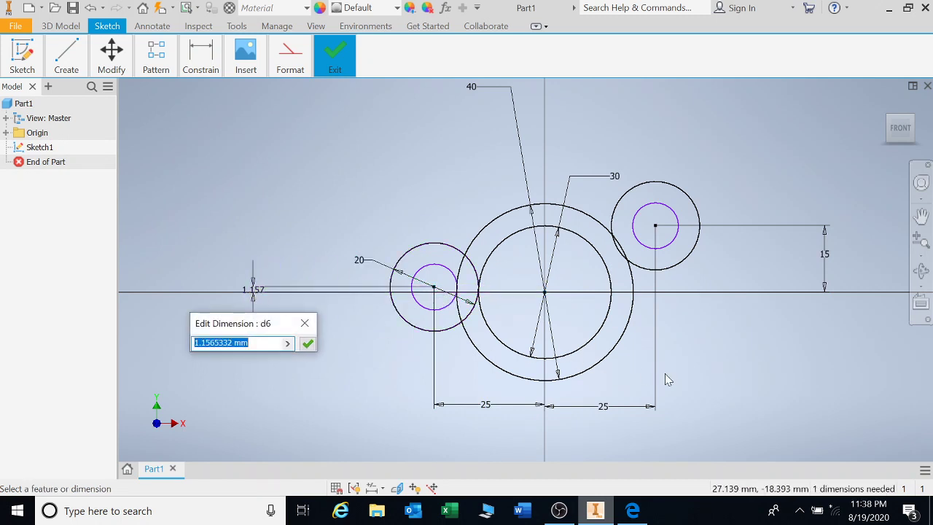
text(0)
key(Return)
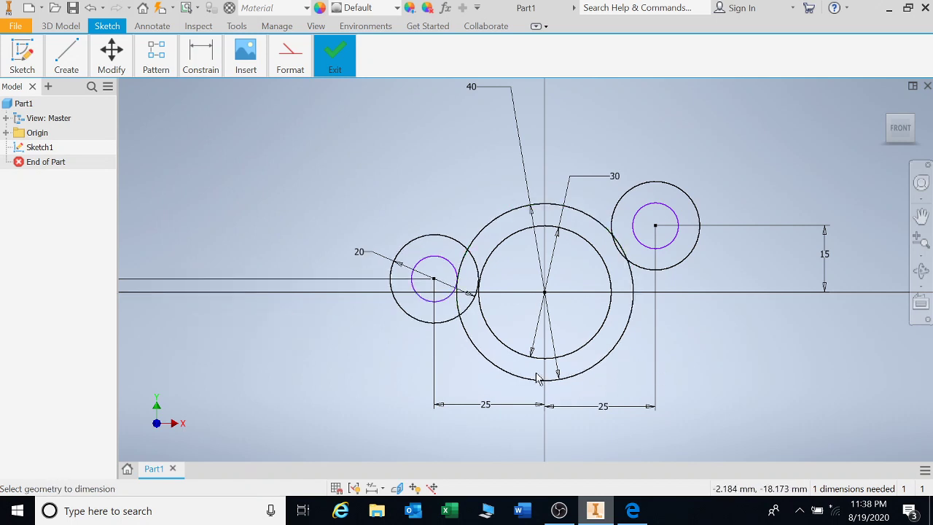
Draw two sloped lines, one upper-left and one lower-right of the circles.
click(66, 58)
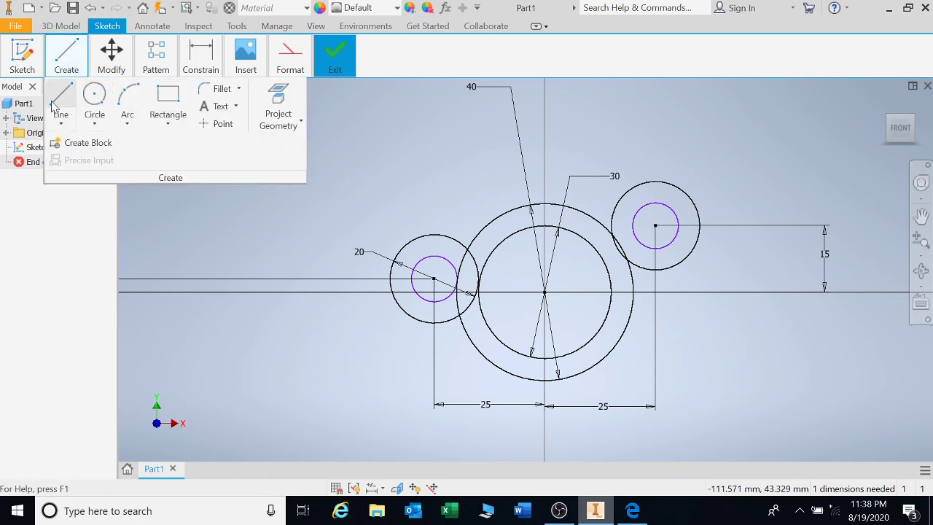
click(60, 96)
click(517, 188)
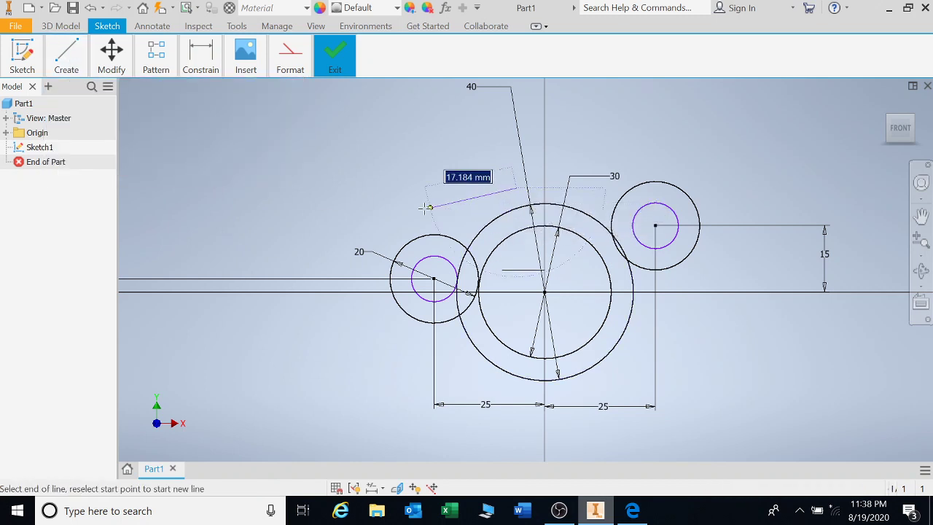
click(317, 248)
double_click(317, 248)
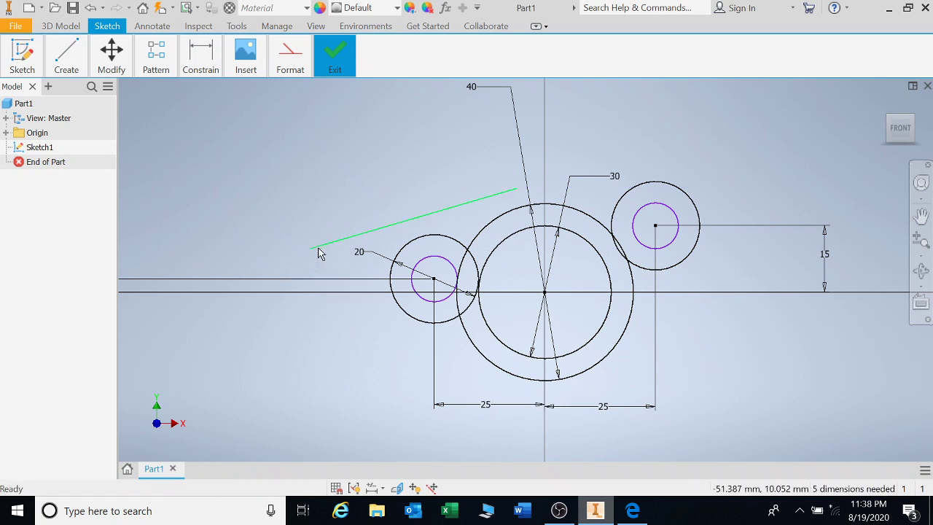
click(605, 385)
click(759, 232)
key(Escape)
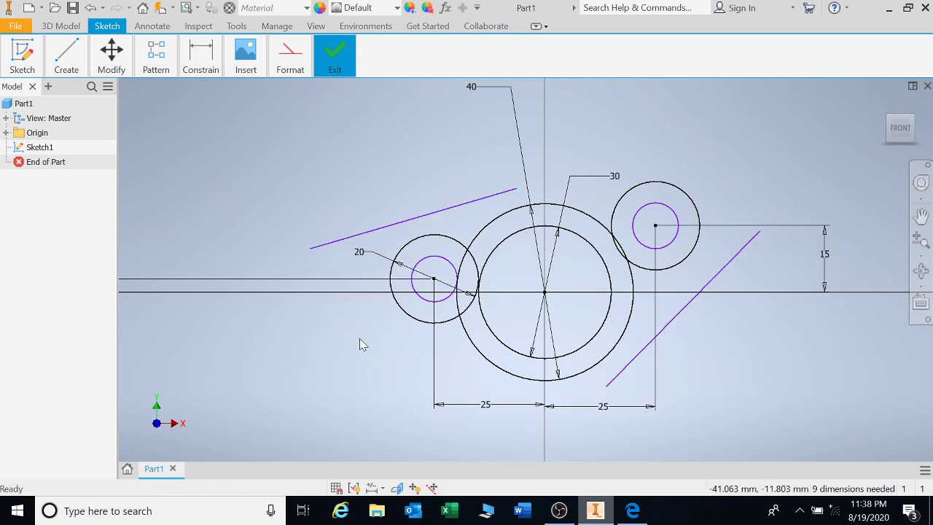
Add an upper circle above the large circle and a 40 diameter lower-left circle.
click(66, 57)
click(94, 97)
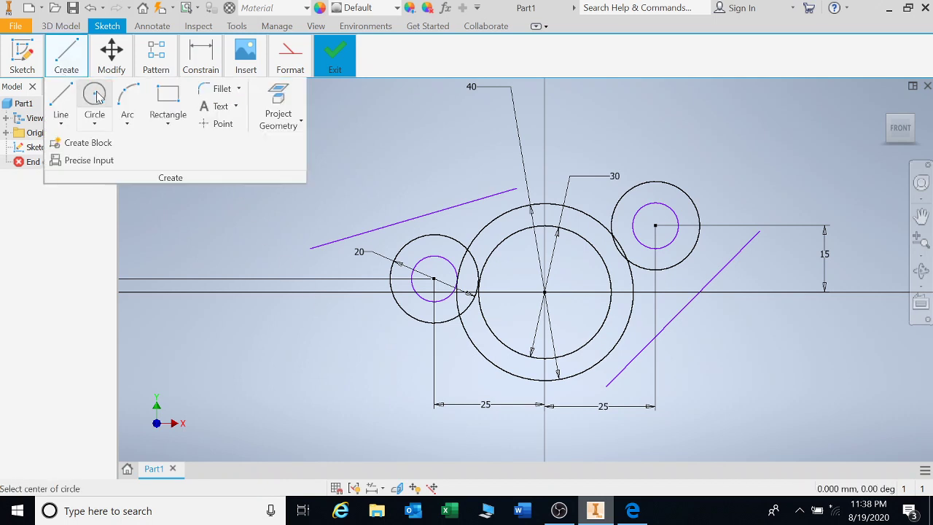
click(589, 172)
click(585, 131)
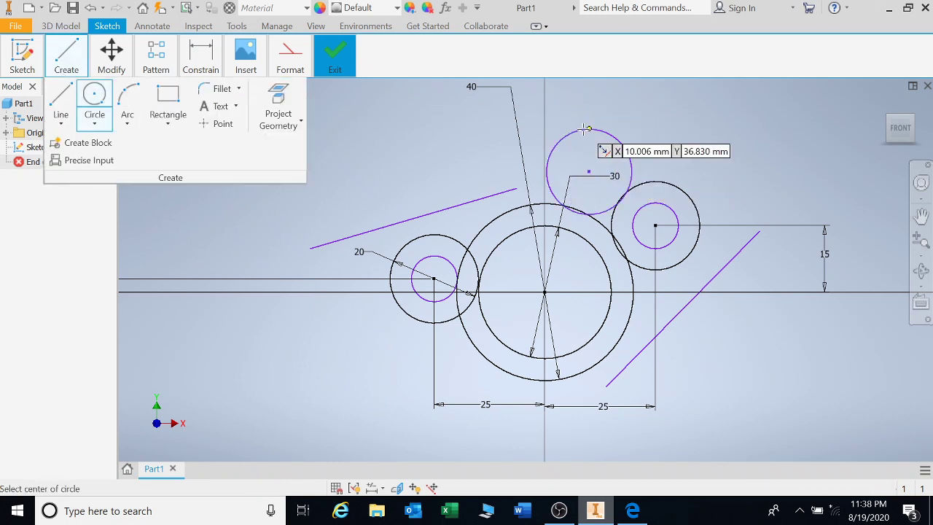
click(390, 424)
text(40.998)
key(Return)
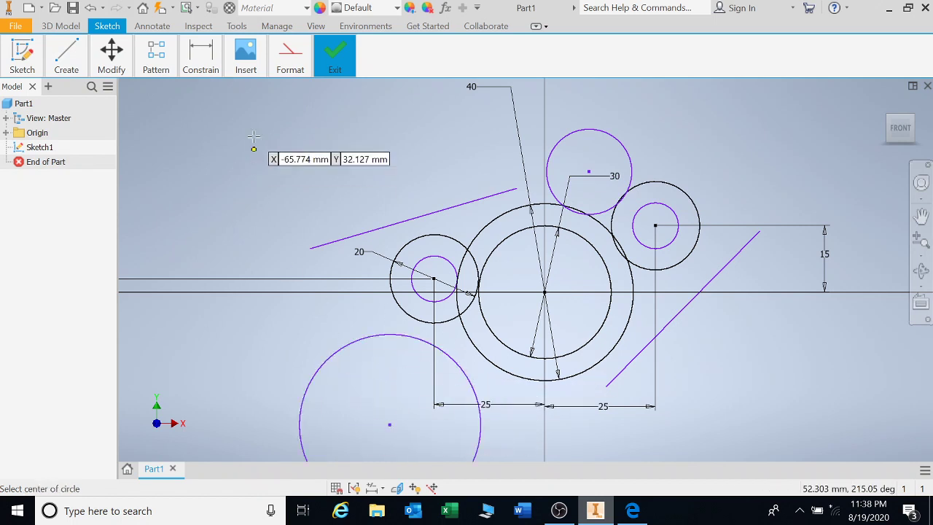
Dimension the upper circle to diameter 25 and place a diameter dimension on the lower circle.
click(200, 58)
key(d)
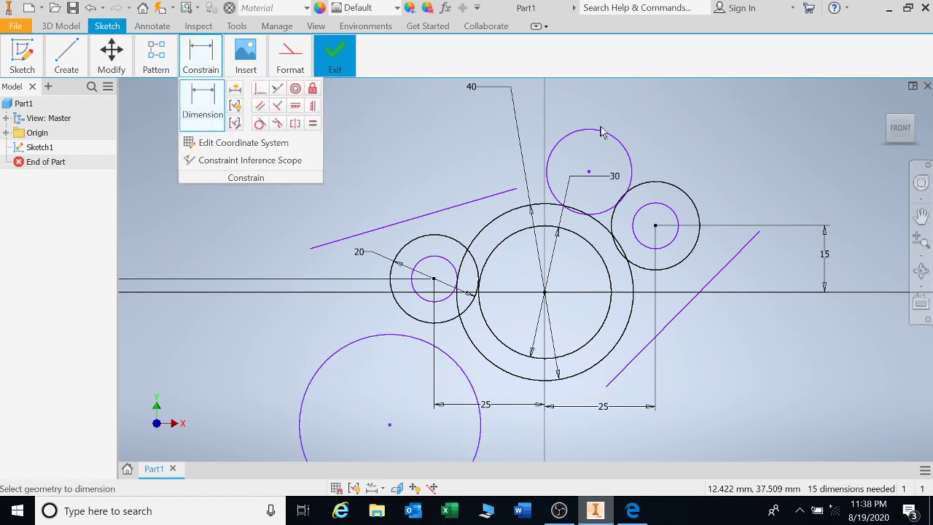
click(616, 142)
click(655, 122)
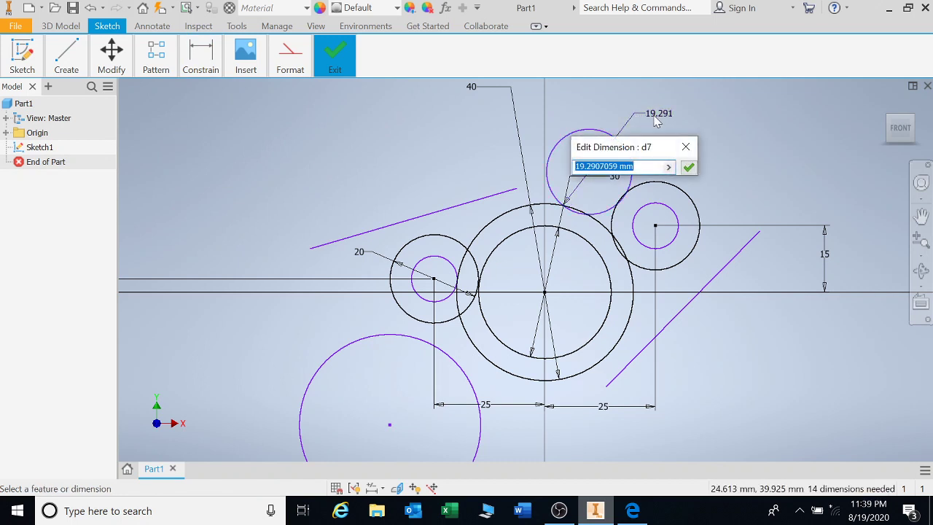
text(25)
key(Return)
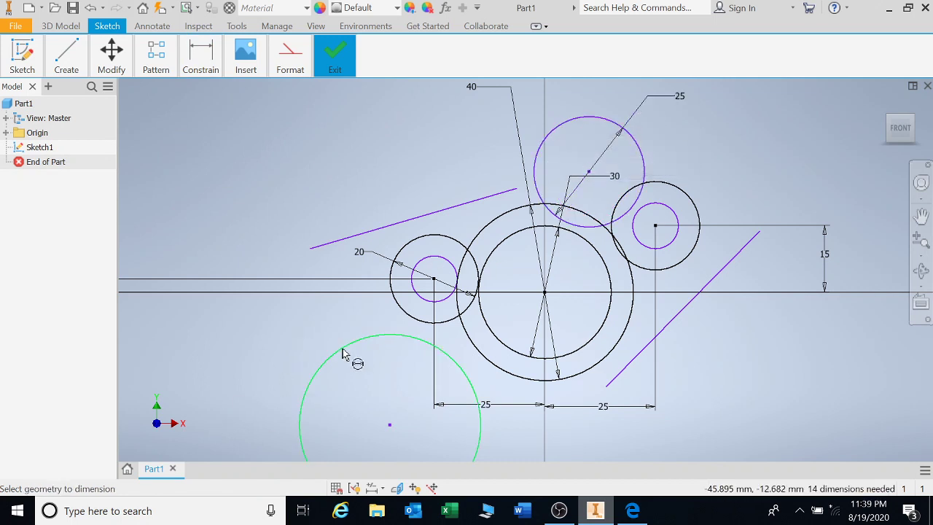
click(344, 353)
click(299, 331)
Set the lower circle to diameter 40 and make it tangent to the 20 and large circles.
text(4)
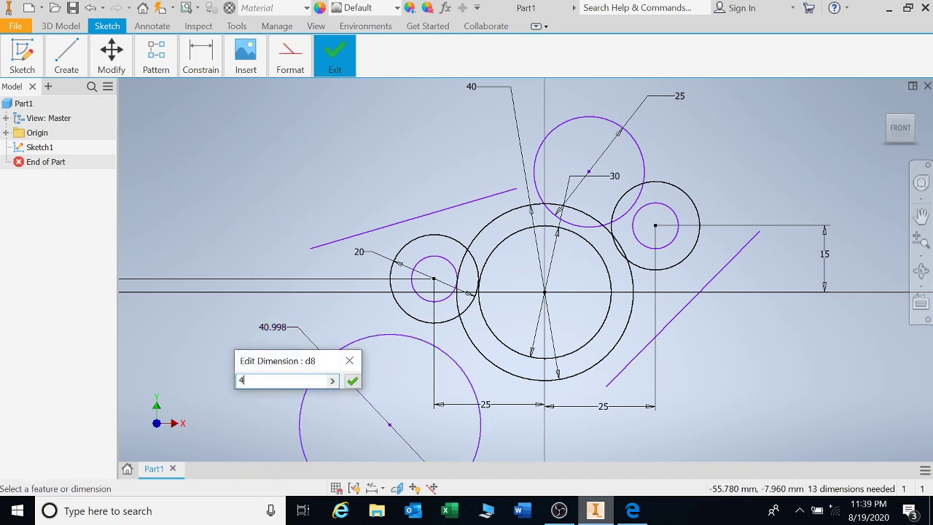
text(0)
key(Return)
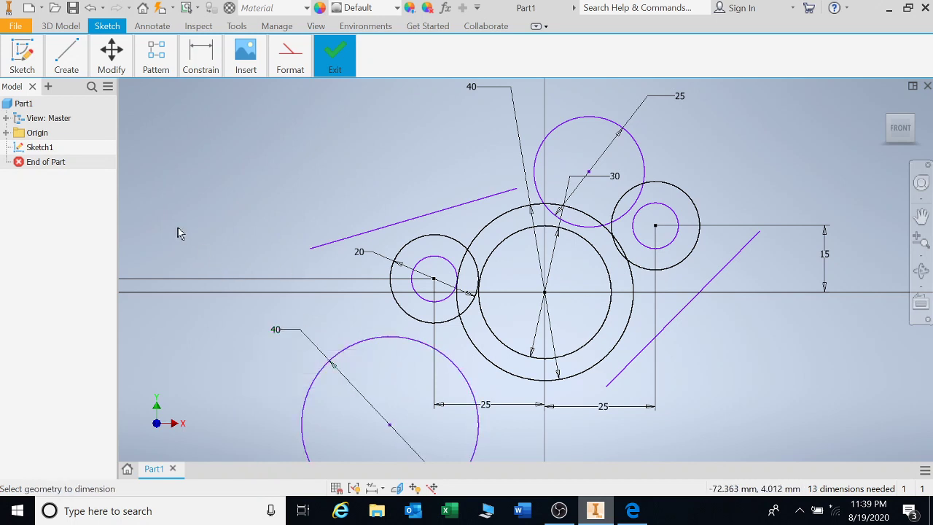
click(152, 59)
click(113, 59)
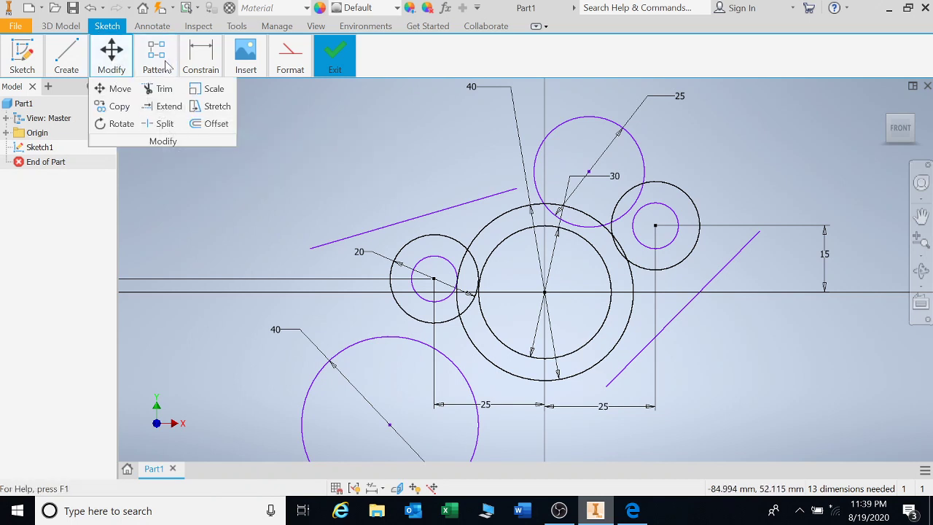
click(201, 64)
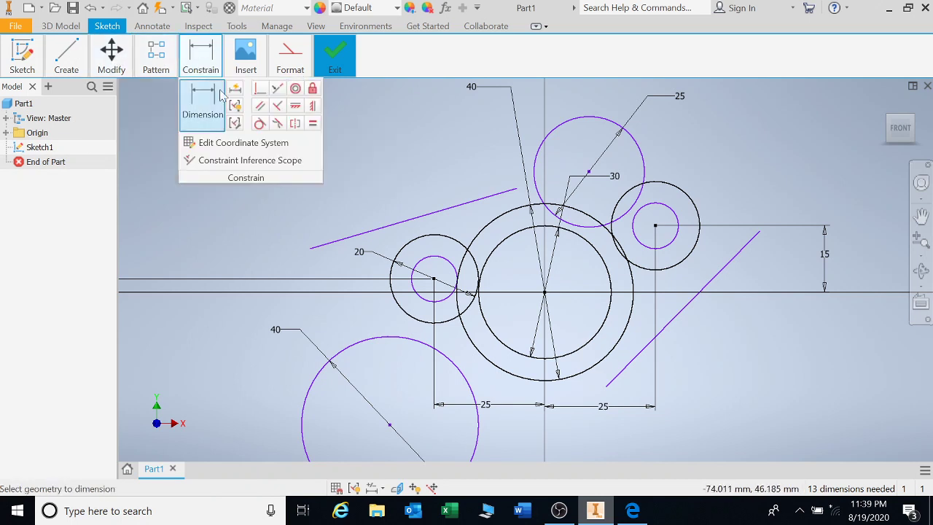
click(260, 124)
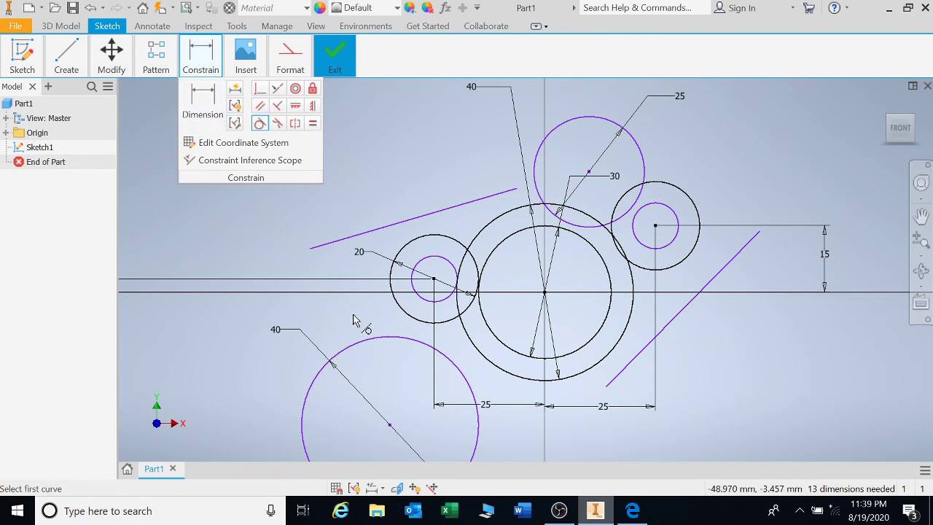
click(409, 338)
click(424, 325)
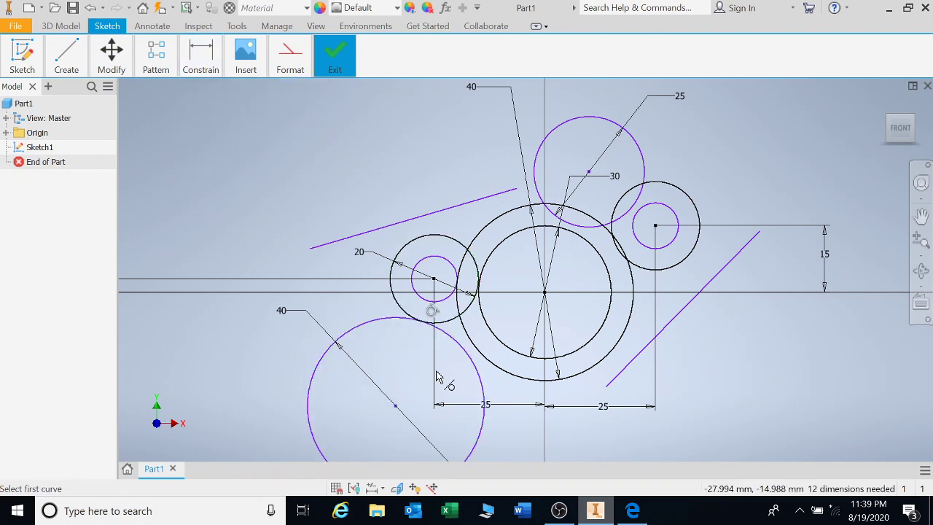
click(482, 377)
click(486, 362)
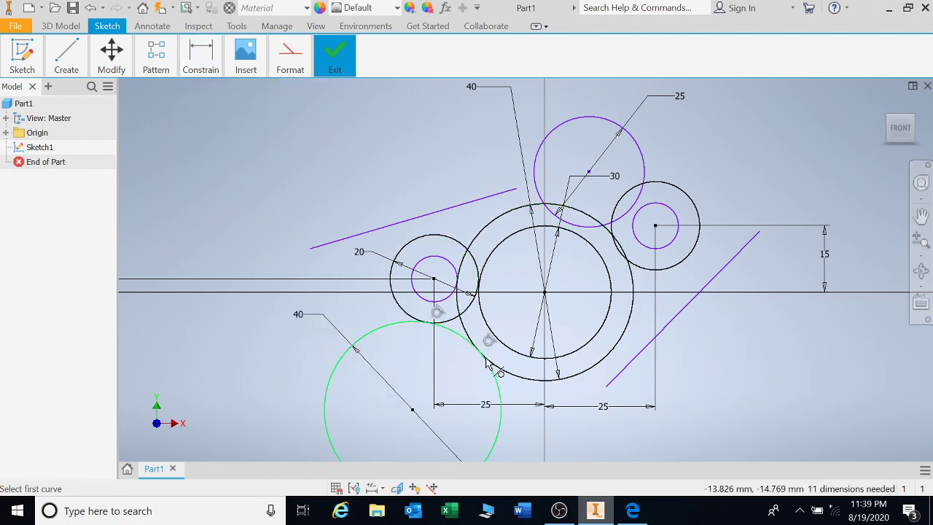
click(640, 271)
click(631, 277)
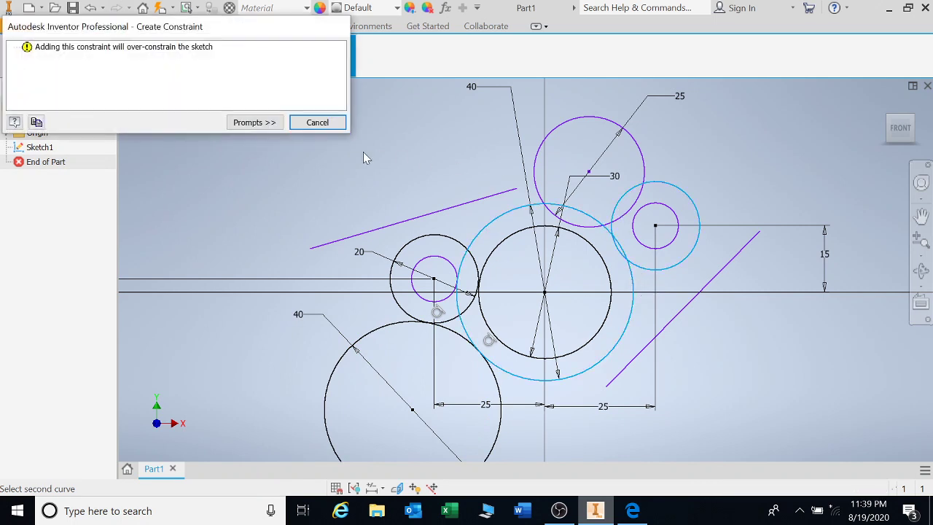
click(318, 123)
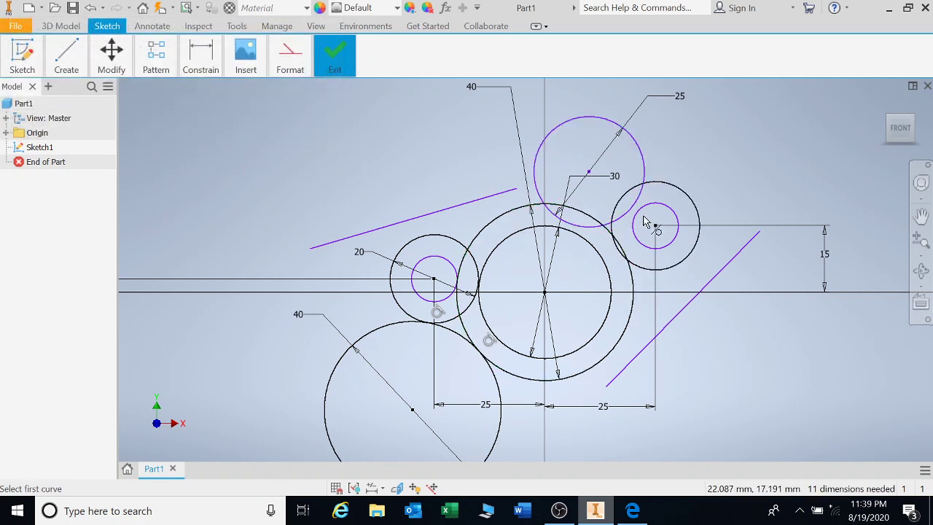
Make the 25 circle tangent to the right circle and the large central circle.
click(598, 231)
click(652, 186)
click(574, 215)
click(574, 215)
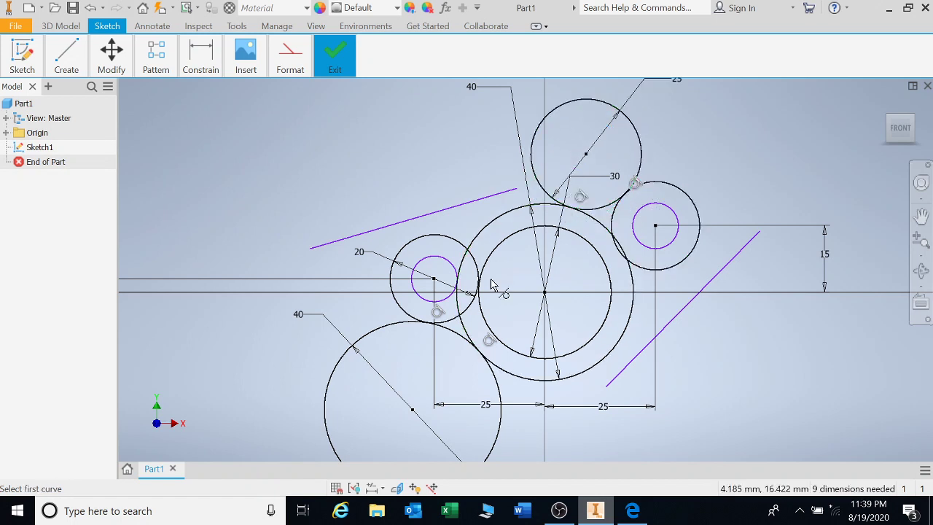
Make both slanted lines tangent to their neighbouring circles.
click(493, 202)
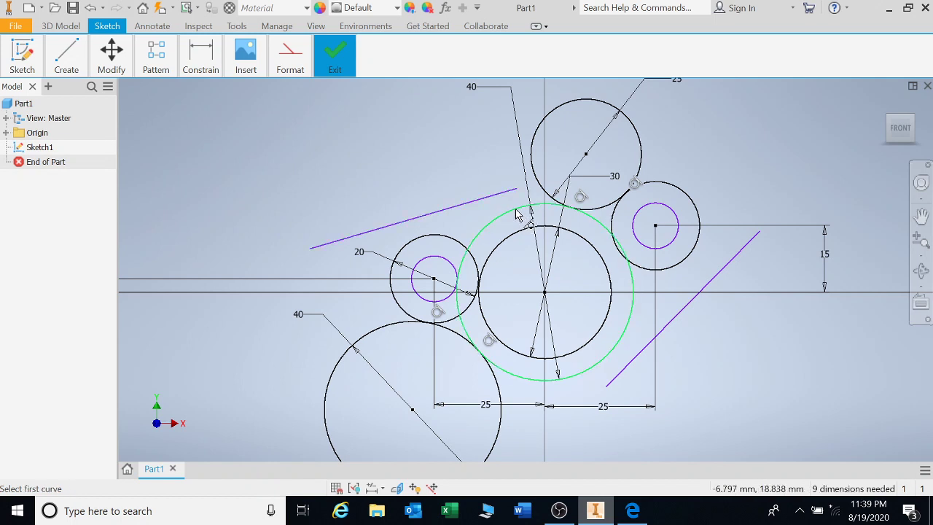
click(517, 213)
click(457, 209)
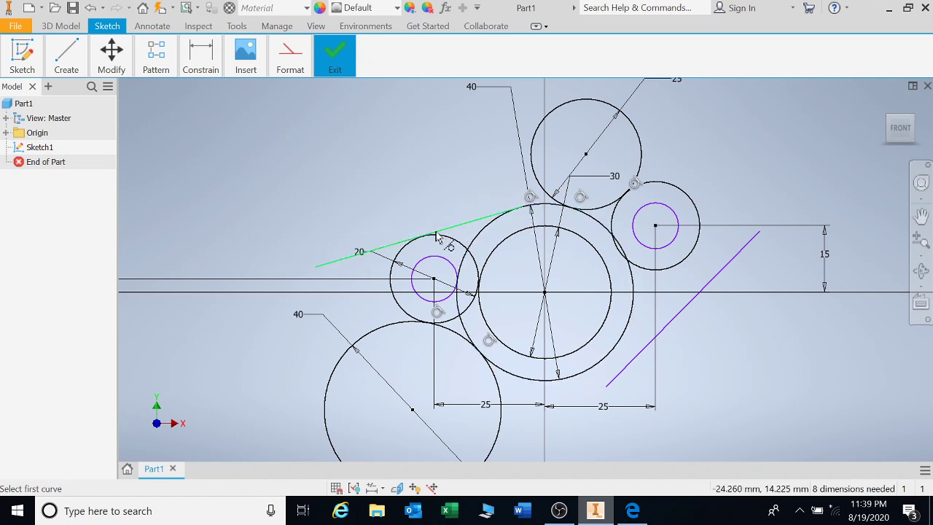
click(438, 239)
click(444, 244)
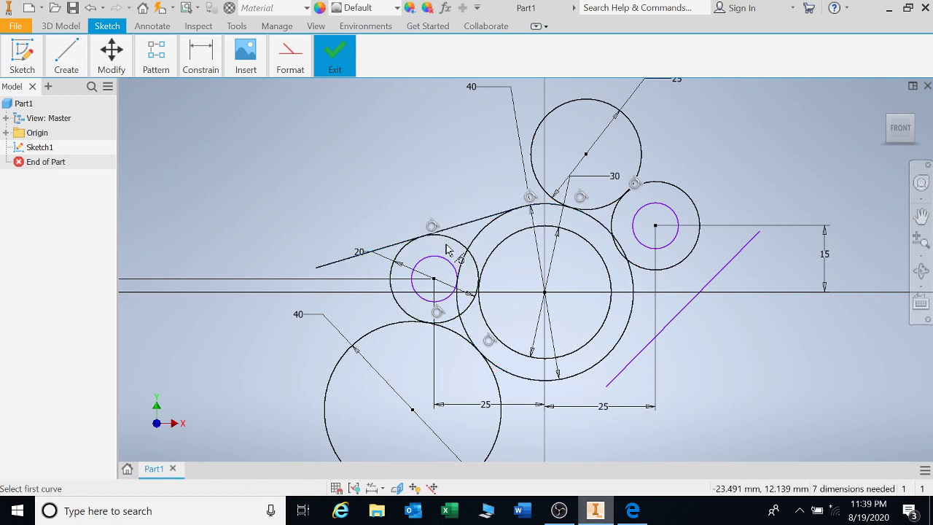
click(698, 287)
click(687, 262)
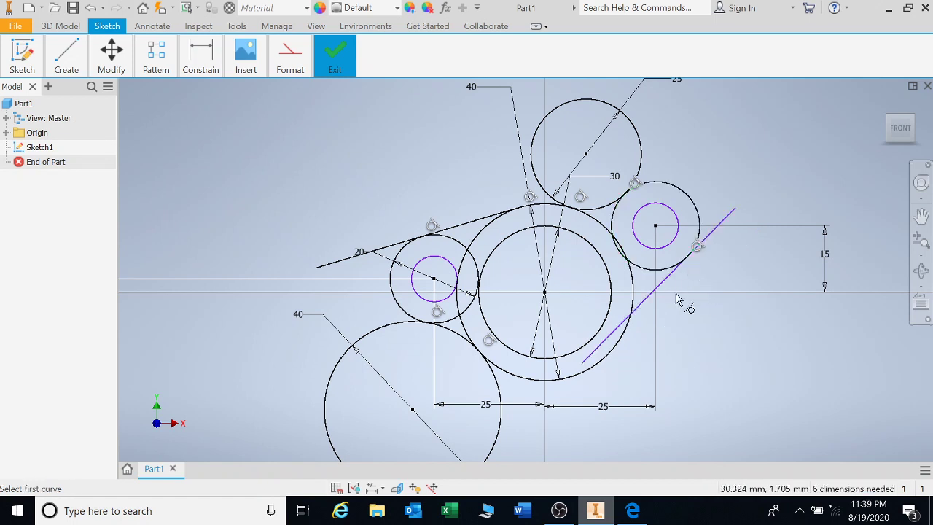
click(644, 314)
click(621, 350)
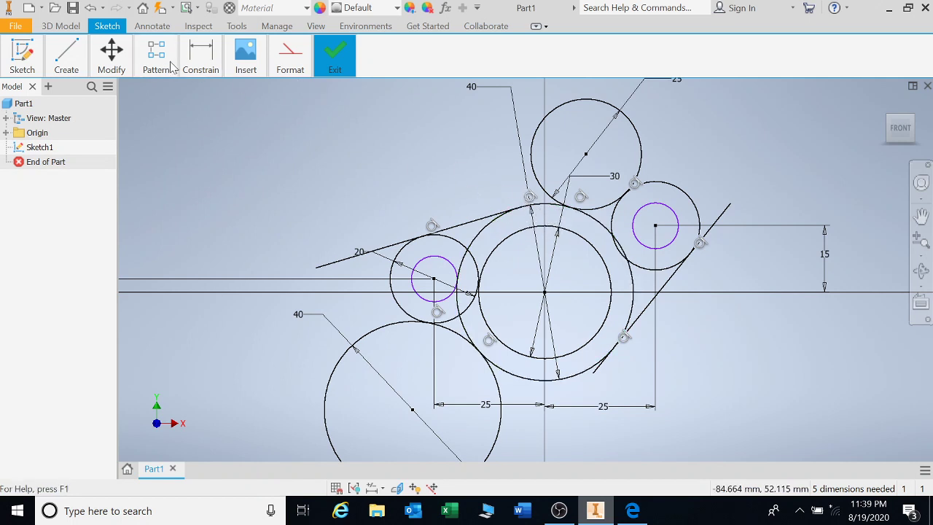
Extend the upper-left line to meet the circle.
click(113, 59)
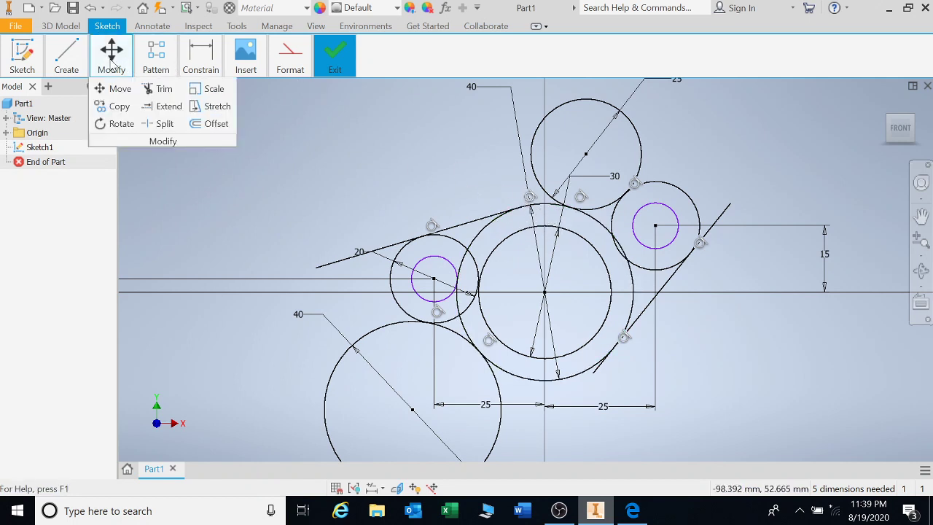
click(164, 107)
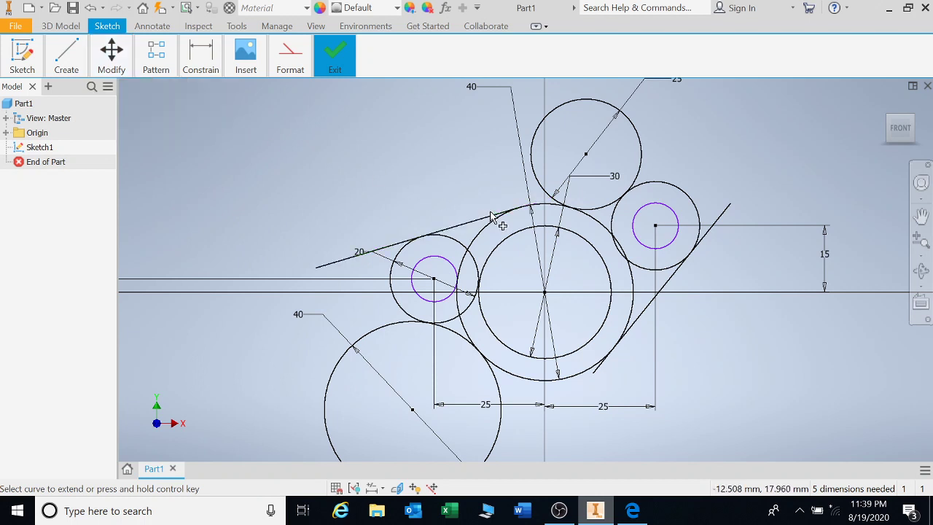
click(470, 222)
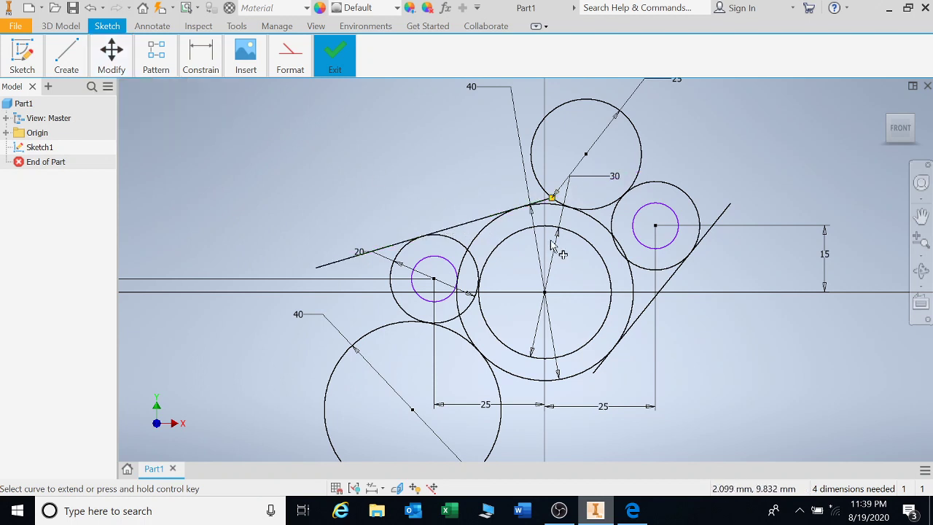
scroll(524, 215, up, 3)
scroll(523, 214, down, 2)
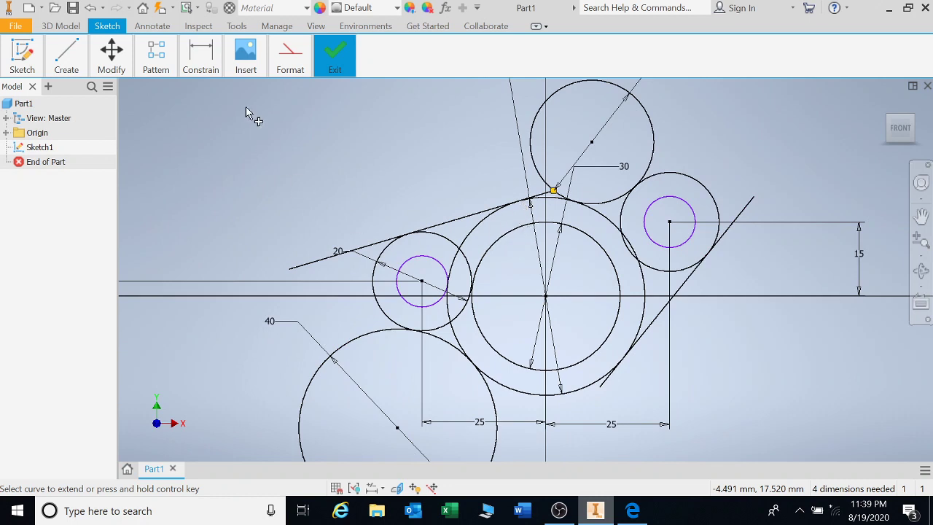
Trim the overhanging line ends and cut the top and lower-left circles into arcs.
click(154, 59)
mouse_move(116, 61)
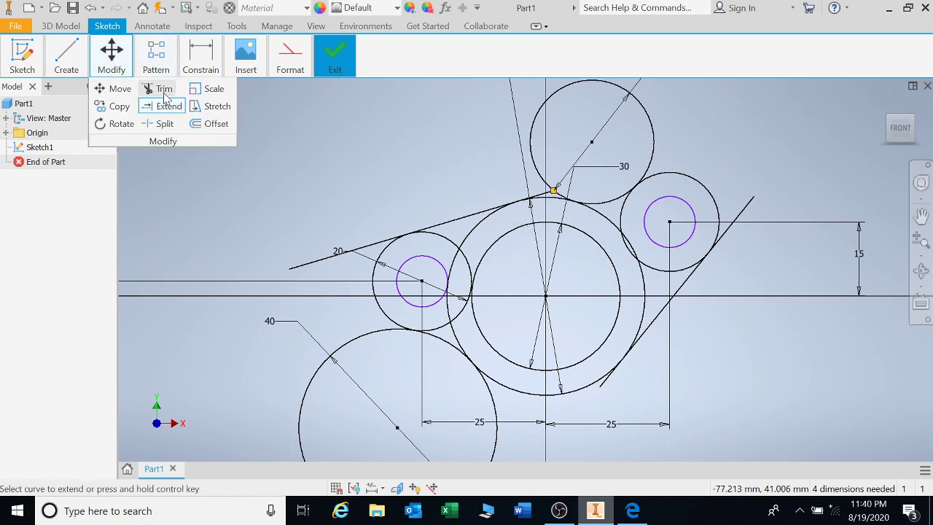
click(165, 90)
click(364, 246)
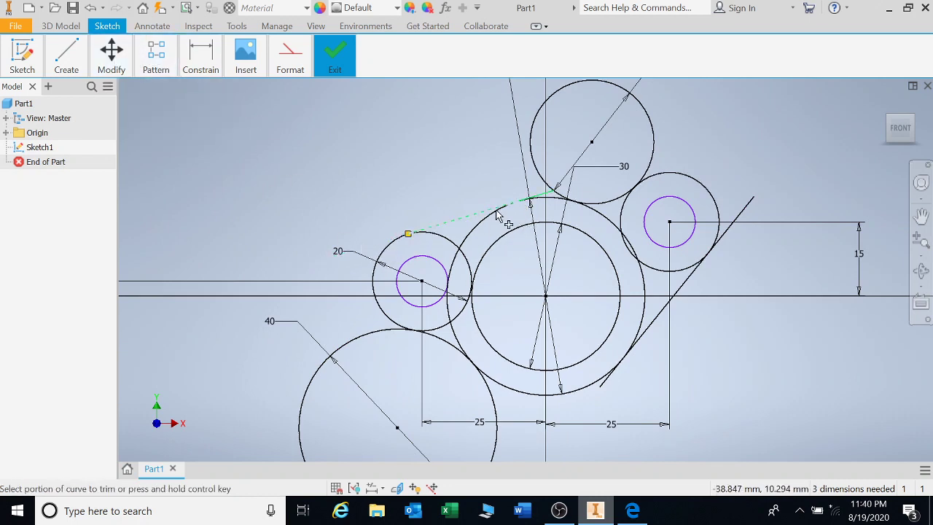
click(545, 191)
click(546, 188)
click(744, 212)
click(613, 386)
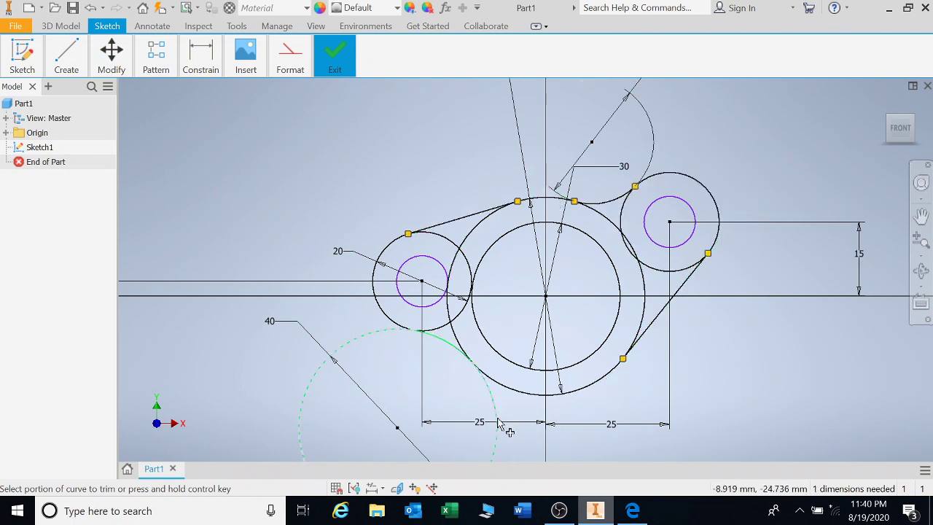
click(494, 424)
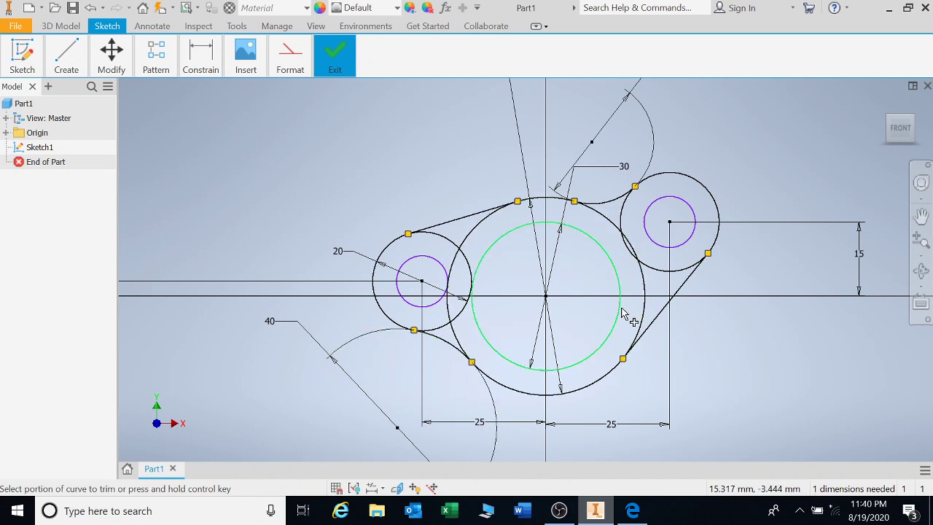
Change the horizontal offsets from 25 to 40 for the right circle and 35 for the left.
key(F2)
scroll(625, 306, down, 1)
key(Escape)
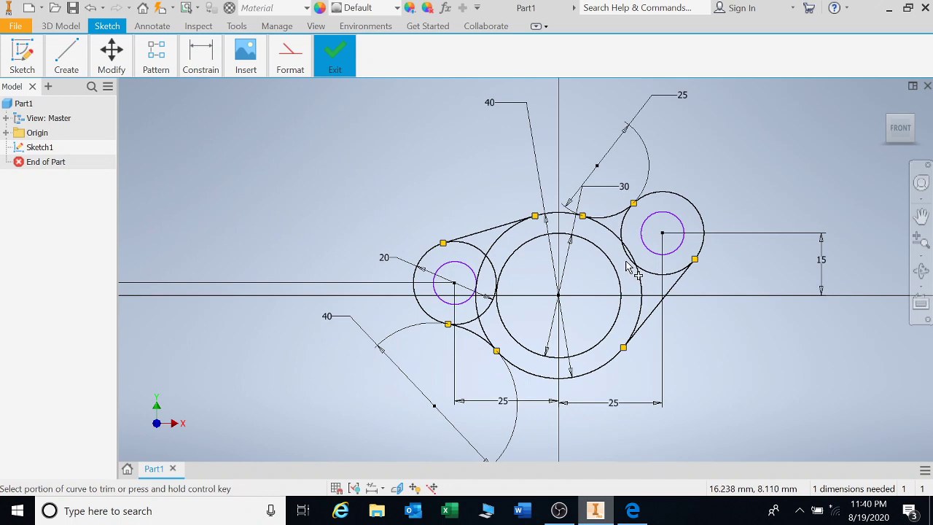
scroll(625, 267, up, 2)
scroll(627, 271, down, 2)
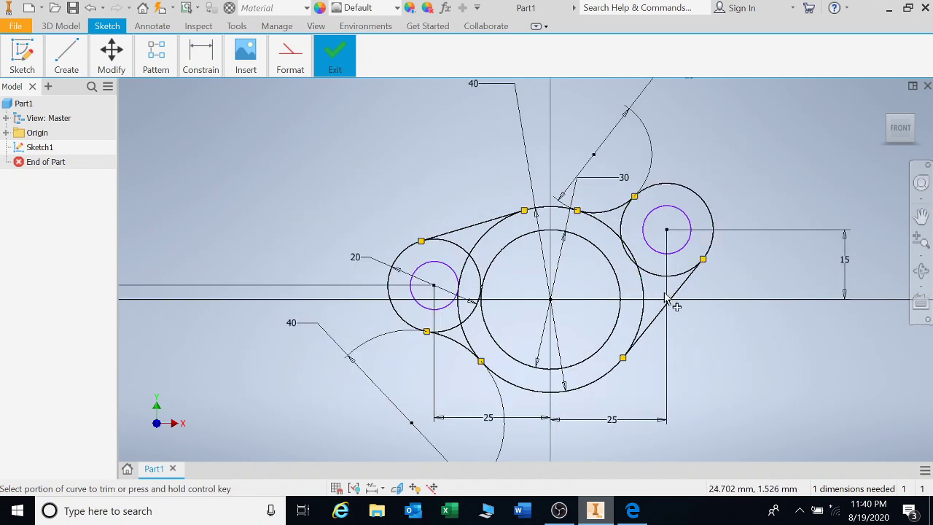
key(Escape)
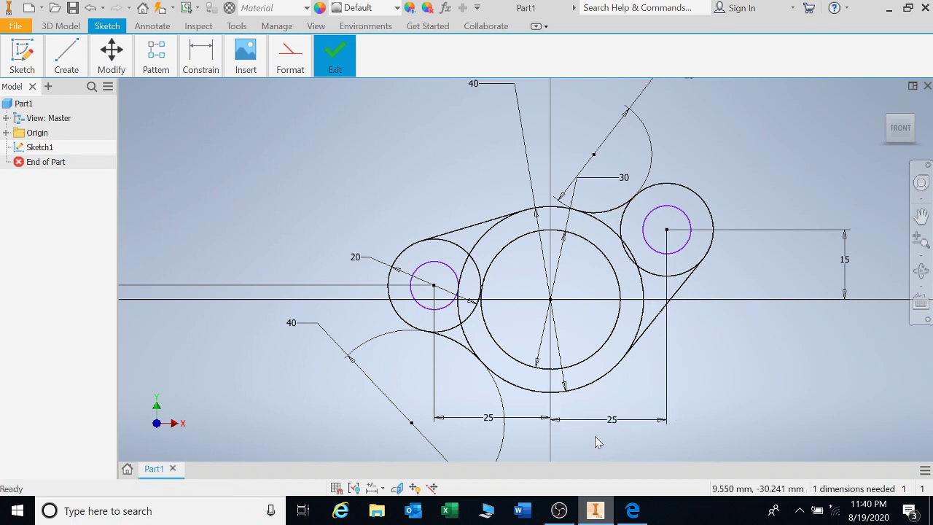
double_click(610, 422)
text(40)
key(Return)
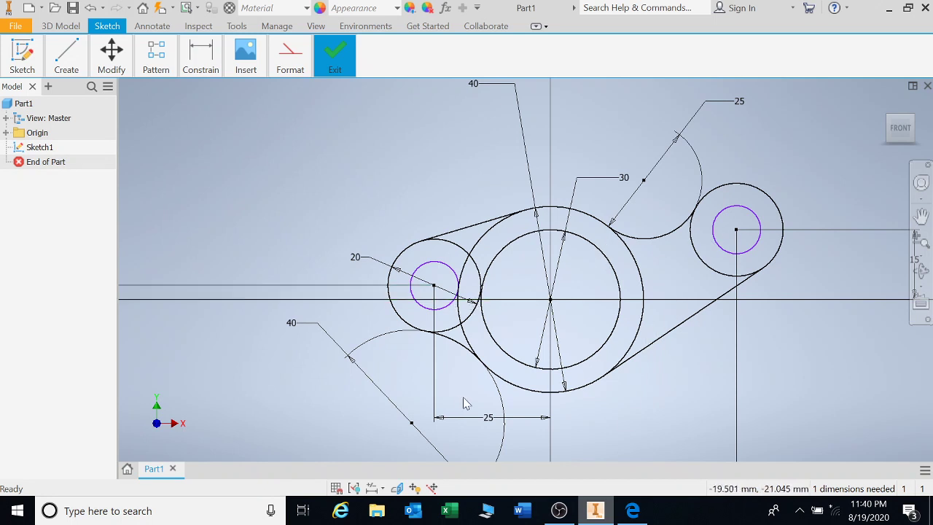
double_click(487, 419)
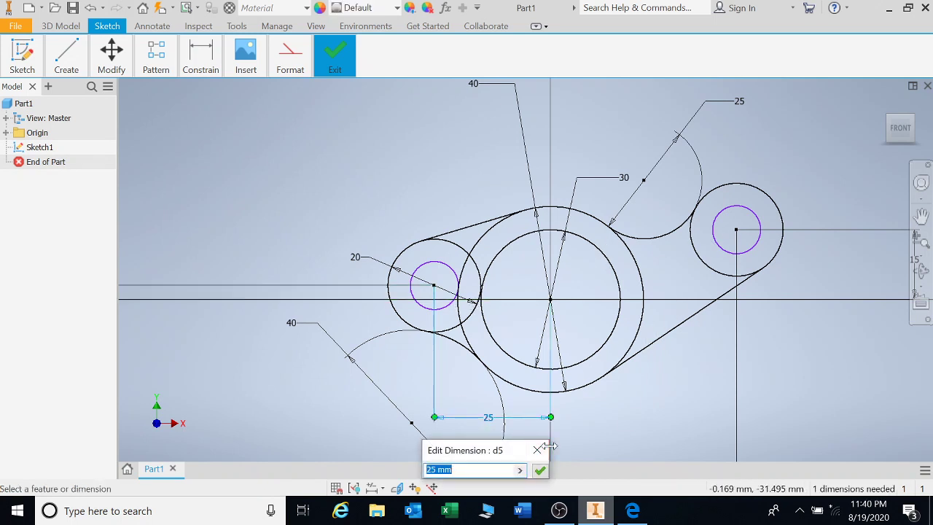
text(35)
key(Return)
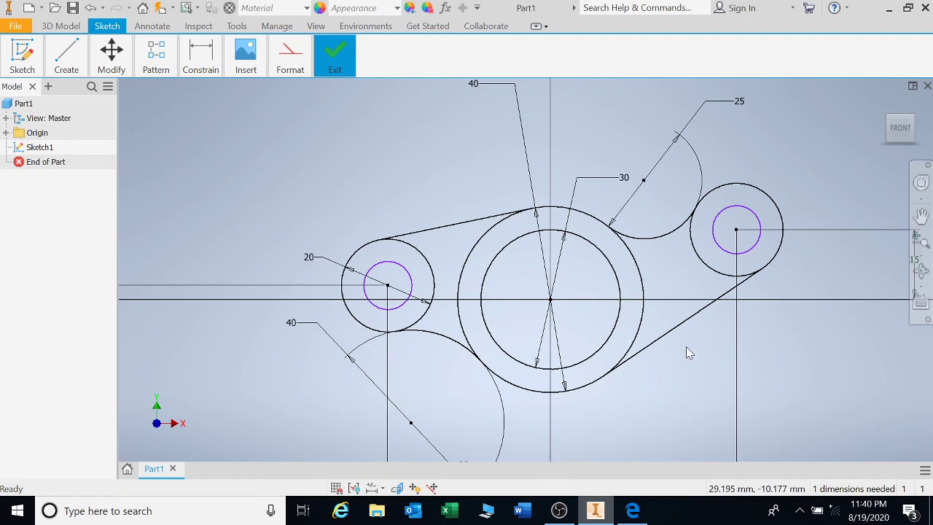
Start an extrusion and pick the central ring as the profile.
key(e)
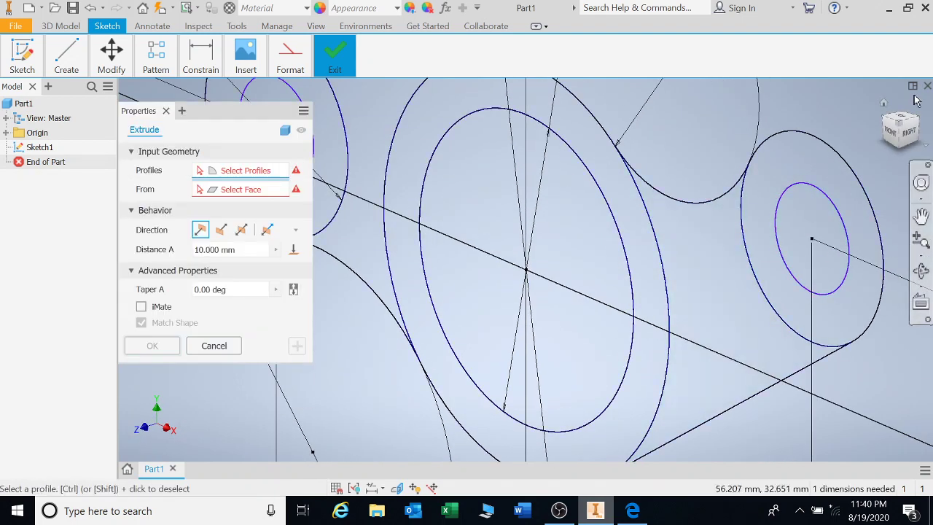
click(883, 103)
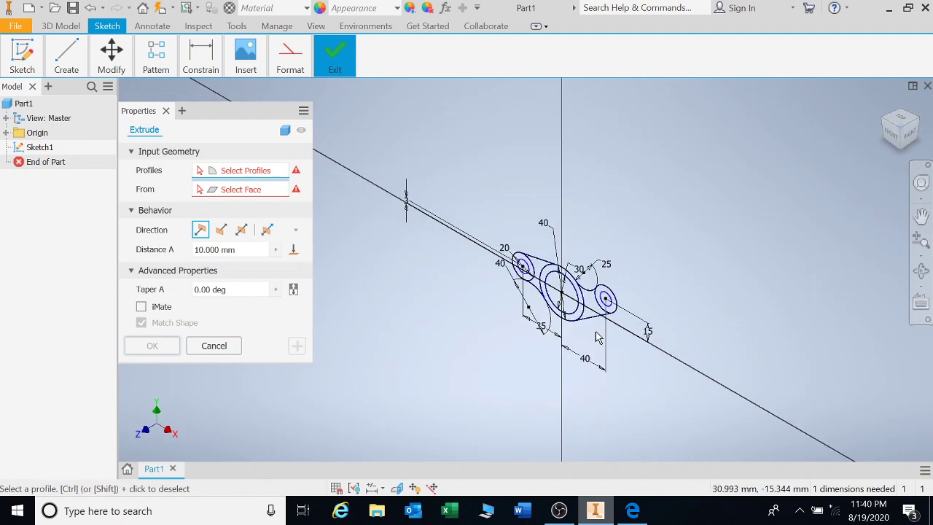
scroll(592, 333, down, 6)
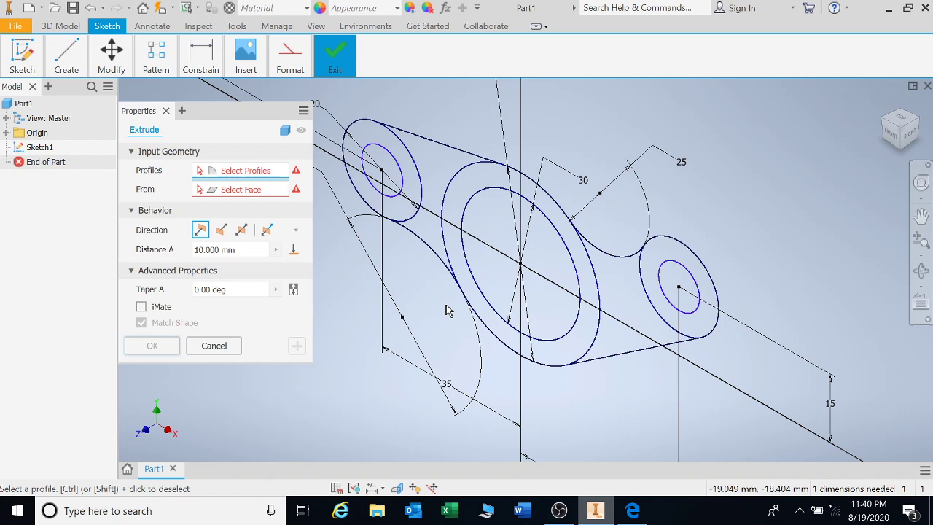
click(493, 183)
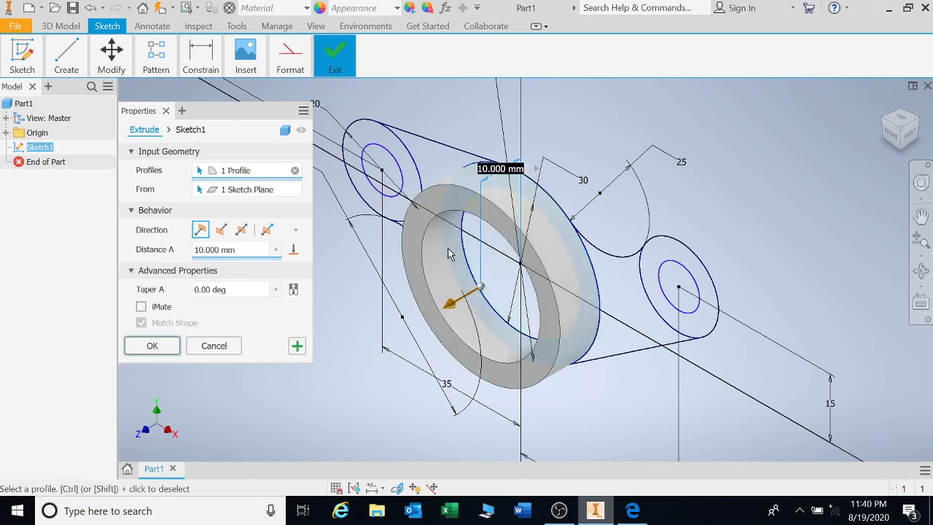
Try the symmetric, flipped and asymmetric directions, then extrude one side 20 mm.
click(242, 233)
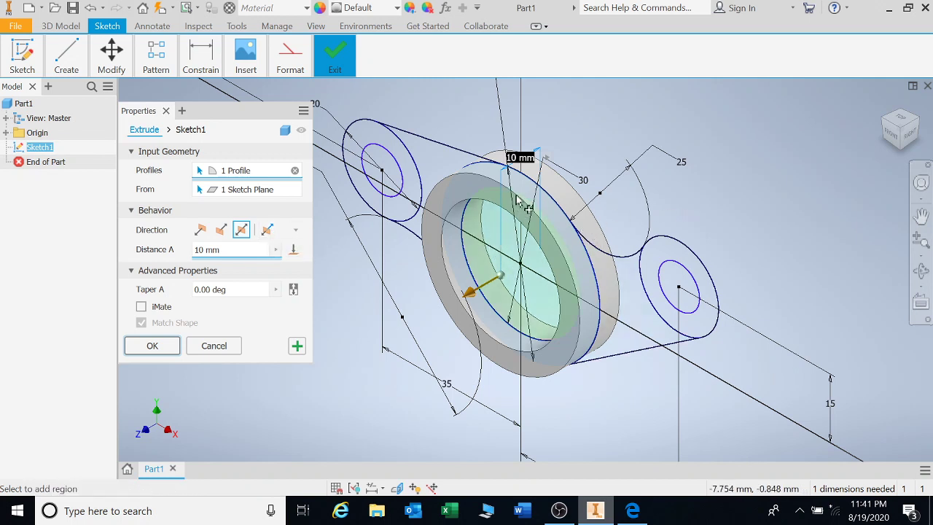
click(221, 230)
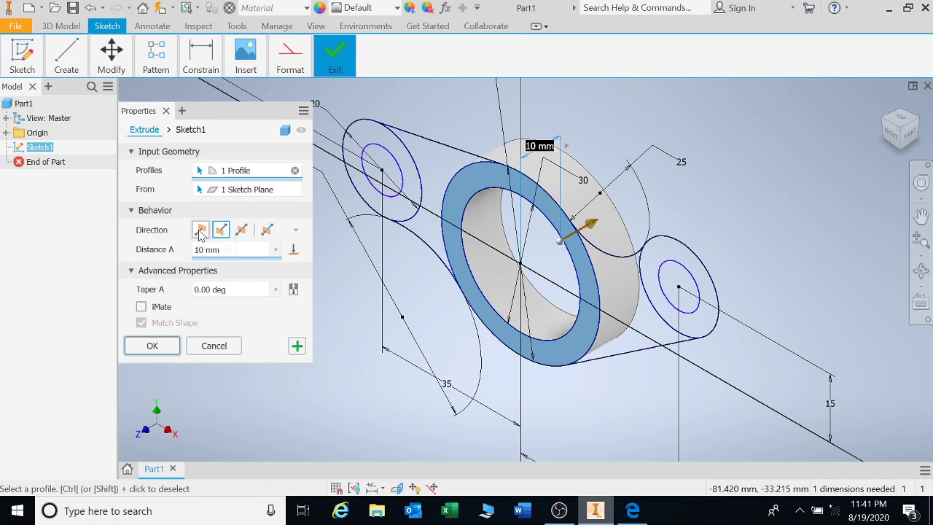
click(200, 230)
click(266, 230)
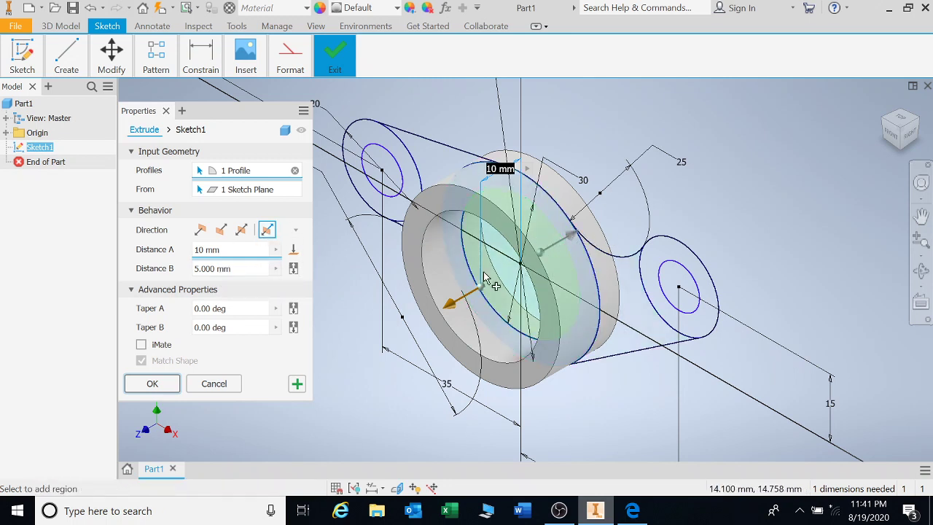
click(242, 231)
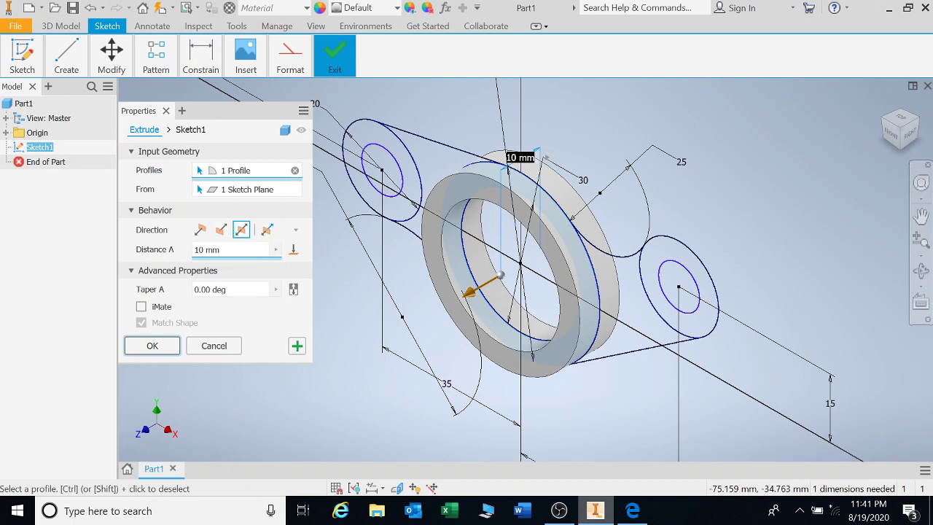
click(196, 250)
text(2)
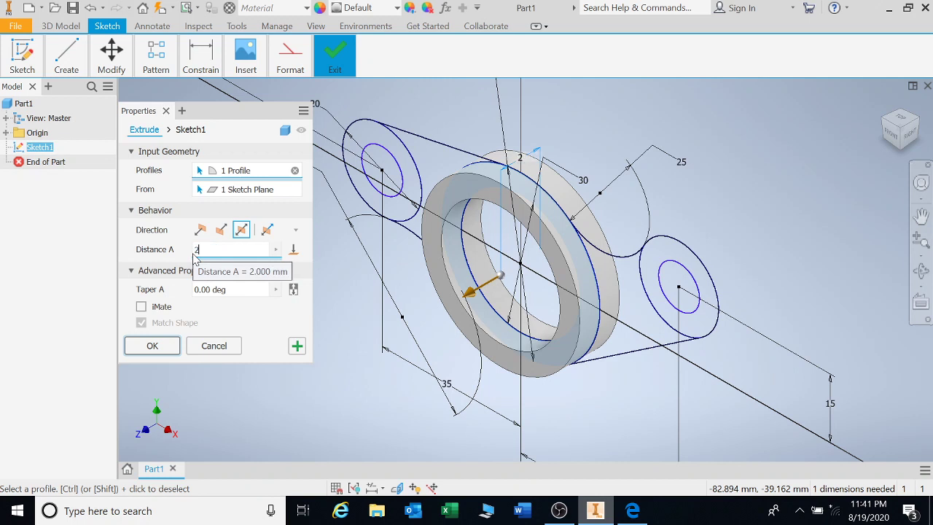
text(0)
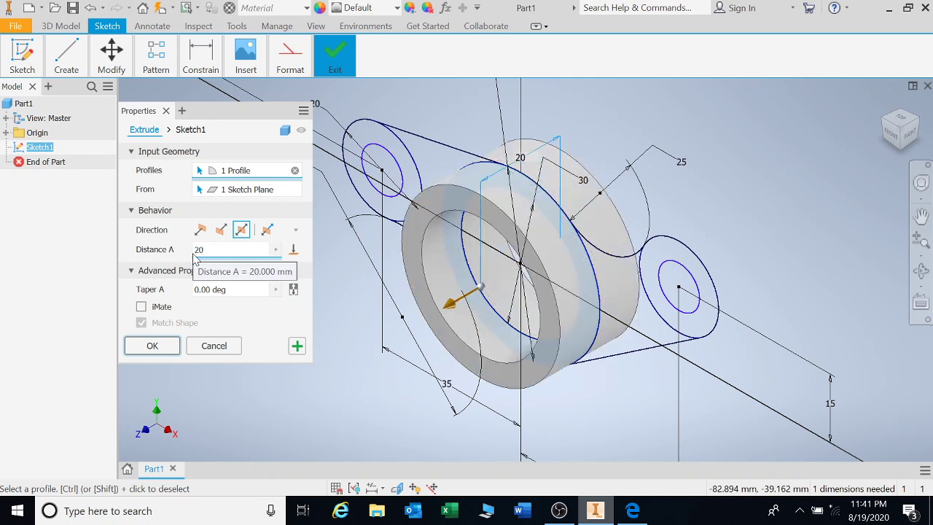
click(154, 346)
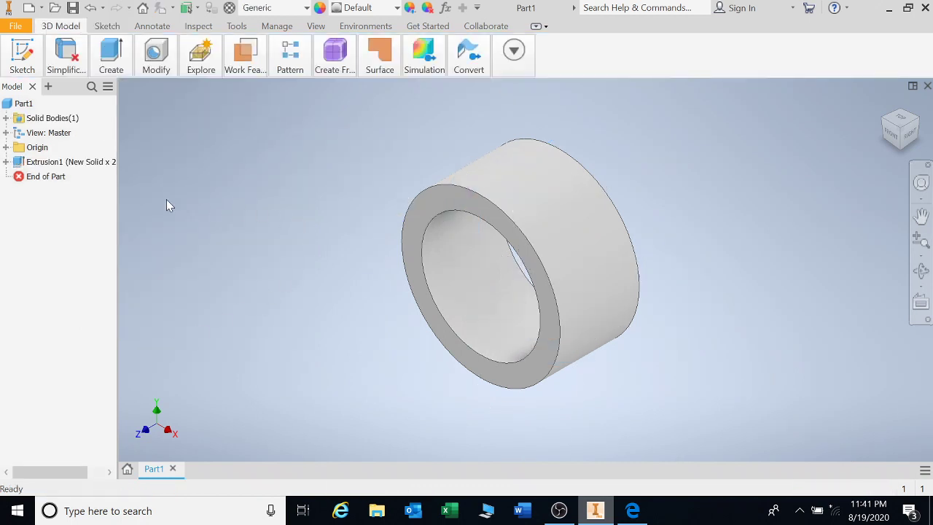
click(6, 119)
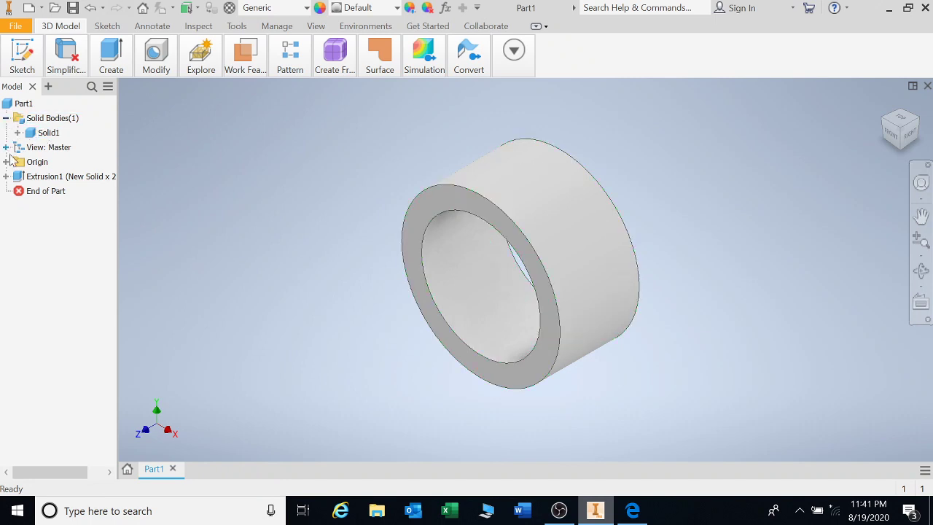
click(6, 147)
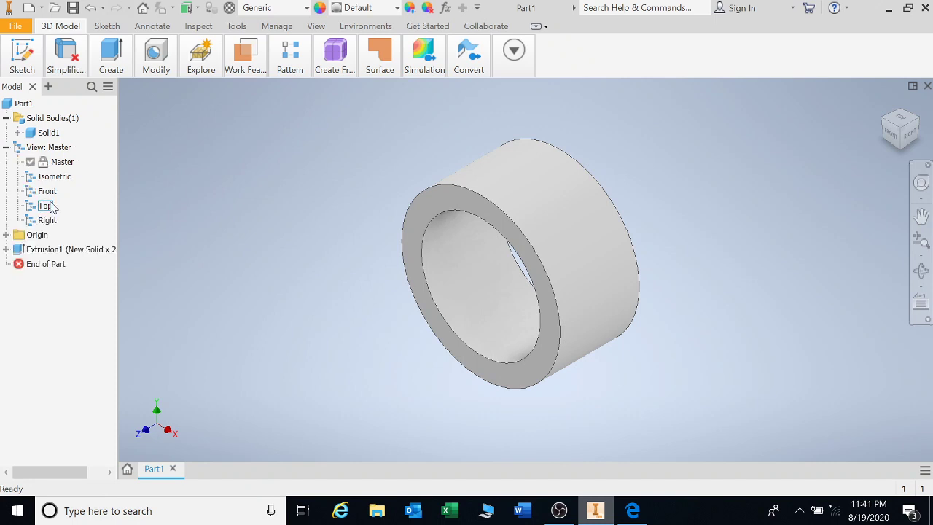
click(53, 176)
click(47, 191)
click(6, 235)
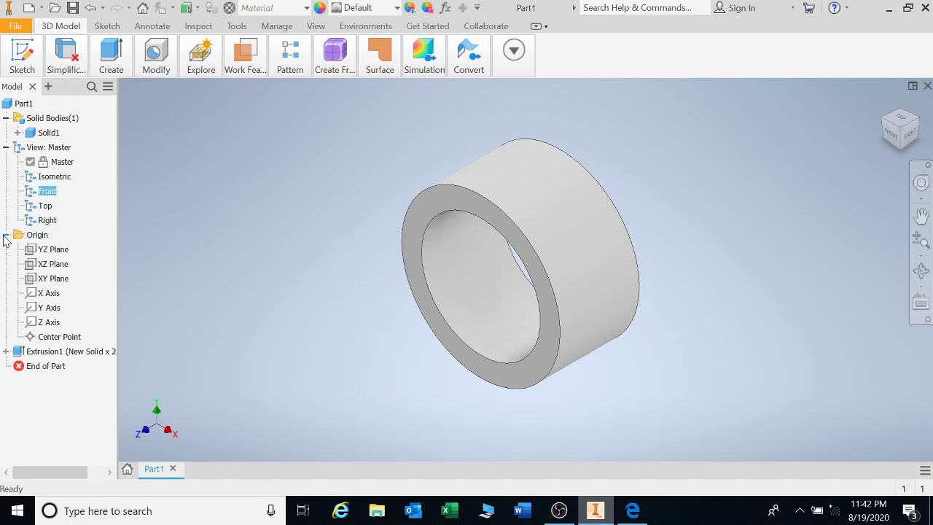
click(60, 251)
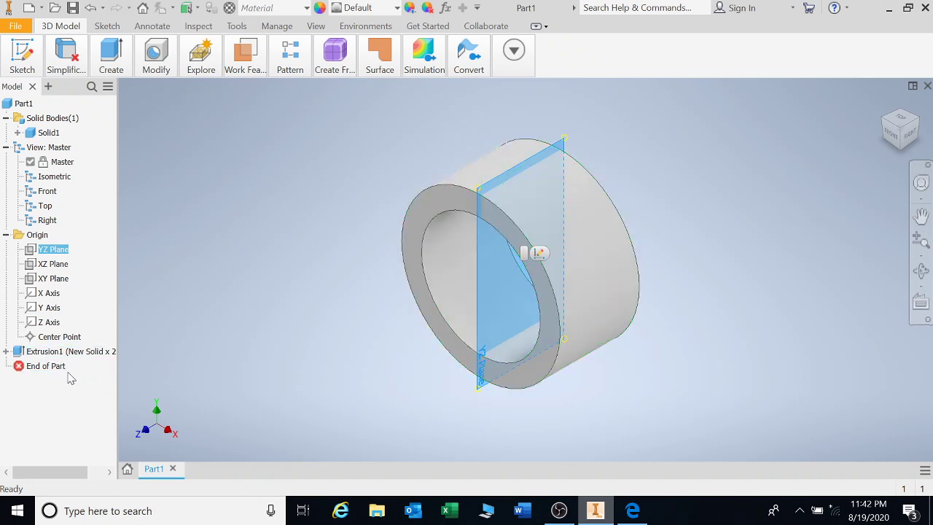
click(6, 235)
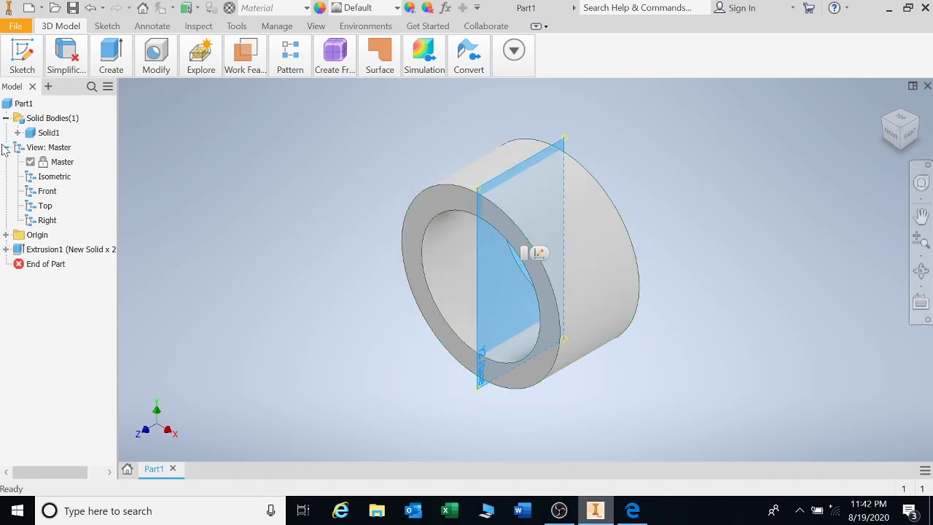
click(6, 147)
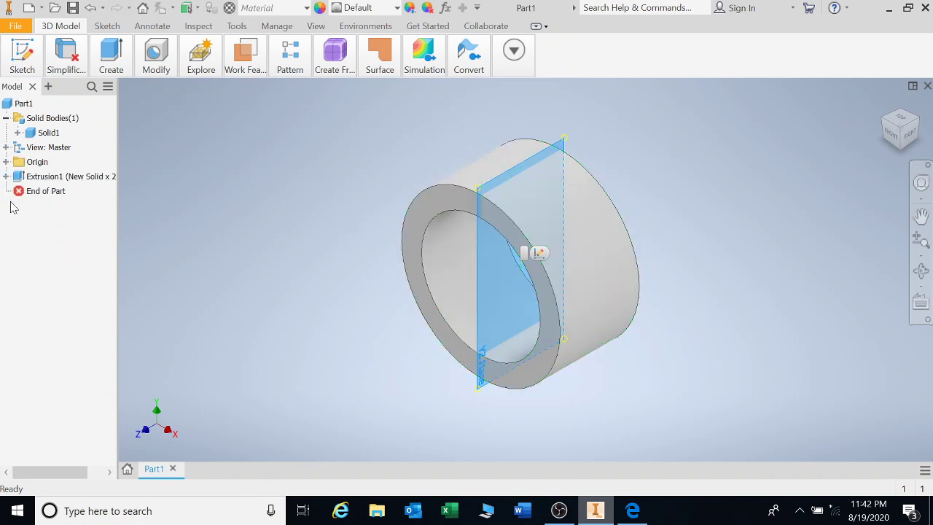
click(45, 179)
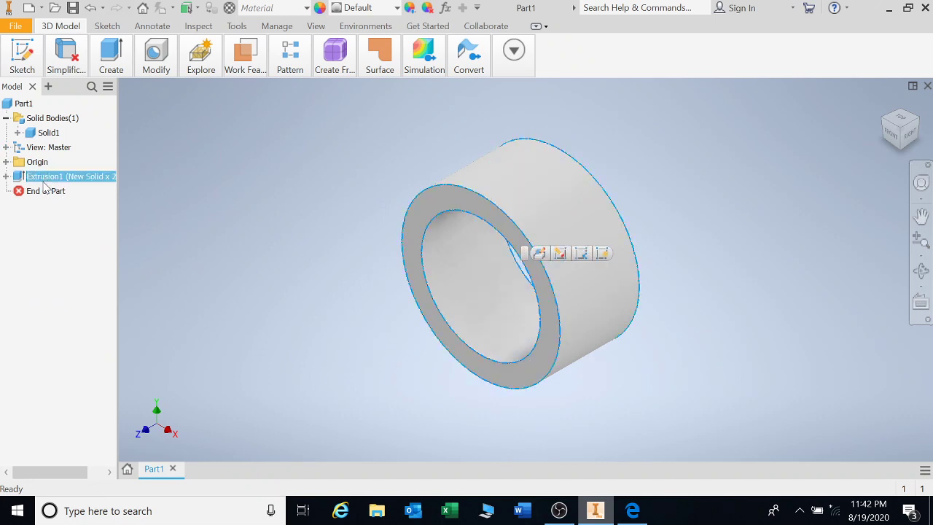
Edit Extrusion1 and change its Distance A from 20 mm to 25 mm.
click(181, 234)
double_click(48, 177)
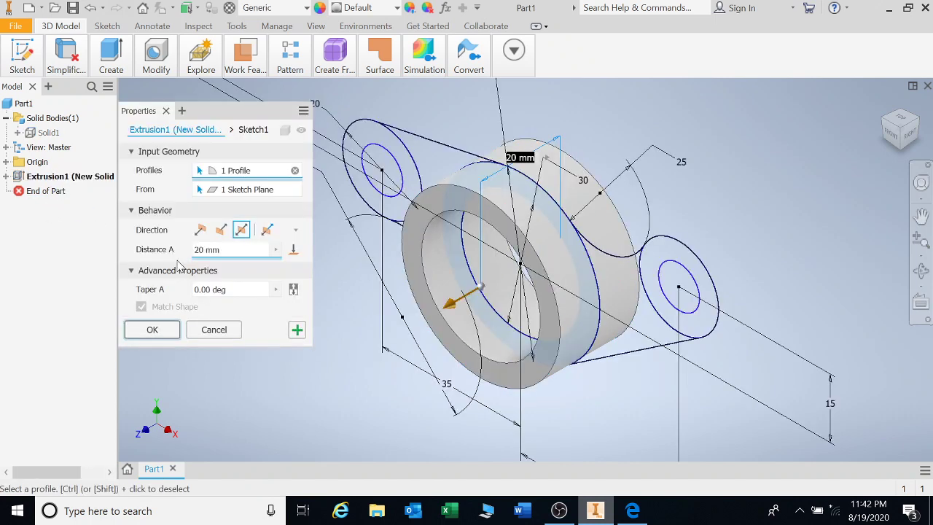
click(199, 250)
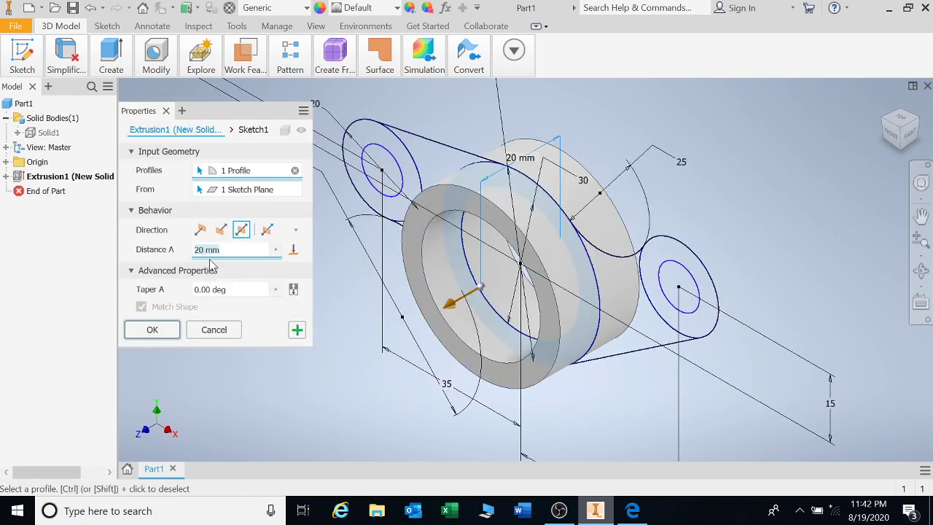
click(206, 254)
key(BackSpace)
text(5)
click(166, 331)
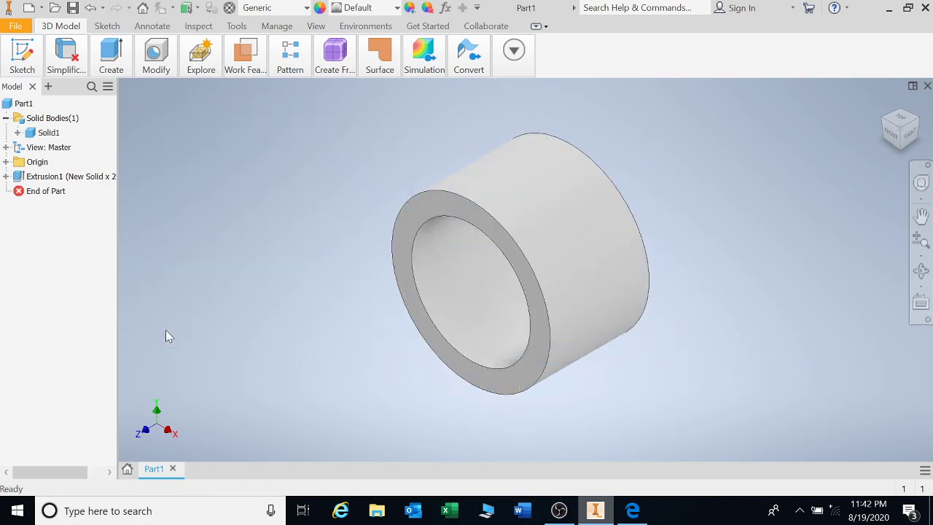
click(6, 177)
click(51, 192)
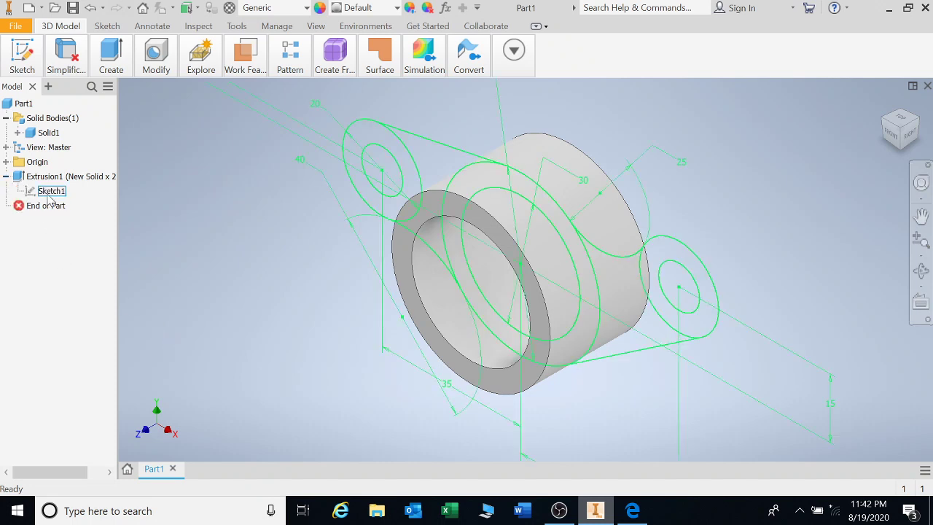
click(51, 193)
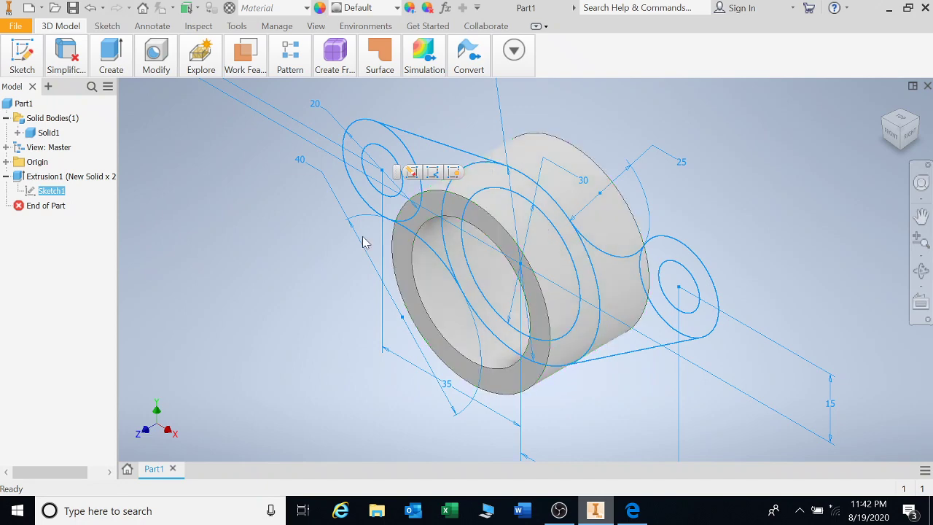
click(176, 205)
double_click(73, 197)
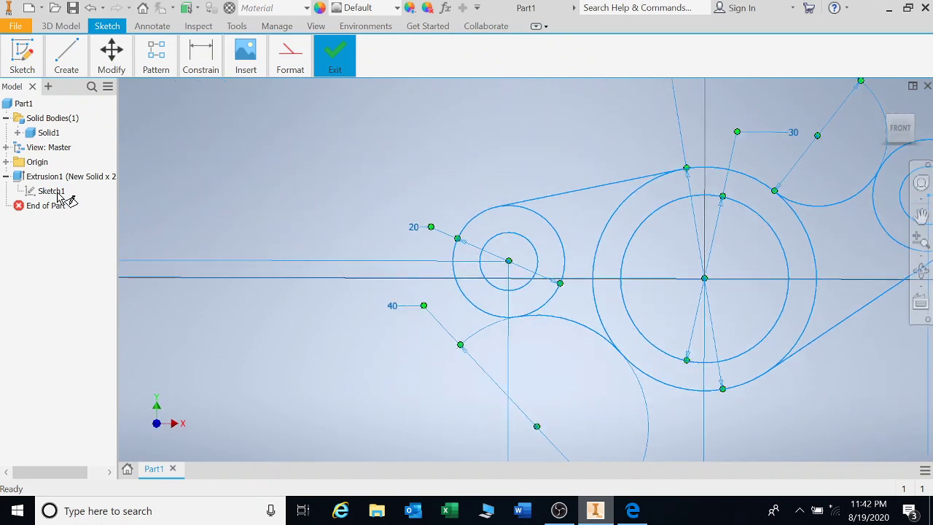
middle_drag(681, 236, 598, 234)
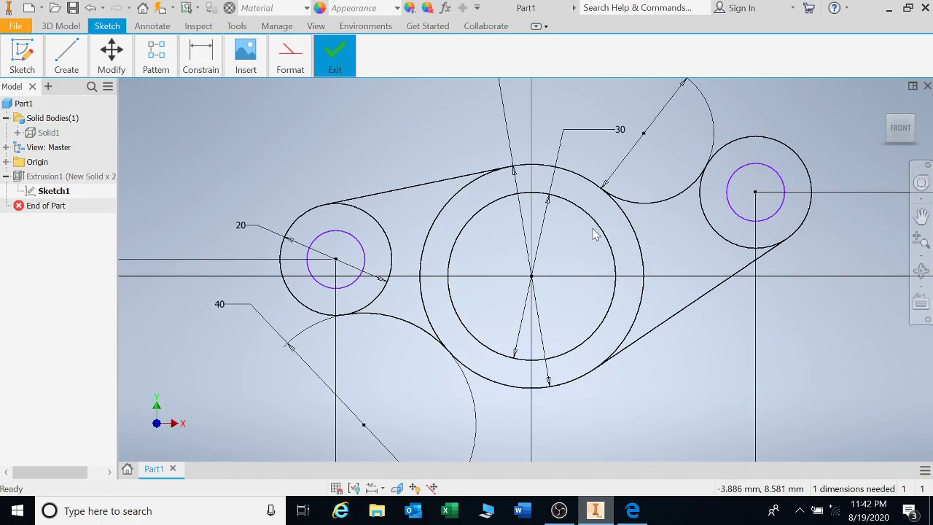
right_click(239, 150)
key(Escape)
right_click(258, 122)
click(265, 161)
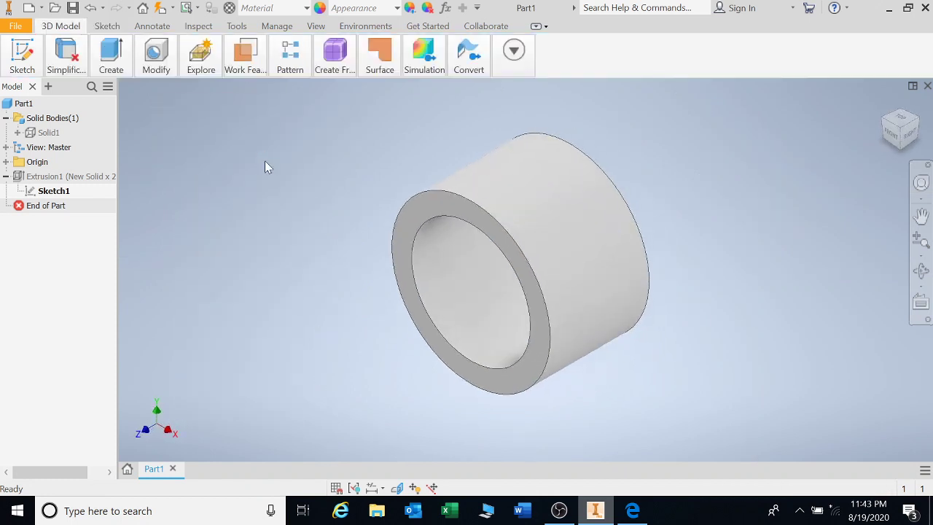
Show Sketch1's geometry on the model, then apply Share Sketch to Sketch1.
click(51, 192)
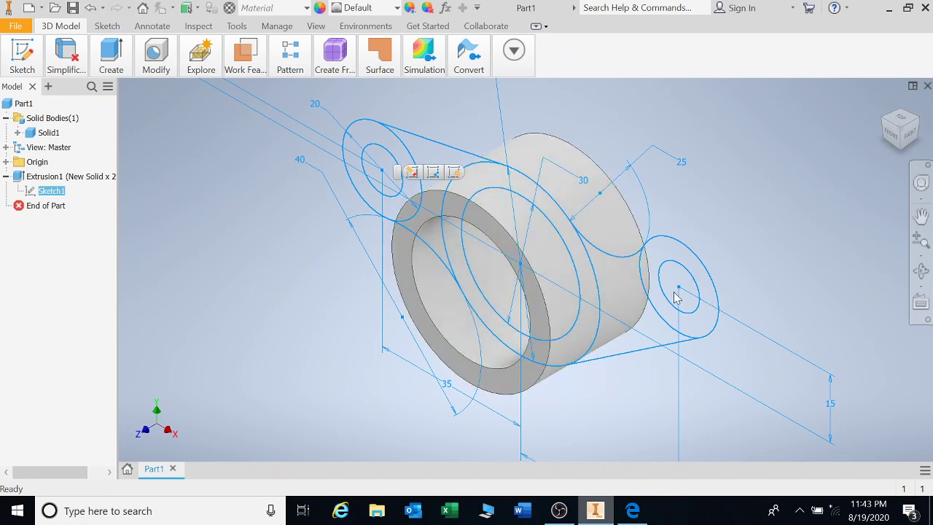
click(212, 225)
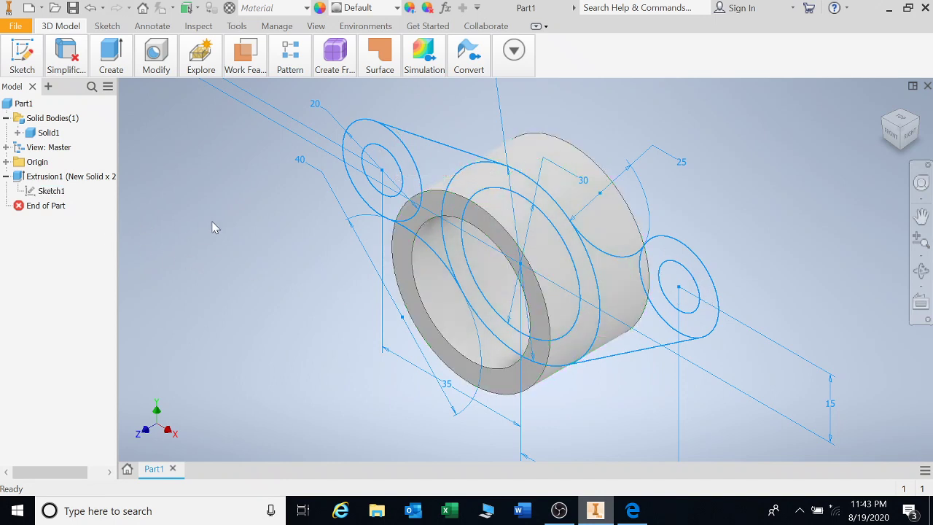
right_click(55, 197)
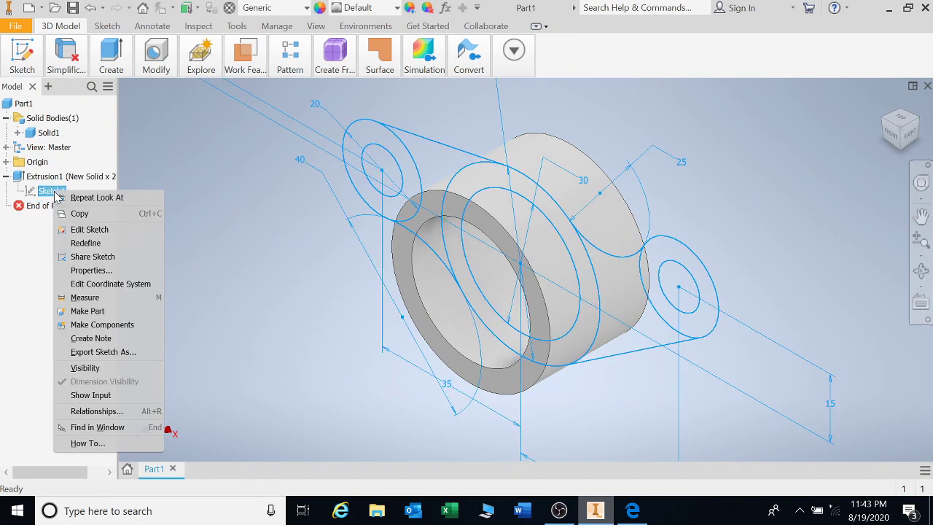
click(93, 265)
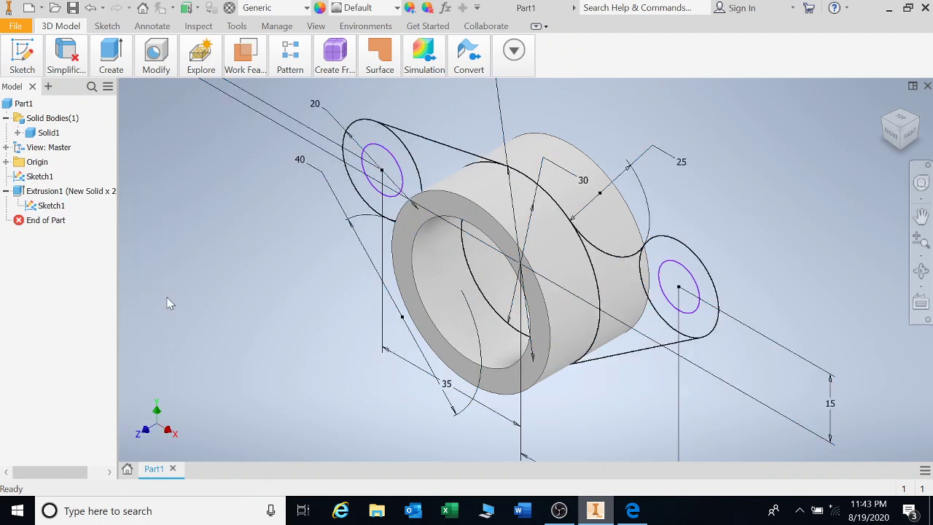
Extrude the ring around the left small hole 15 mm symmetrically as a boss.
key(e)
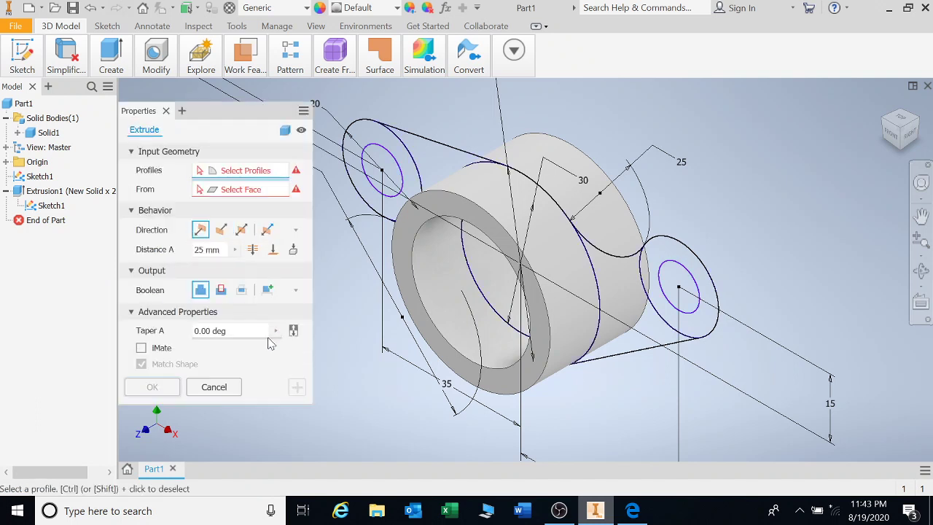
click(411, 178)
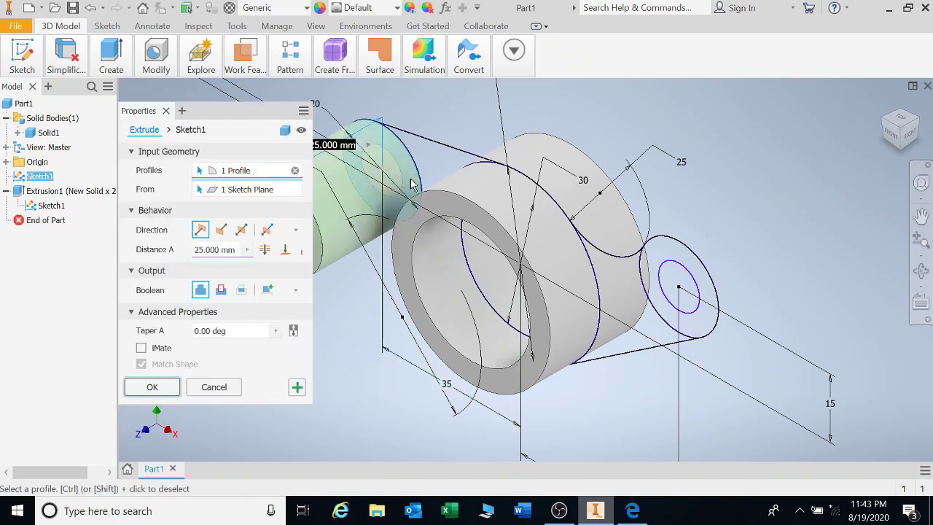
click(242, 230)
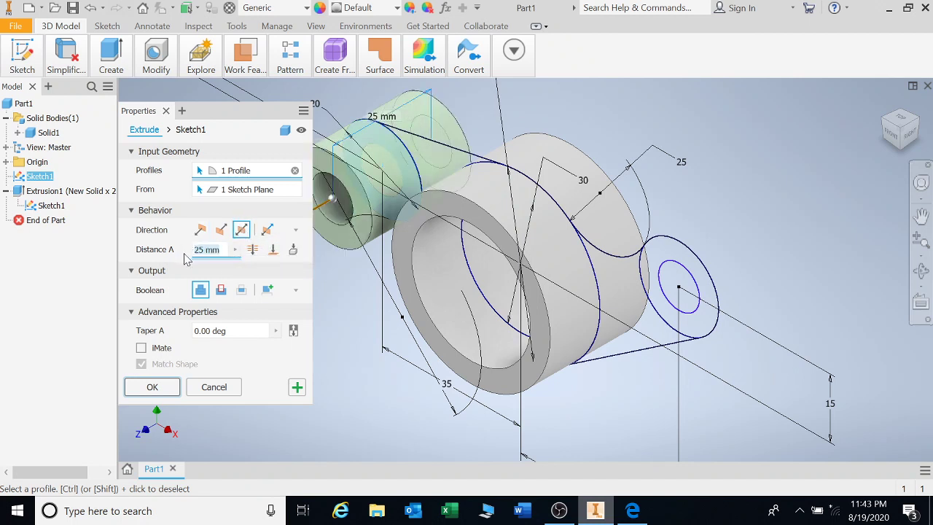
text(15)
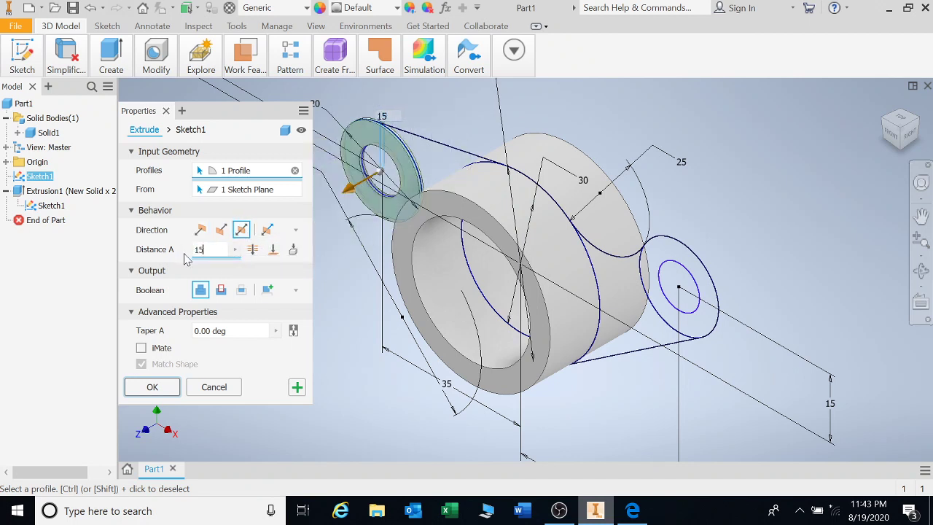
click(167, 391)
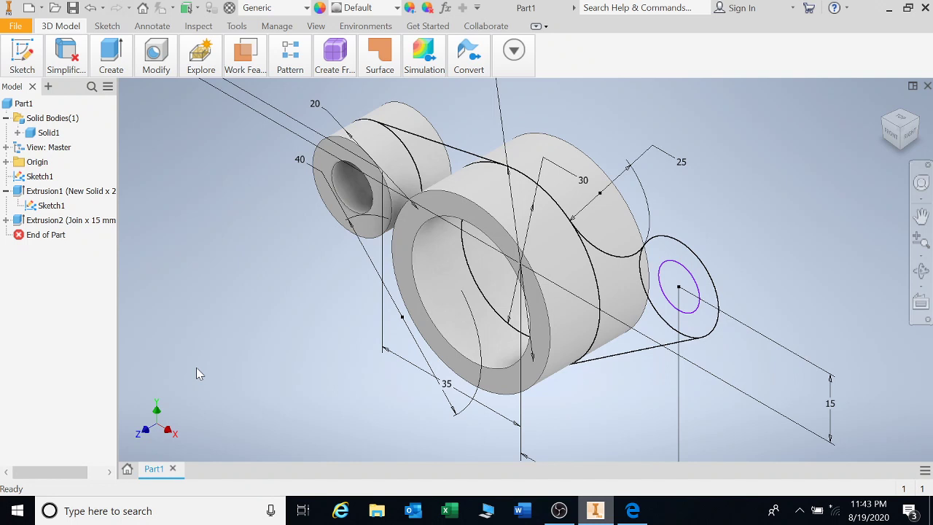
Extrude the ring around the right small hole 10 mm symmetrically as a boss.
key(e)
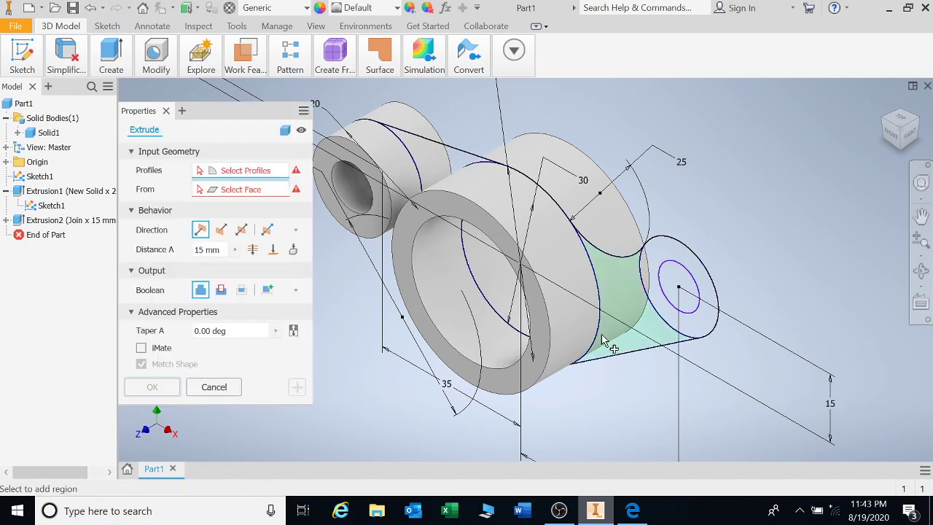
click(670, 257)
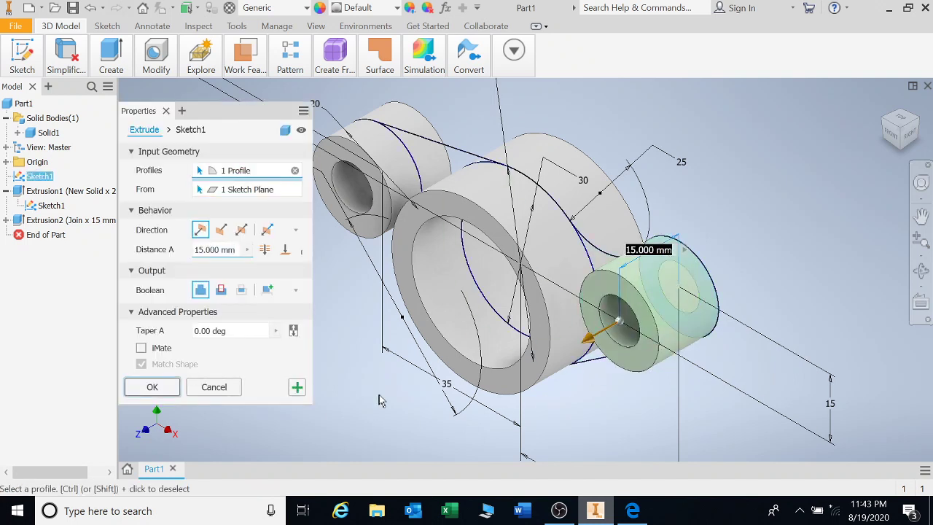
click(242, 231)
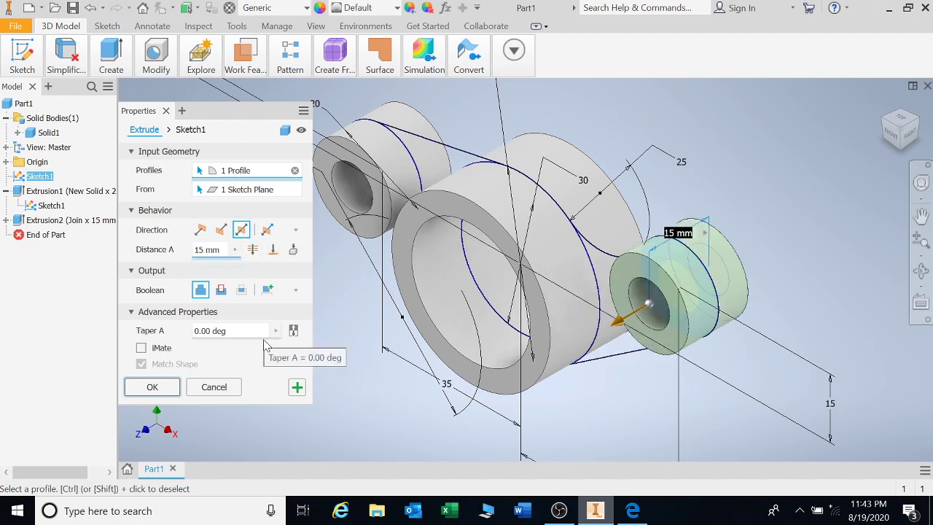
click(210, 250)
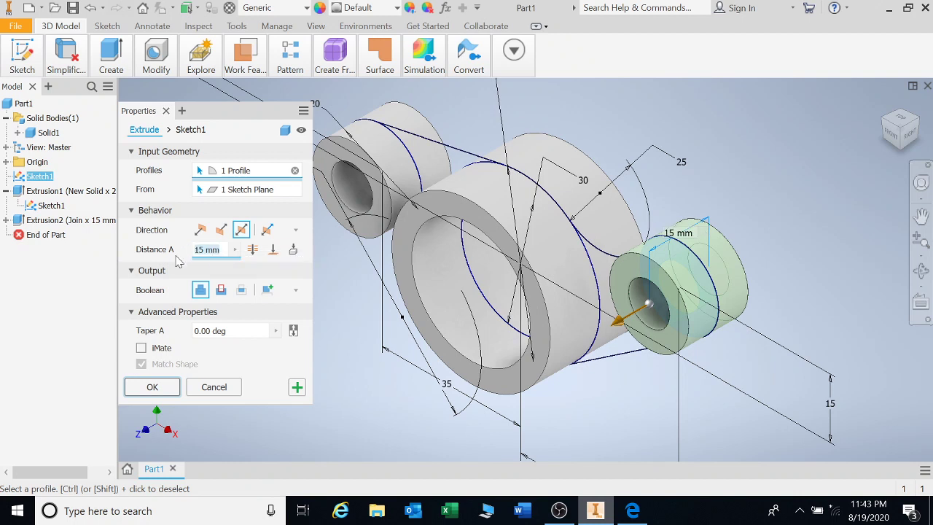
text(10)
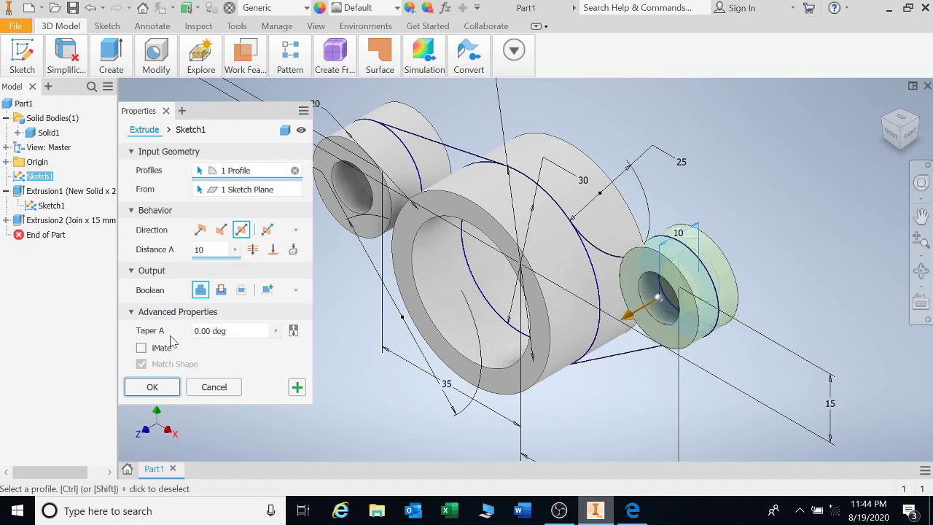
click(161, 391)
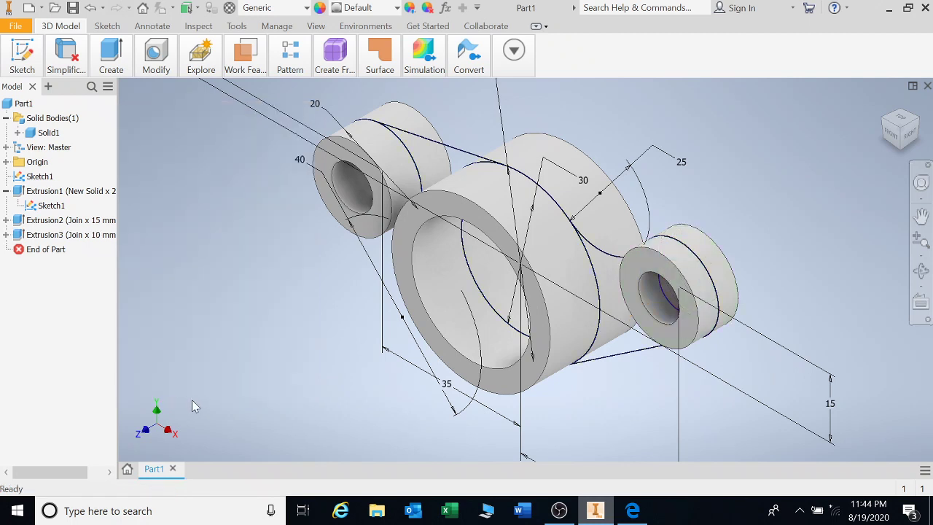
Select the web regions beside the left and right bosses and preview a 5 mm symmetric extrusion.
key(e)
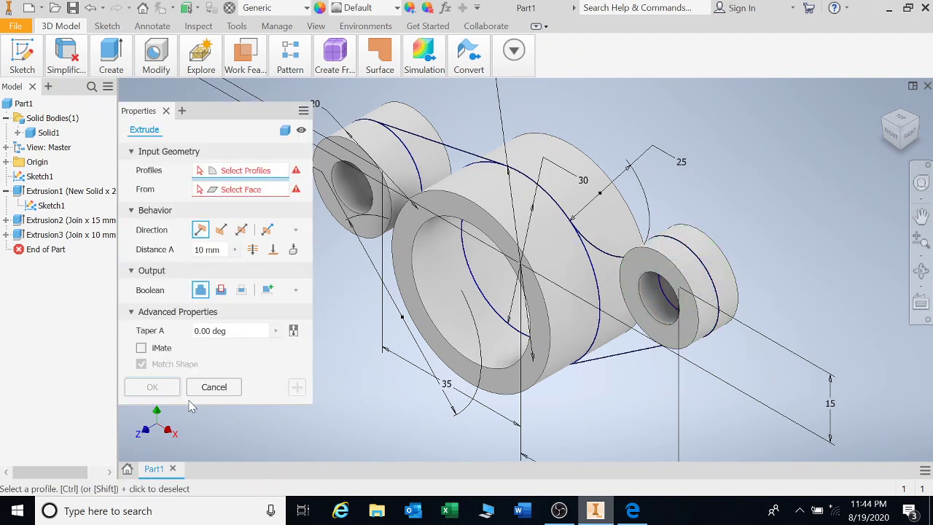
click(447, 165)
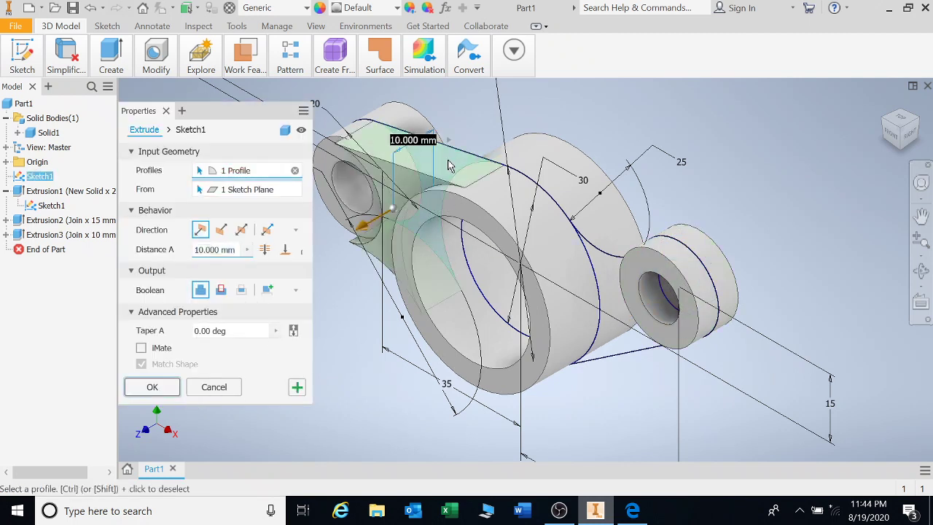
click(618, 293)
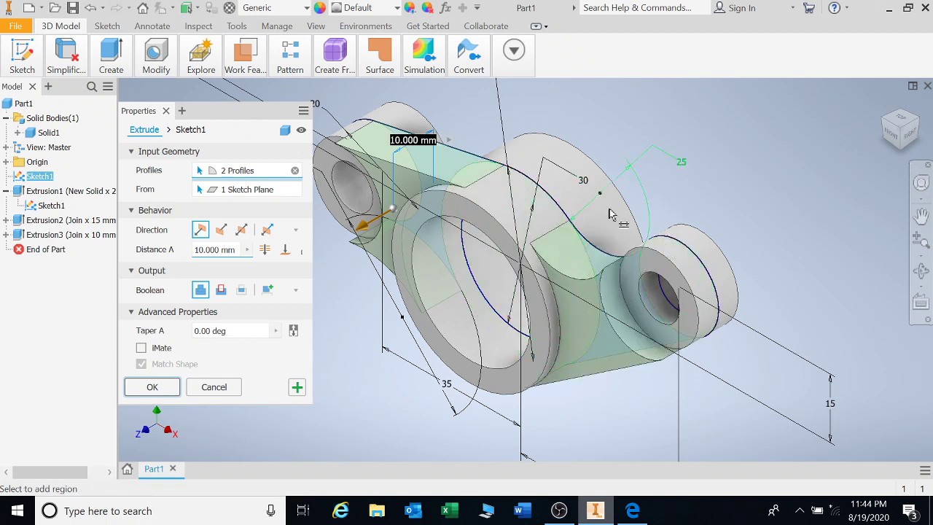
click(241, 230)
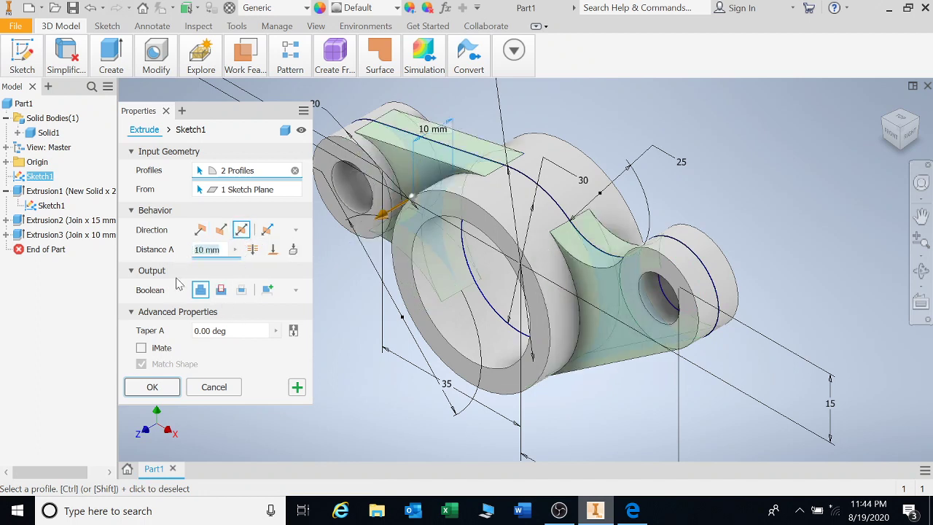
text(5)
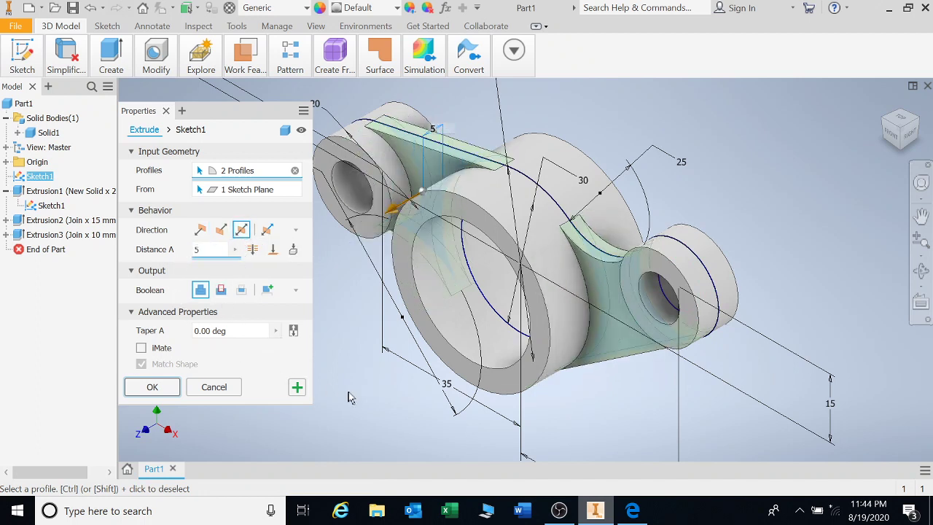
click(920, 270)
drag(590, 270, 797, 202)
Orbit, pan and zoom around the web extrusion preview, returning to the Home view.
drag(698, 294, 600, 288)
key(F2)
key(F4)
key(F2)
key(F6)
key(F4)
scroll(473, 313, up, 5)
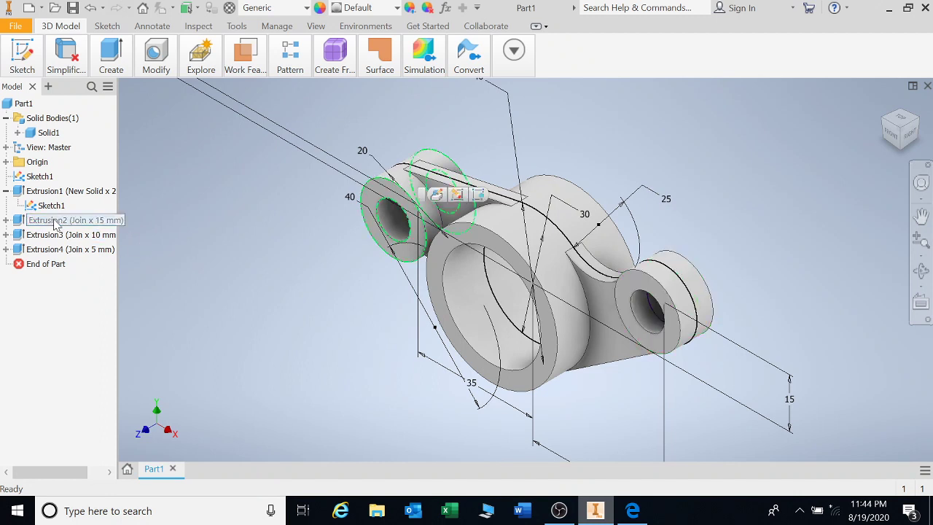
Reopen Extrusion2 and Extrusion3 to review their settings, closing both unchanged.
double_click(55, 222)
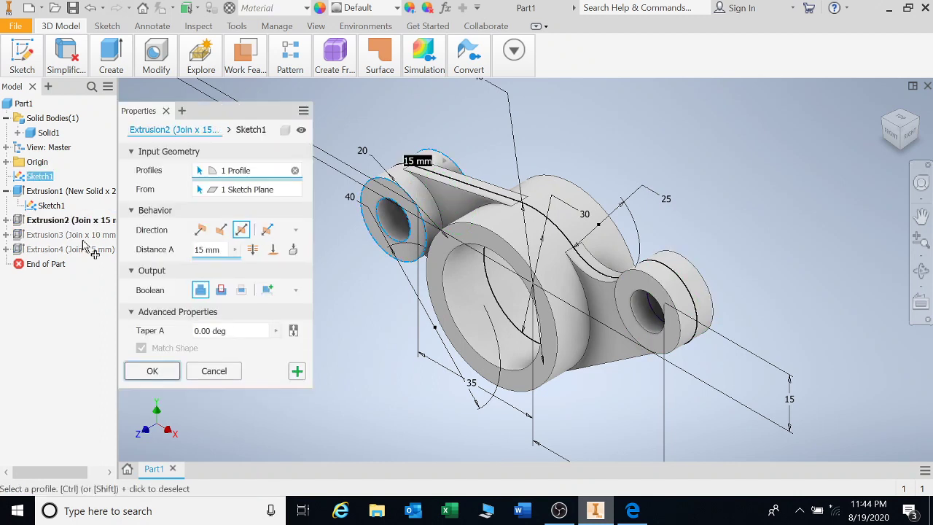
click(214, 371)
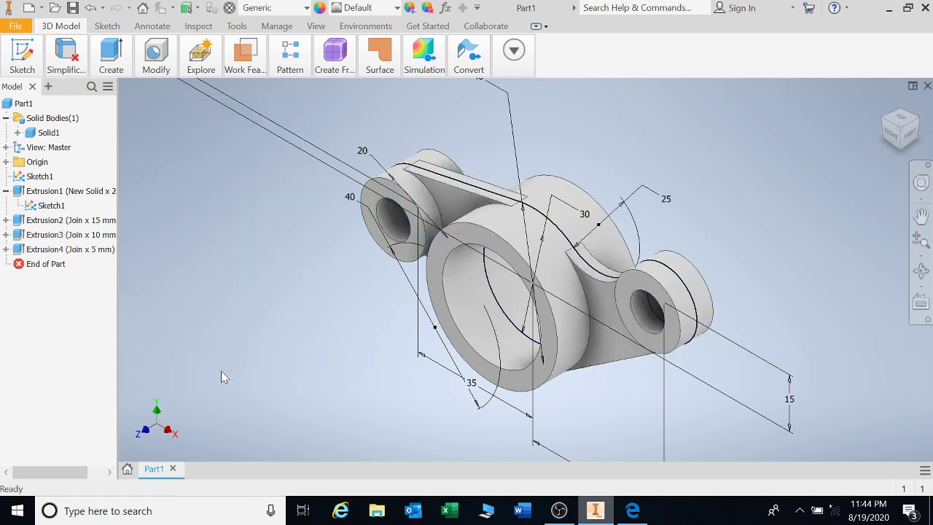
double_click(66, 234)
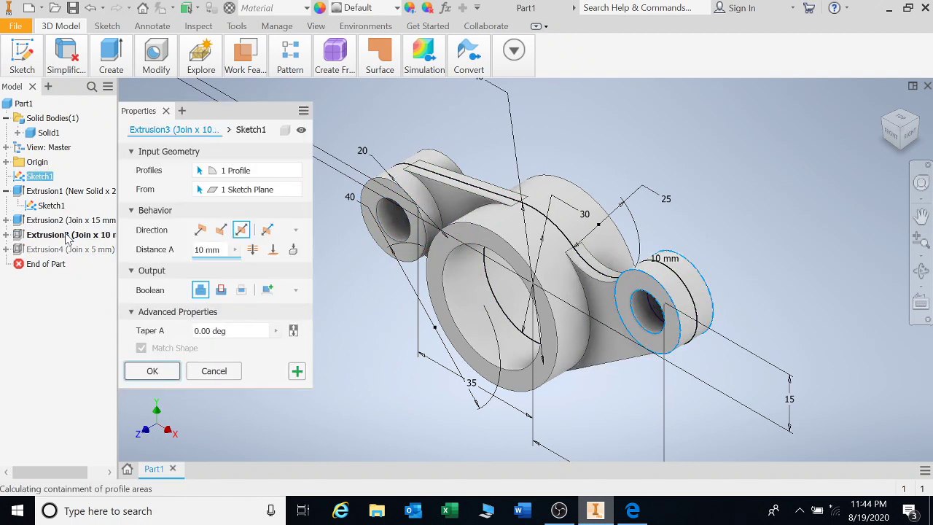
click(215, 371)
Expand Extrusion2, Extrusion3 and Extrusion4 in the browser to reveal their sketches.
click(5, 220)
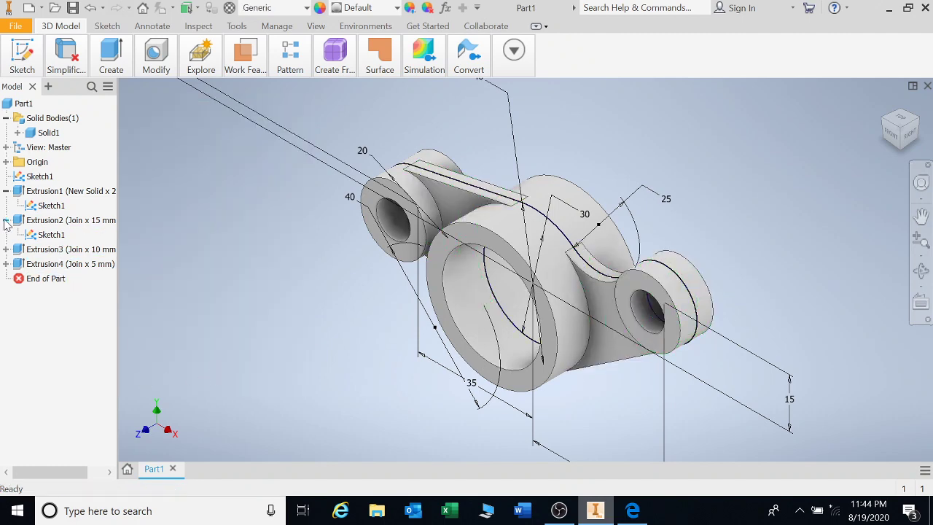
click(50, 234)
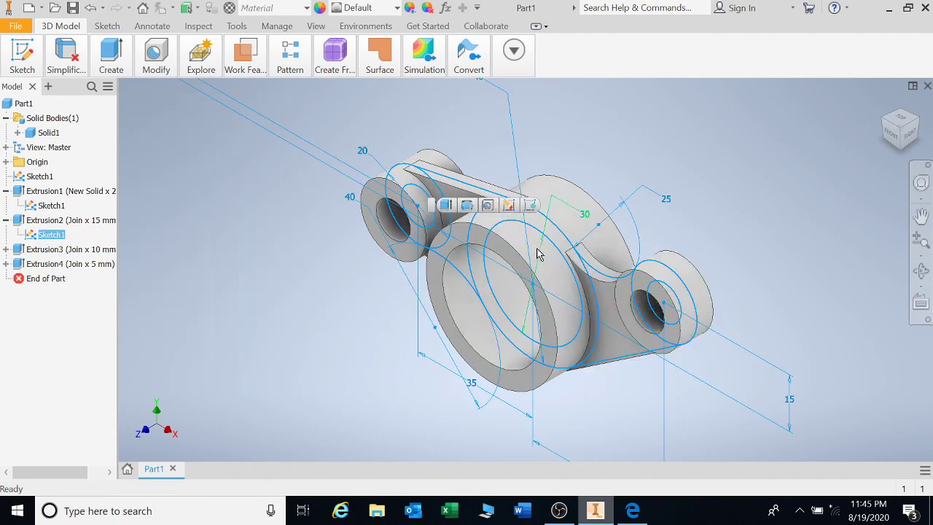
click(6, 249)
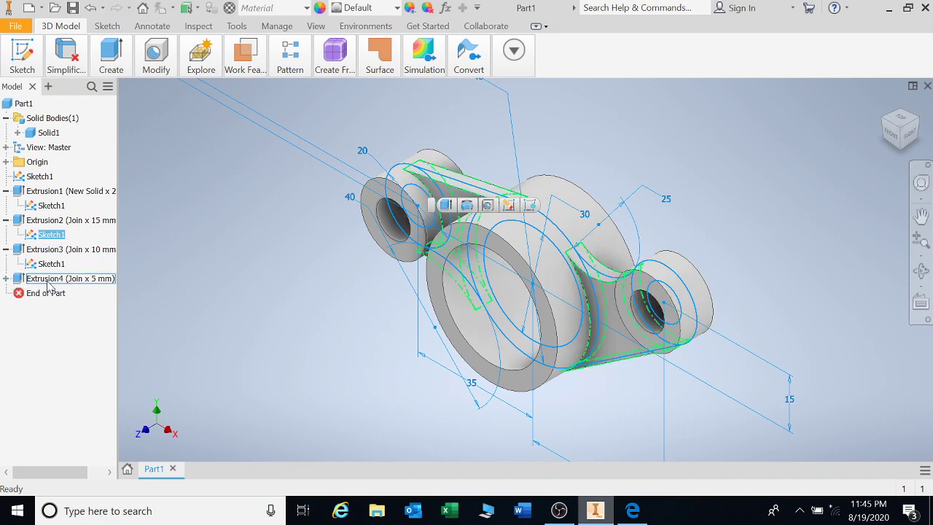
click(5, 278)
Switch Extrusion4 to Asymmetric with Distance A 8 mm, keeping 5 mm on the other side.
double_click(63, 284)
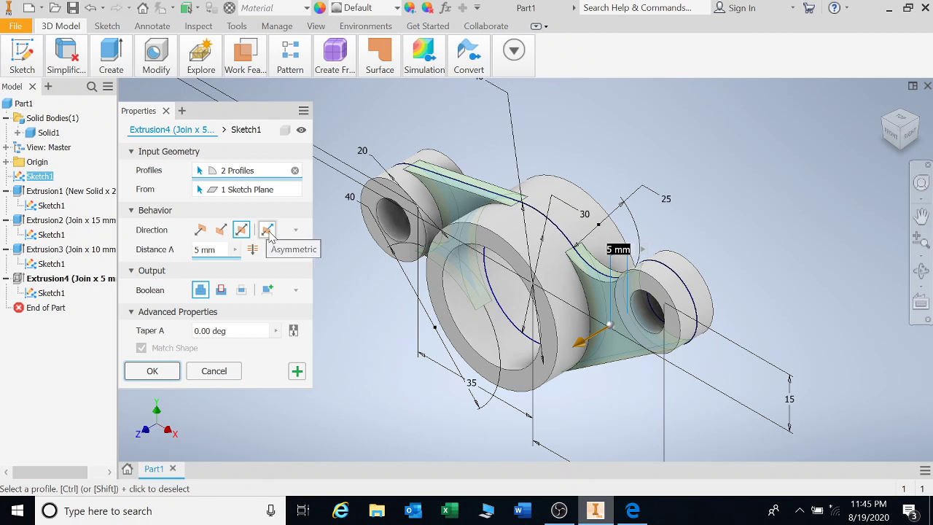
click(200, 230)
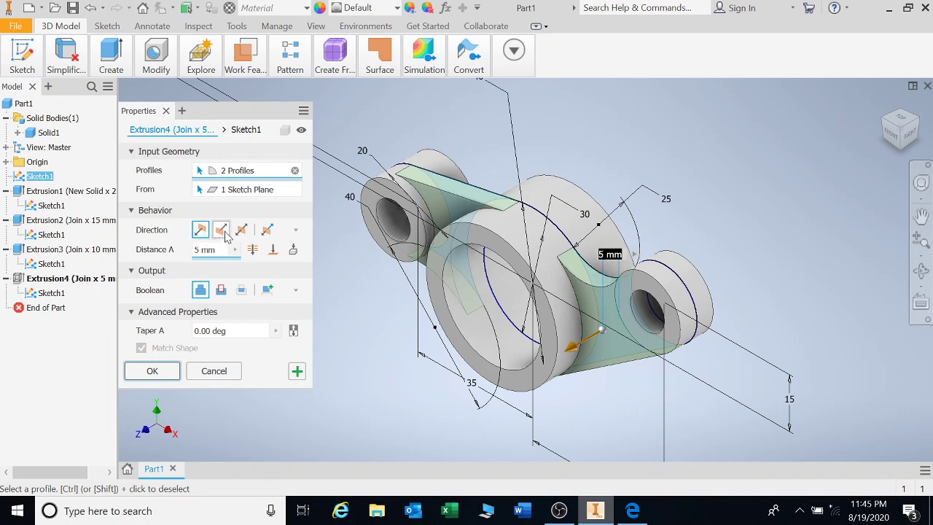
click(221, 229)
click(200, 229)
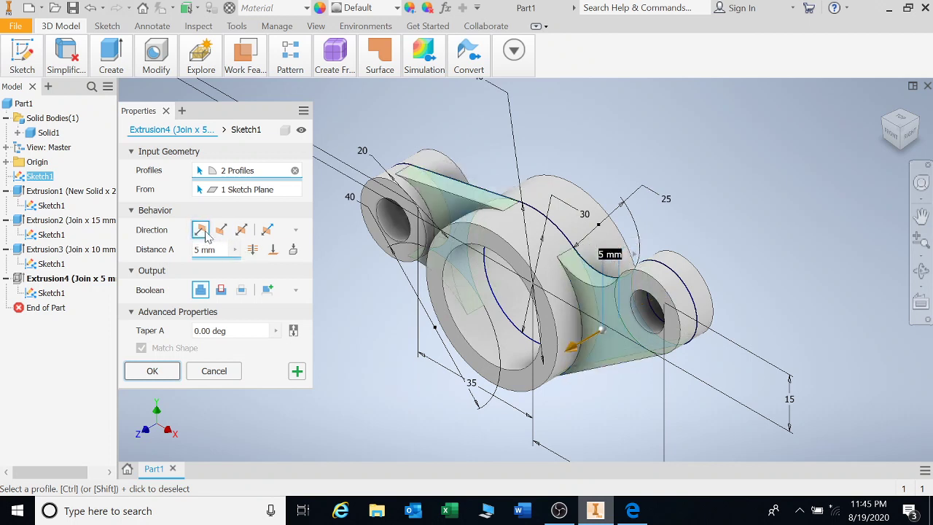
click(268, 230)
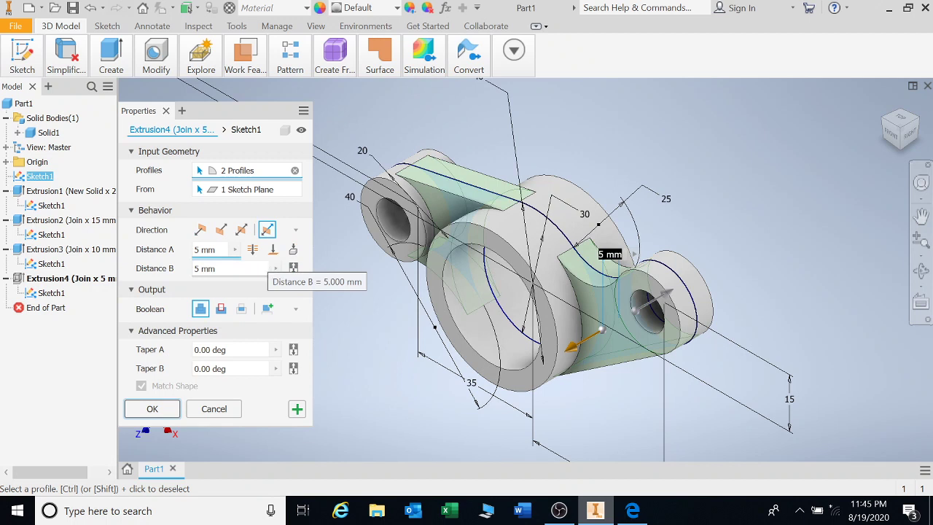
click(199, 253)
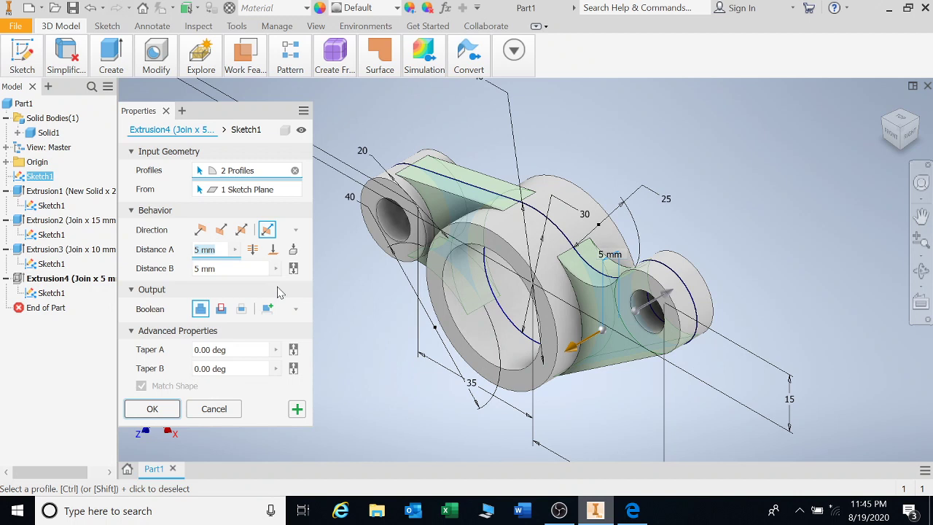
text(8)
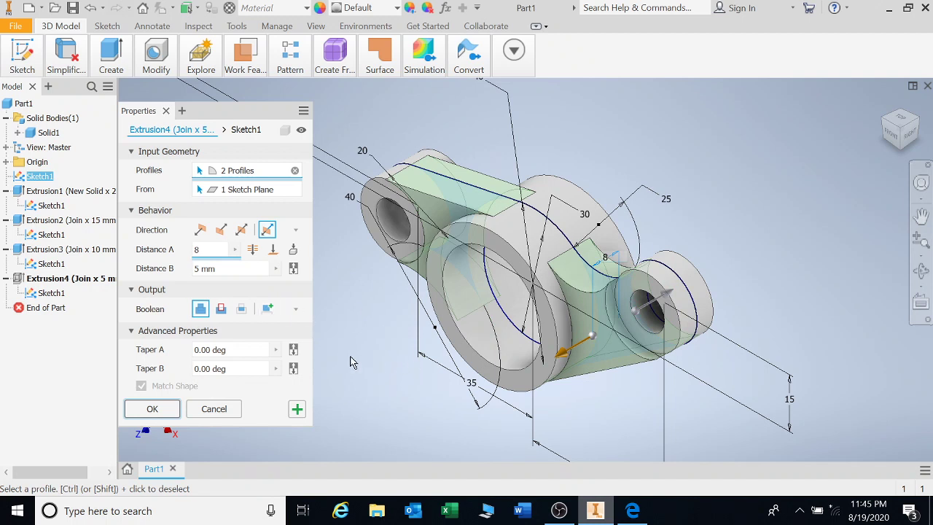
click(161, 408)
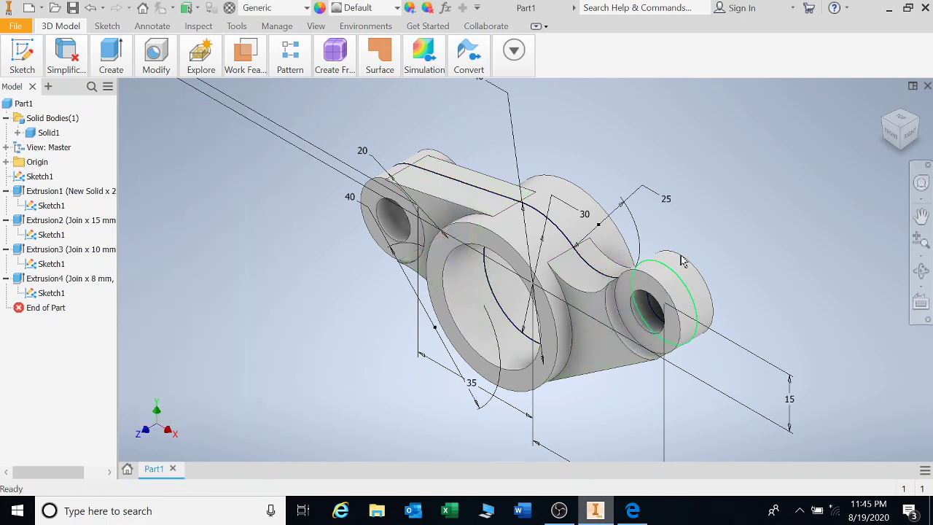
click(921, 270)
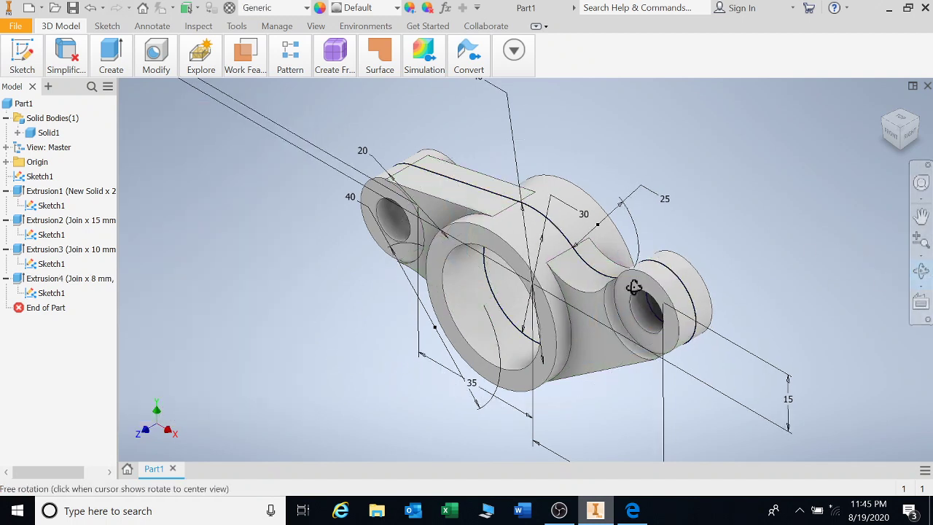
drag(626, 293, 687, 241)
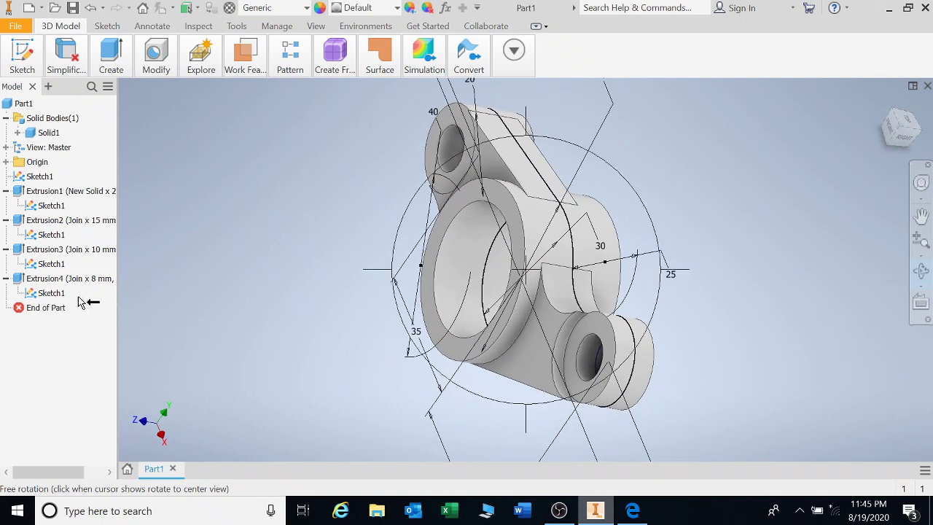
key(Escape)
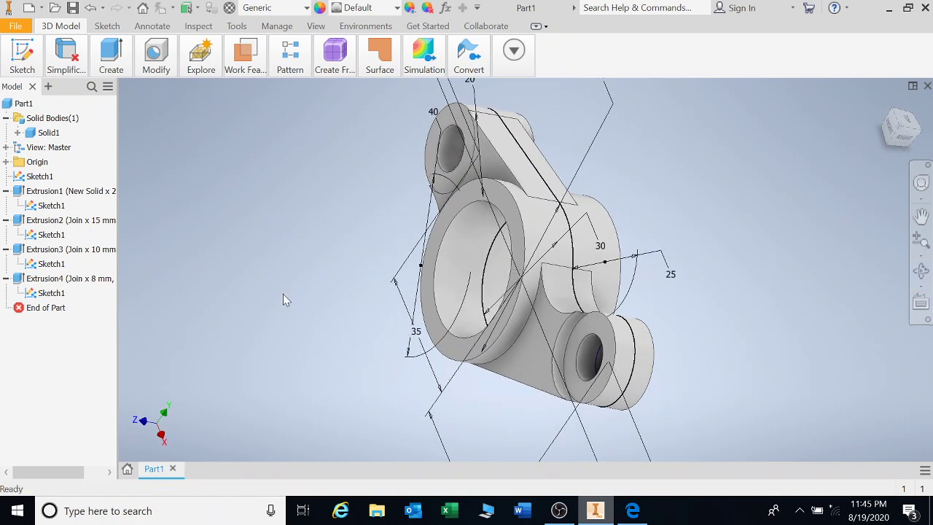
Reopen Extrusion4 and enter 3 mm as its first distance.
double_click(47, 279)
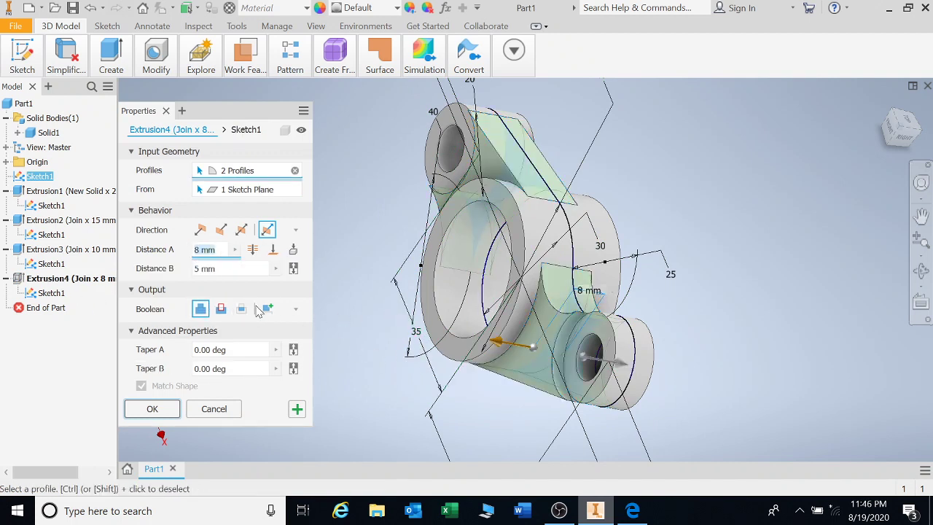
text(3)
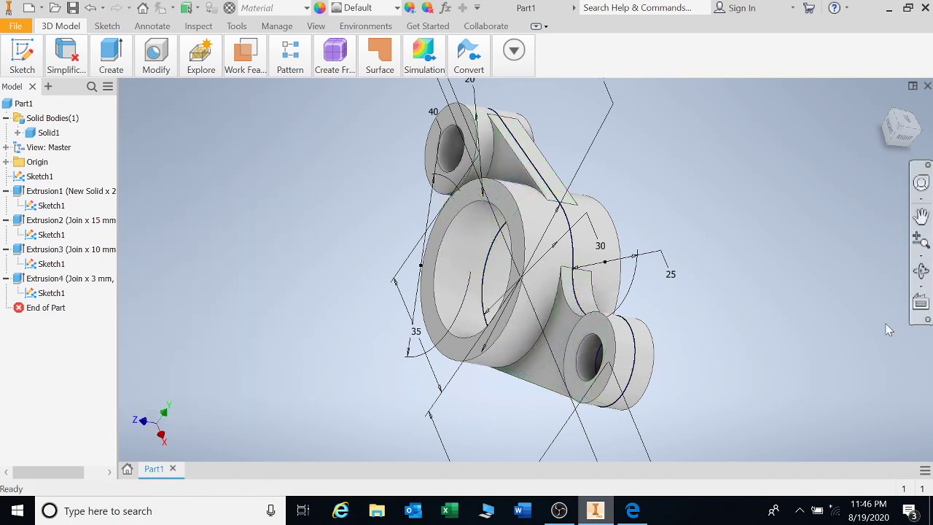
click(921, 270)
Hide Extrusion1's Sketch1 so its lines and dimensions disappear.
drag(614, 288, 471, 158)
scroll(495, 296, up, 3)
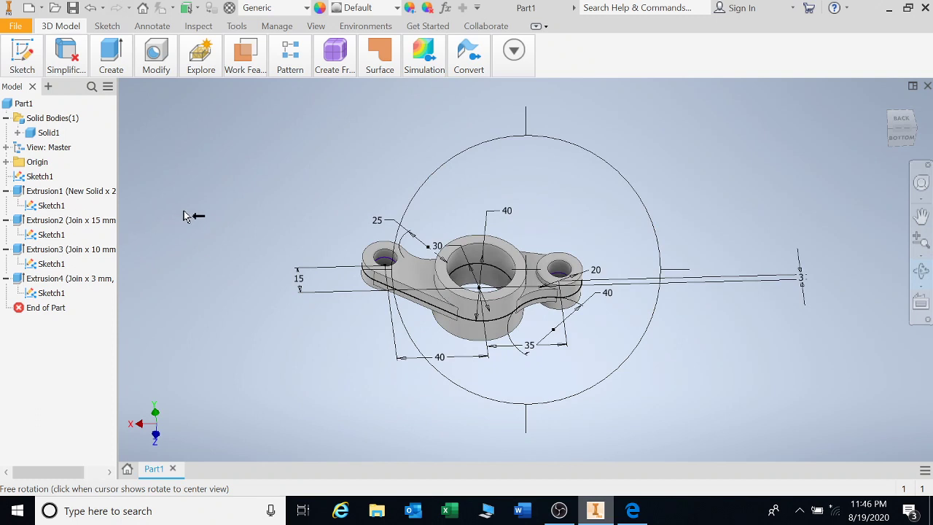
key(Escape)
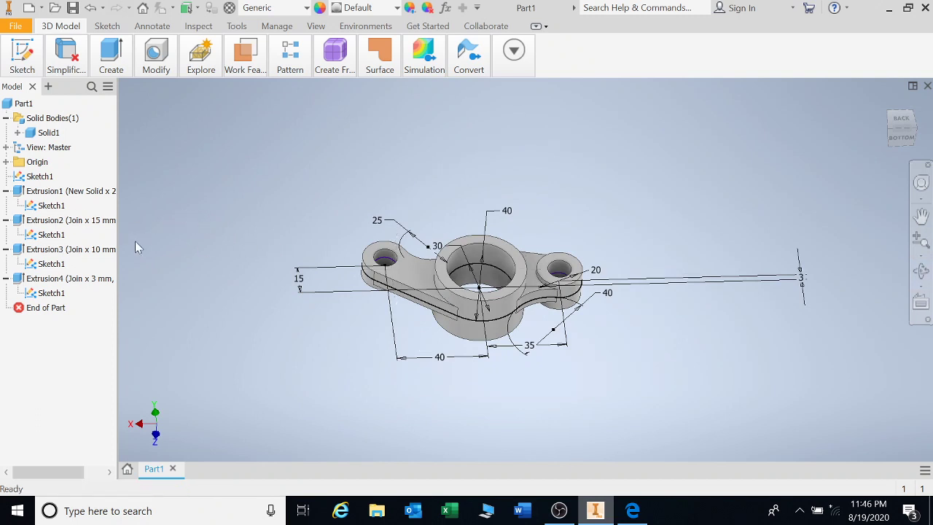
right_click(57, 204)
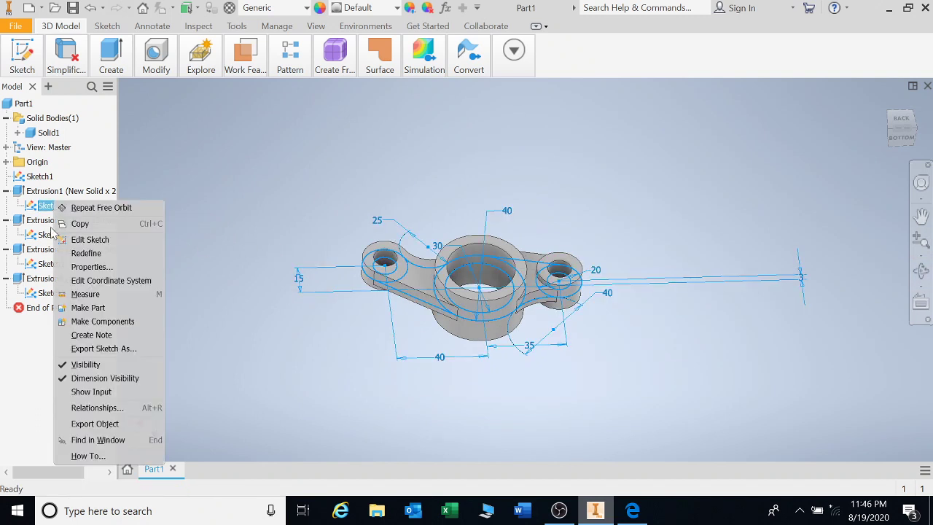
click(85, 364)
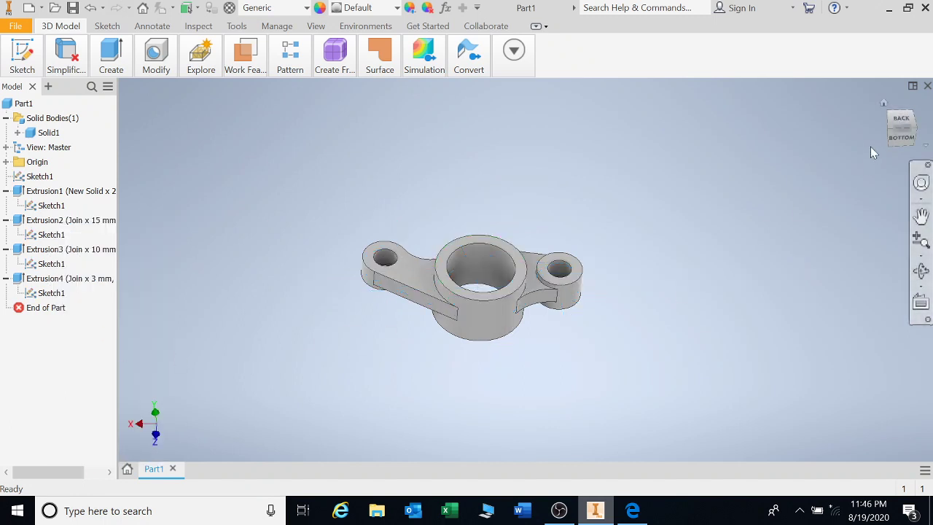
Switch to the top-right isometric view and recentre the part.
click(884, 105)
scroll(481, 317, up, 8)
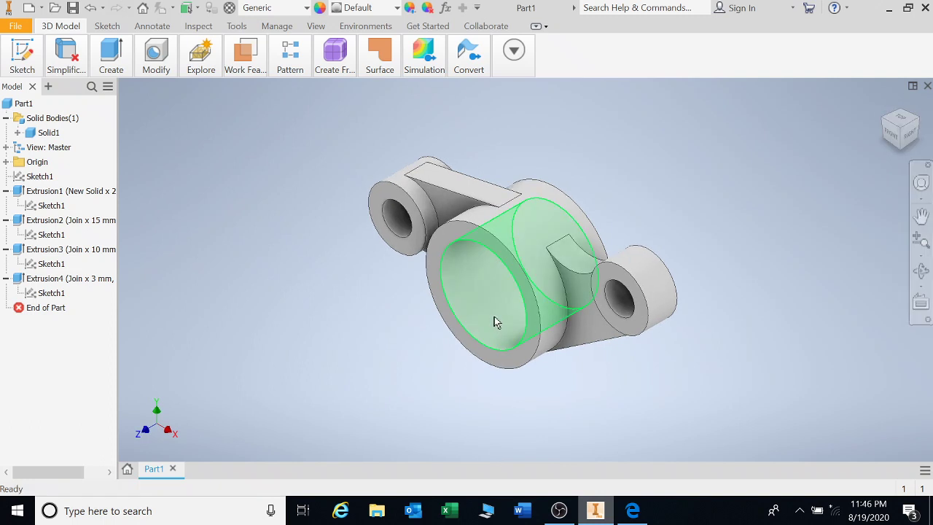
scroll(561, 302, down, 5)
middle_drag(558, 294, 535, 327)
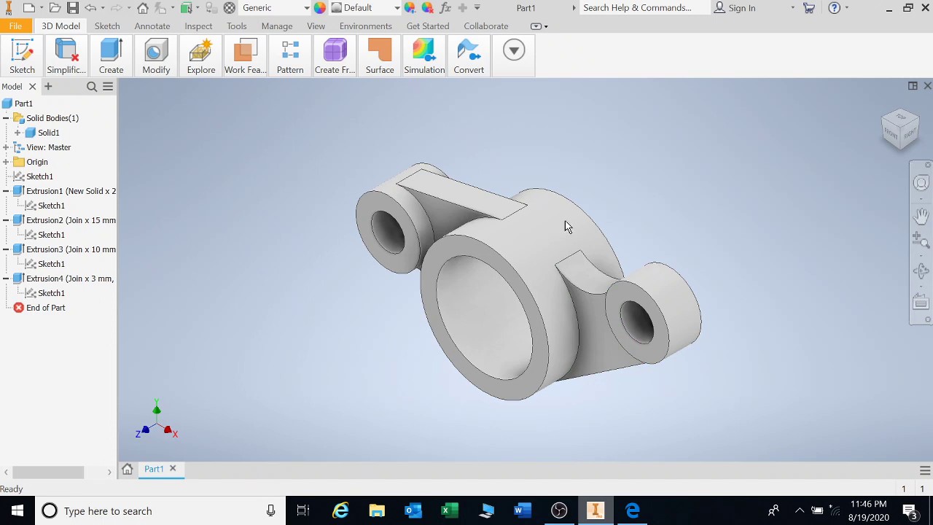
click(114, 68)
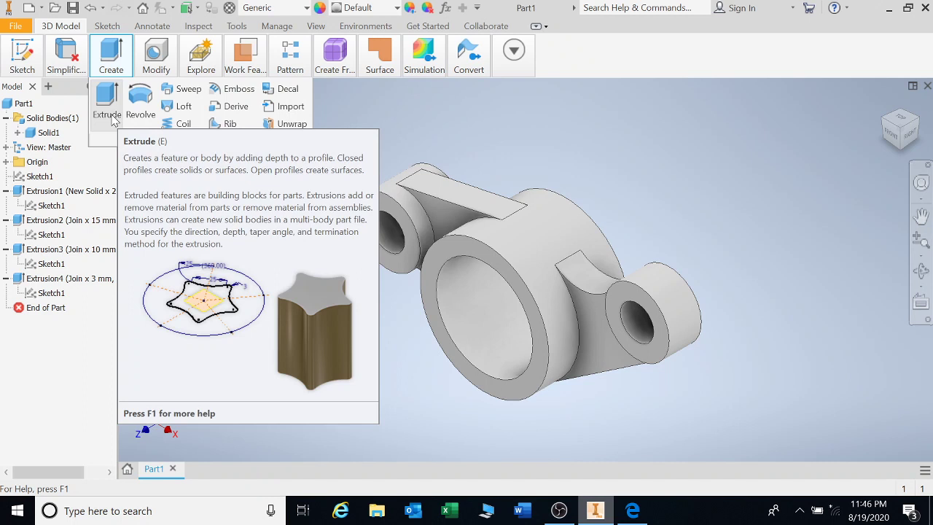
Launch the Fillet tool from the Modify panel, showing its default 2 mm radius.
click(156, 62)
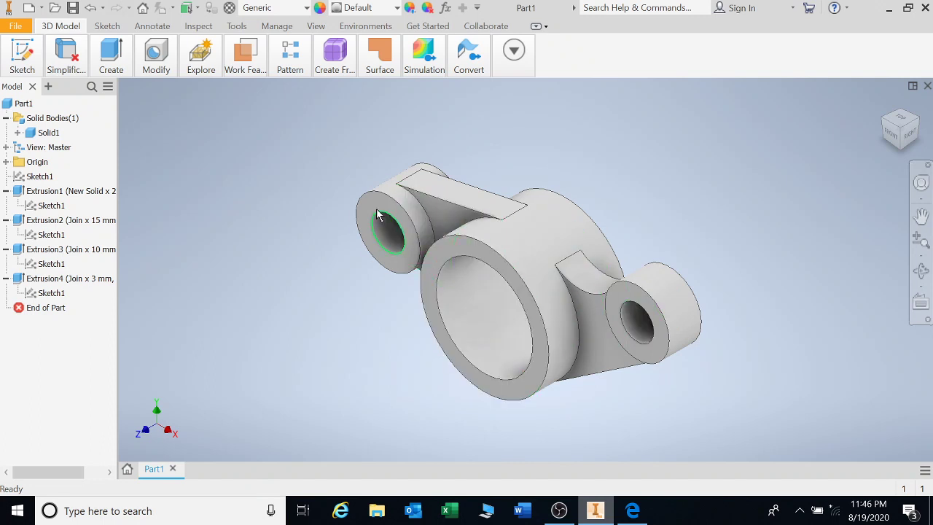
click(111, 58)
mouse_move(146, 57)
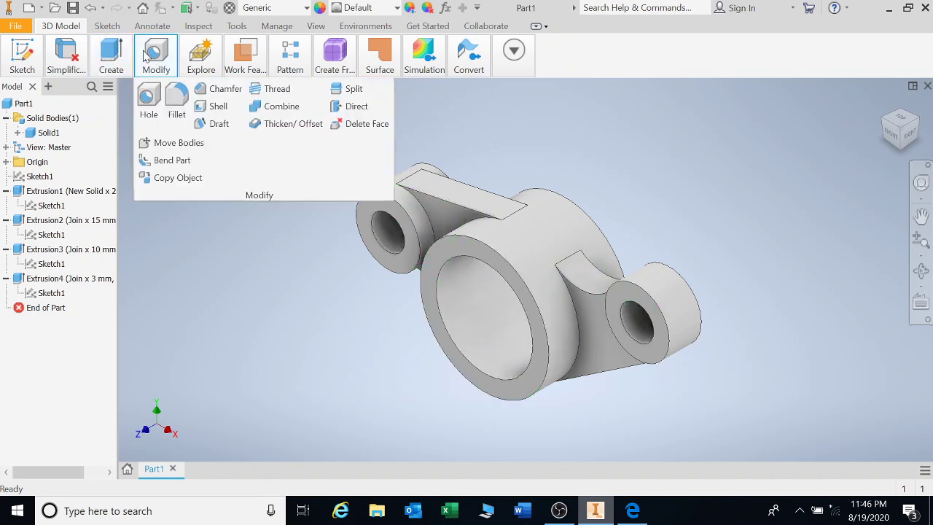
click(175, 117)
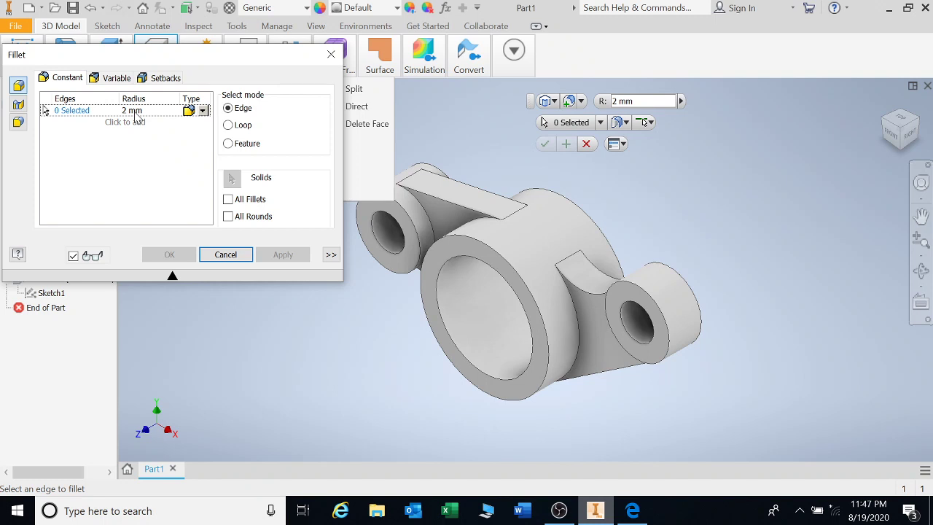
Set the fillet radius to 3 mm and pick the web edges at the left and right bosses.
click(132, 111)
text(3)
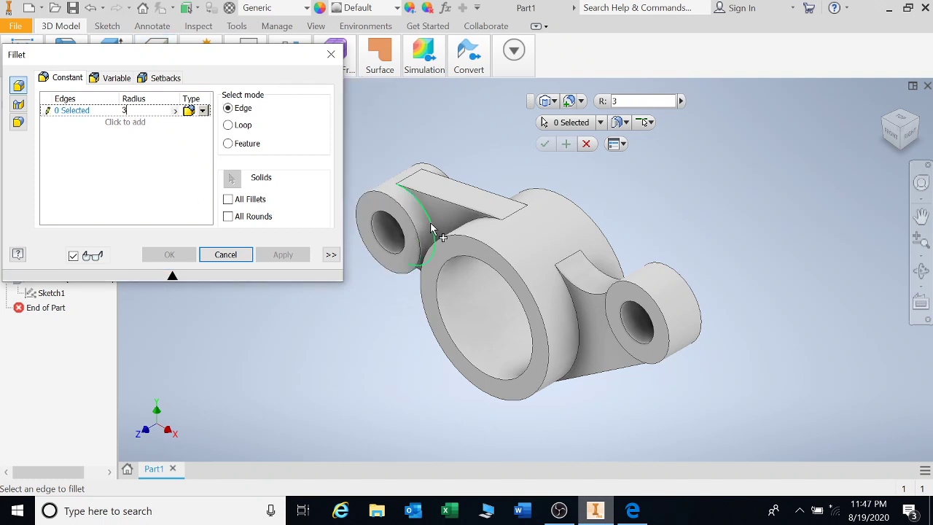
scroll(431, 229, down, 2)
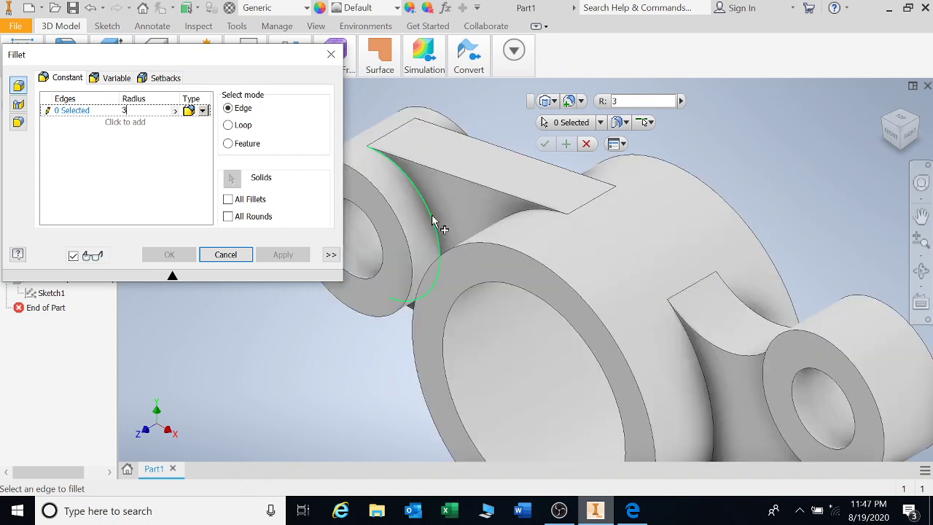
click(435, 222)
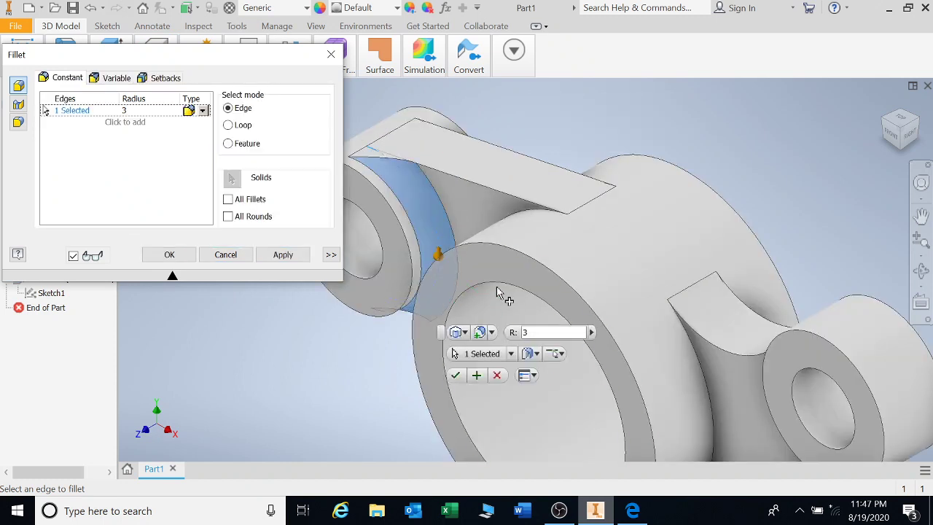
scroll(496, 291, up, 3)
click(627, 365)
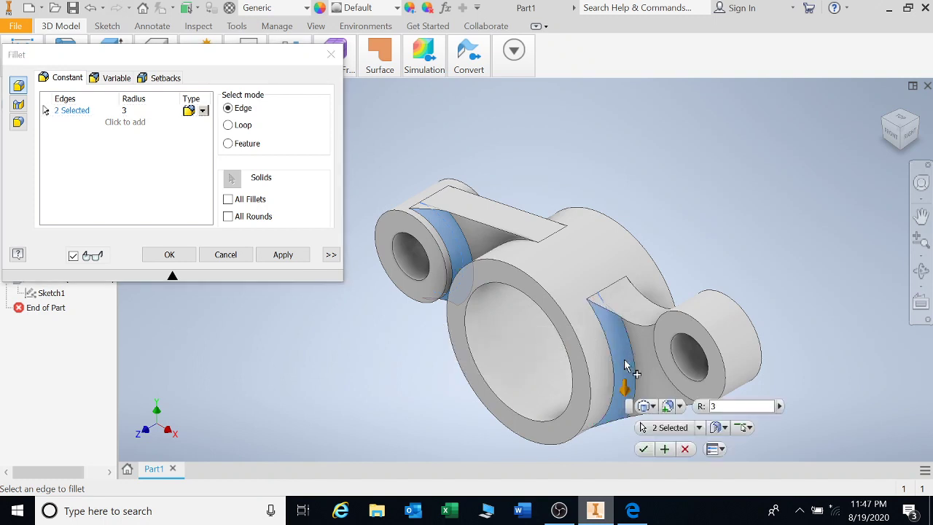
Add two more web-to-boss edges and apply the 3 mm fillet as Fillet1.
click(921, 271)
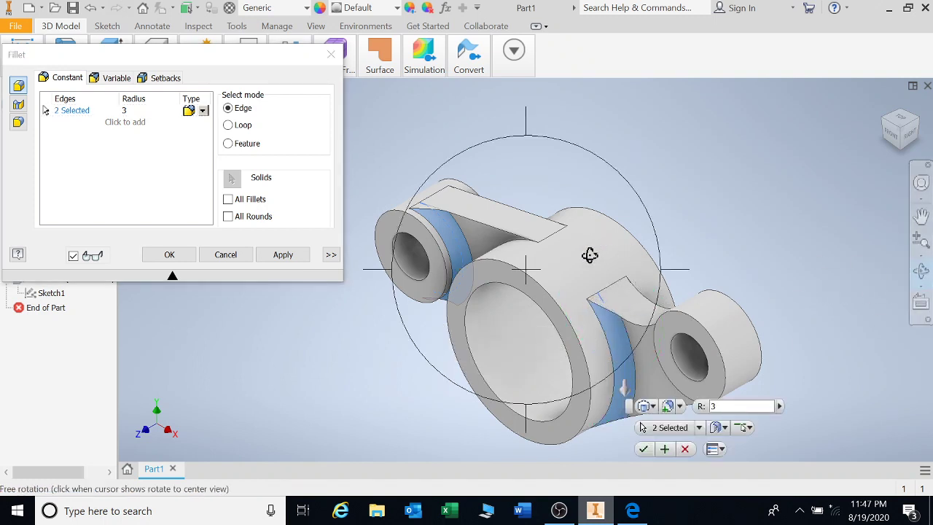
drag(600, 260, 535, 287)
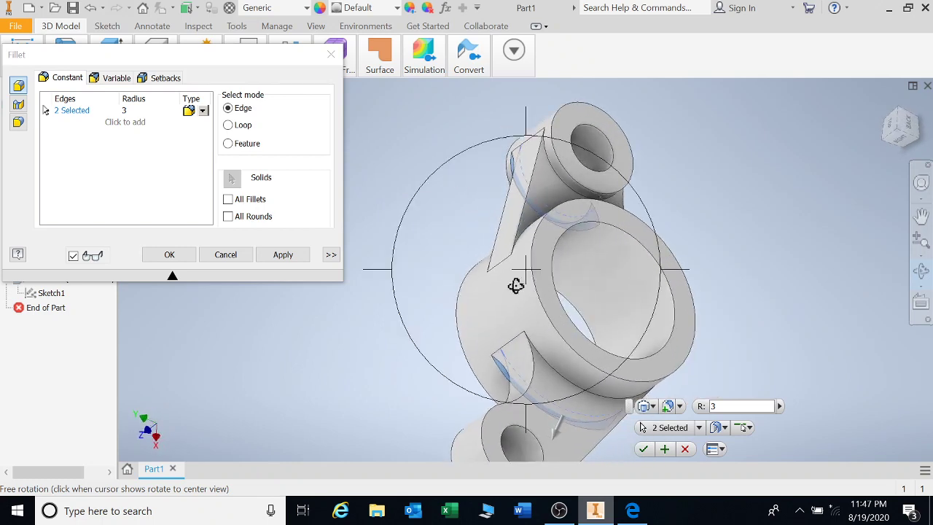
key(Escape)
click(572, 191)
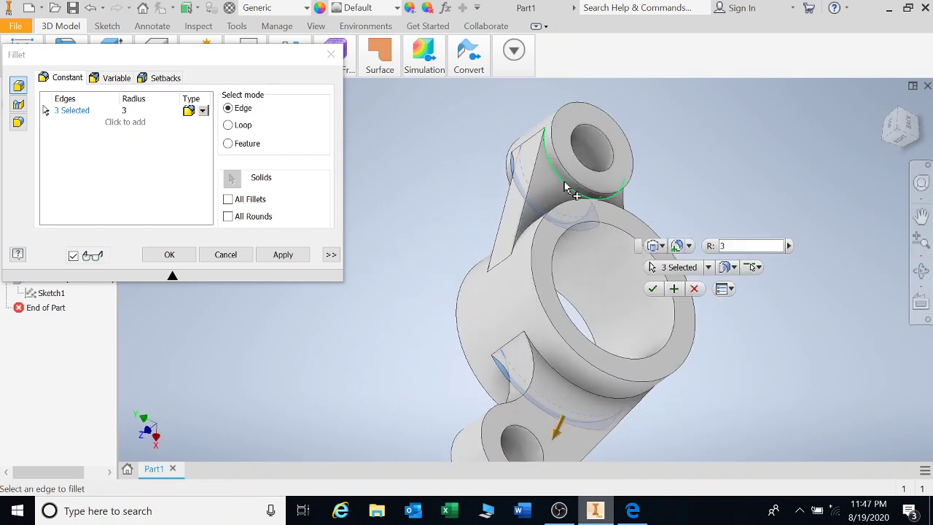
click(554, 375)
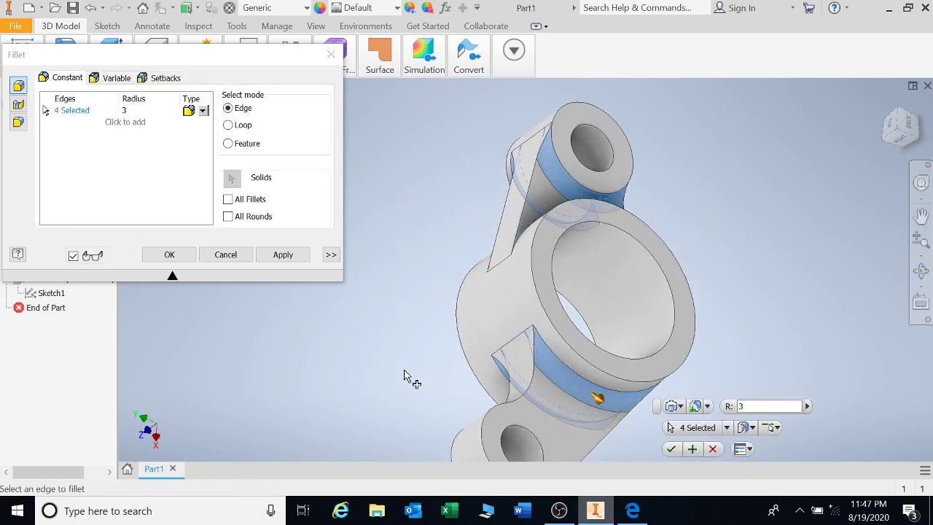
click(283, 255)
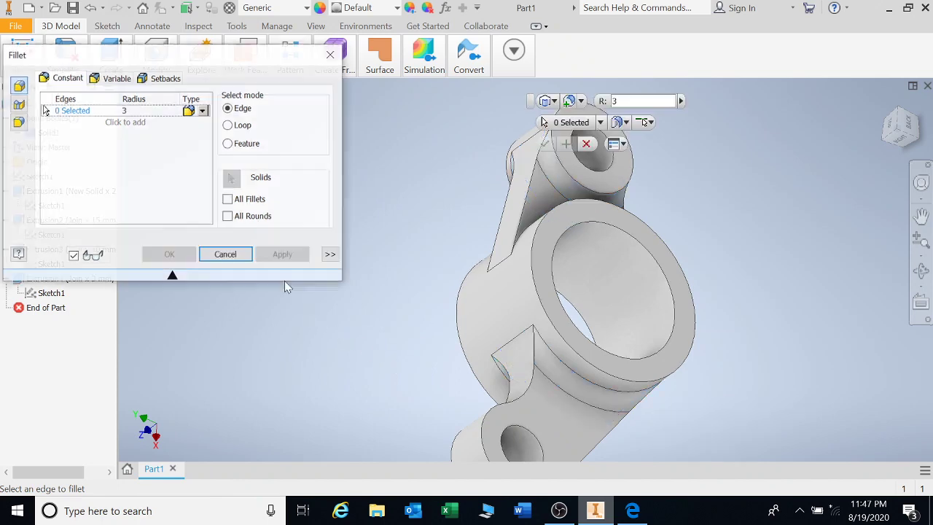
click(232, 254)
click(921, 270)
drag(615, 279, 451, 266)
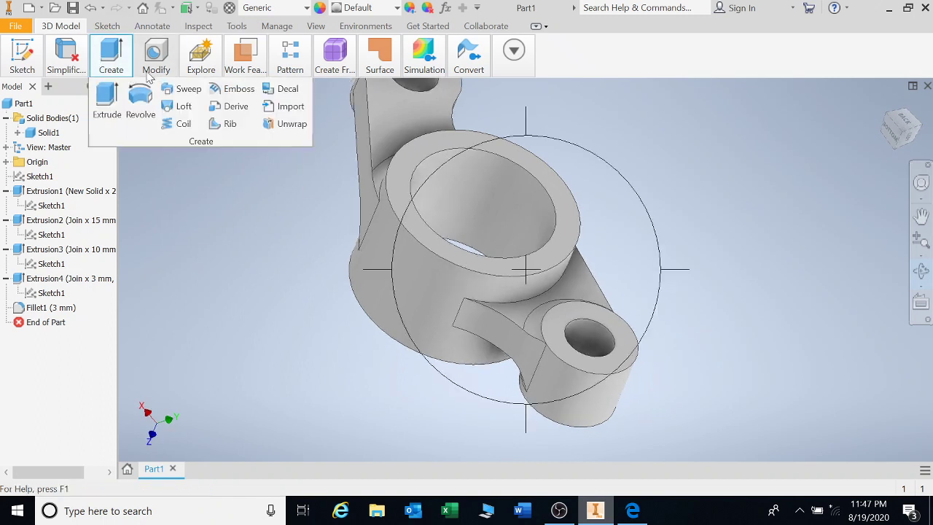
mouse_move(150, 66)
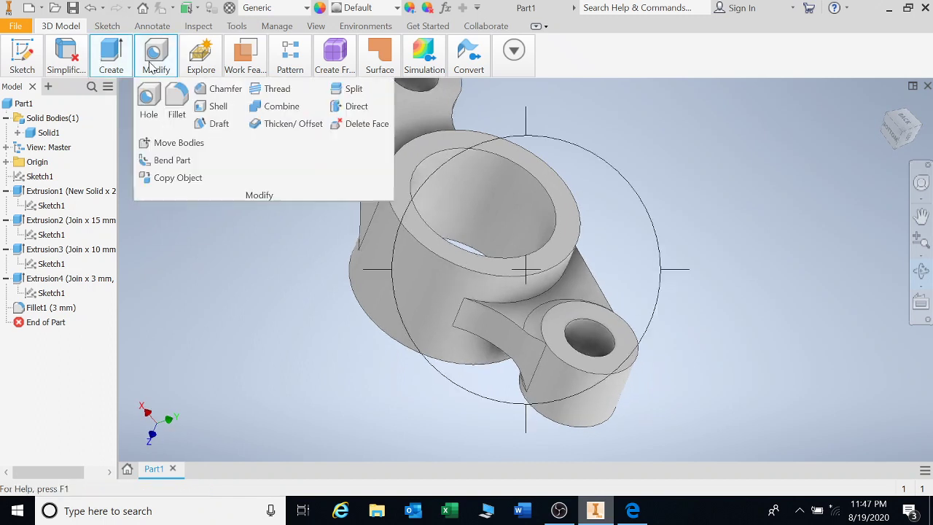
click(222, 91)
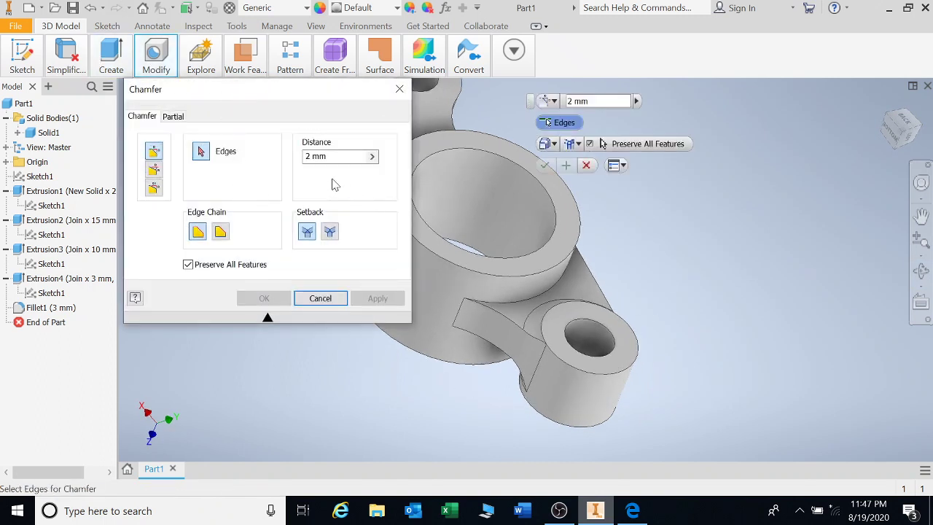
click(306, 156)
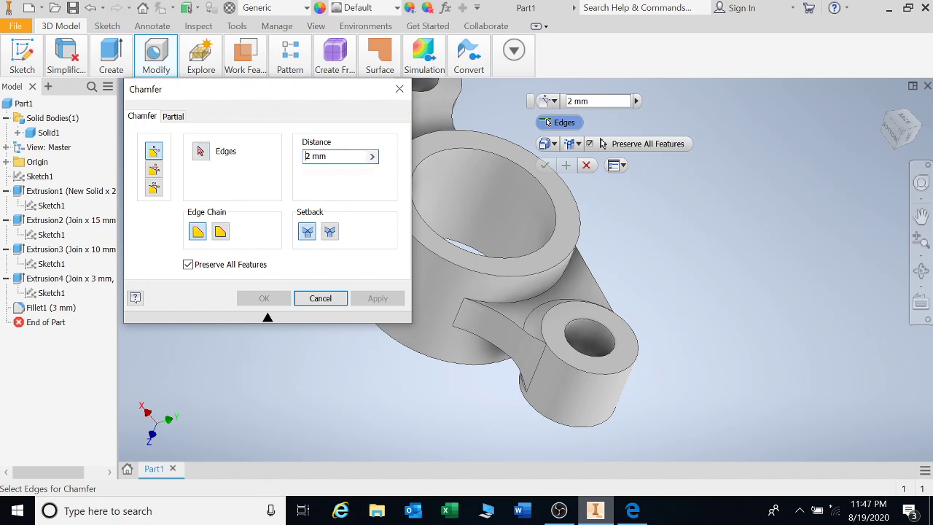
key(Delete)
key(Delete)
text(3)
click(548, 123)
click(572, 260)
middle_drag(645, 285, 723, 282)
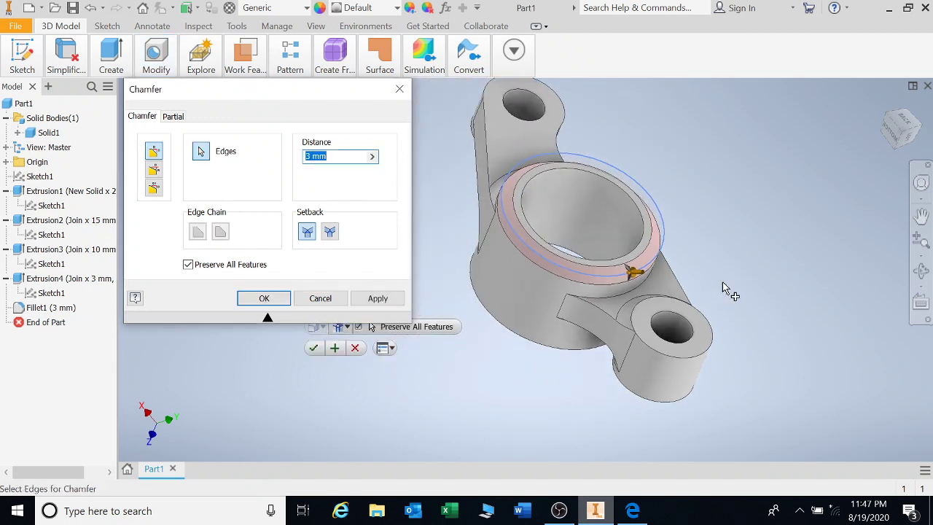
click(663, 406)
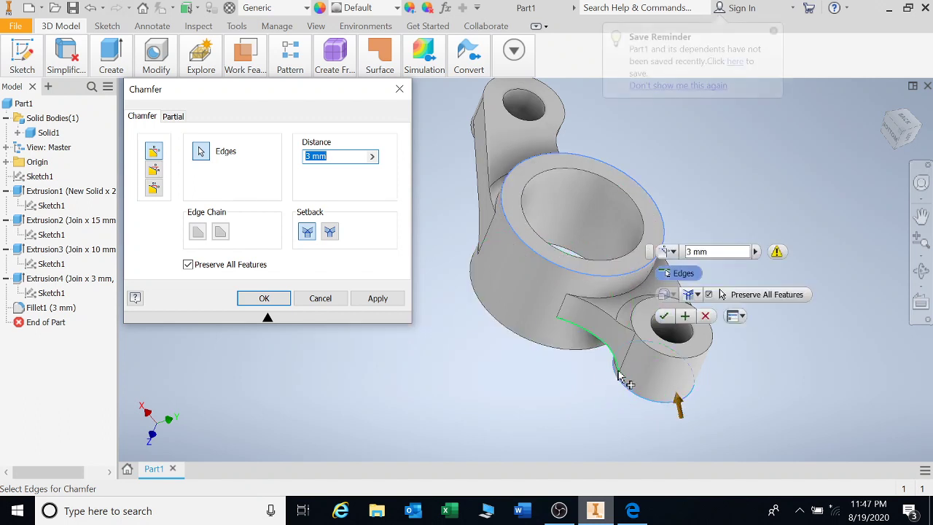
click(921, 269)
drag(700, 321, 642, 169)
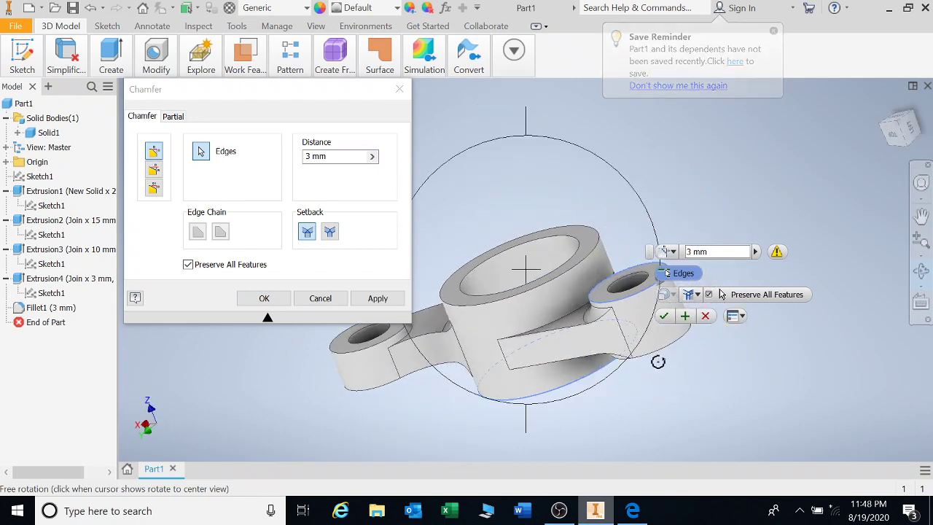
key(Escape)
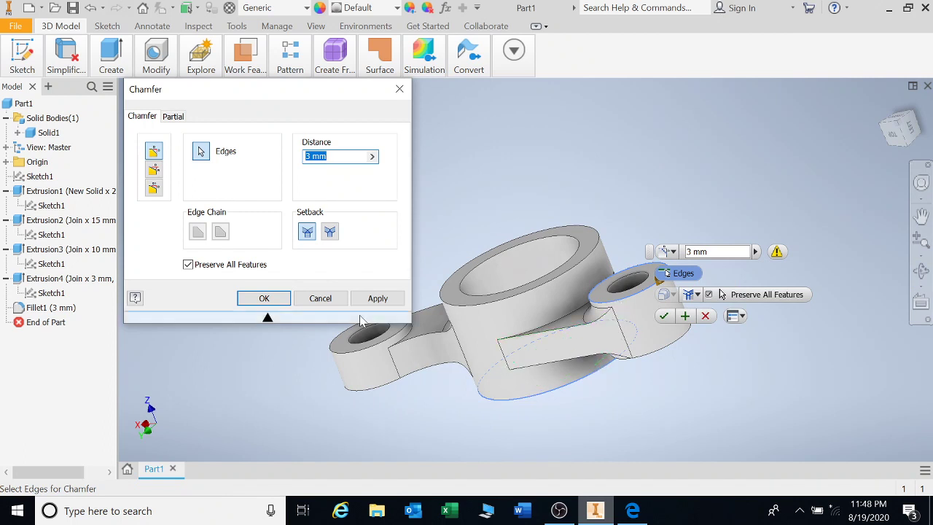
click(500, 306)
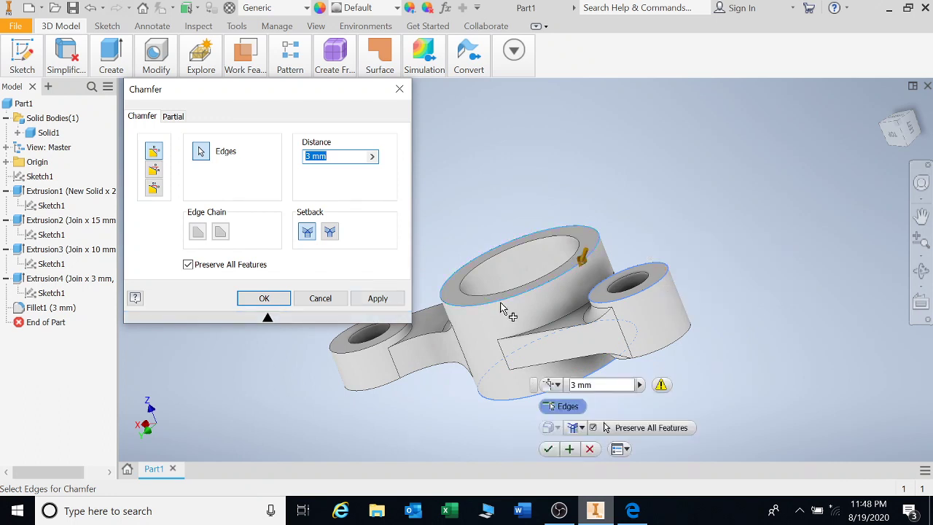
click(324, 298)
Chamfer the large cylinder's top edge by 3 mm.
click(155, 58)
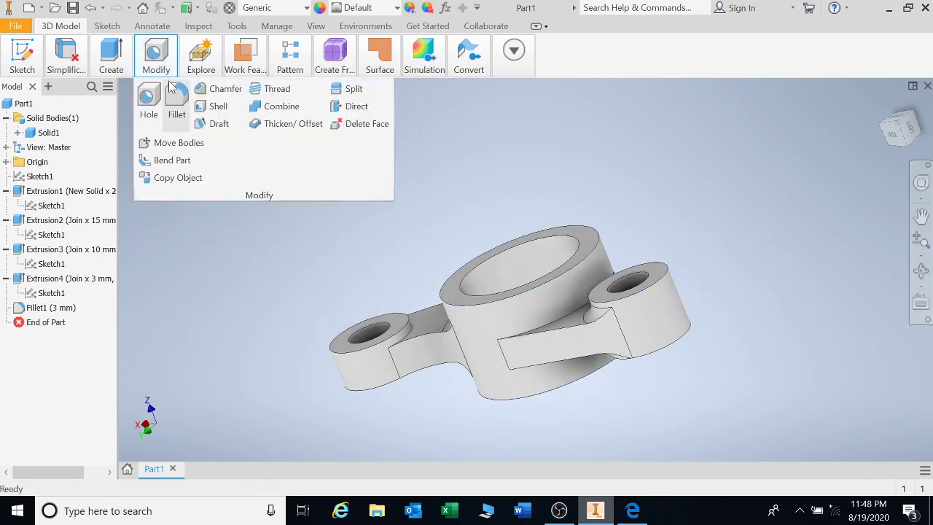
click(215, 90)
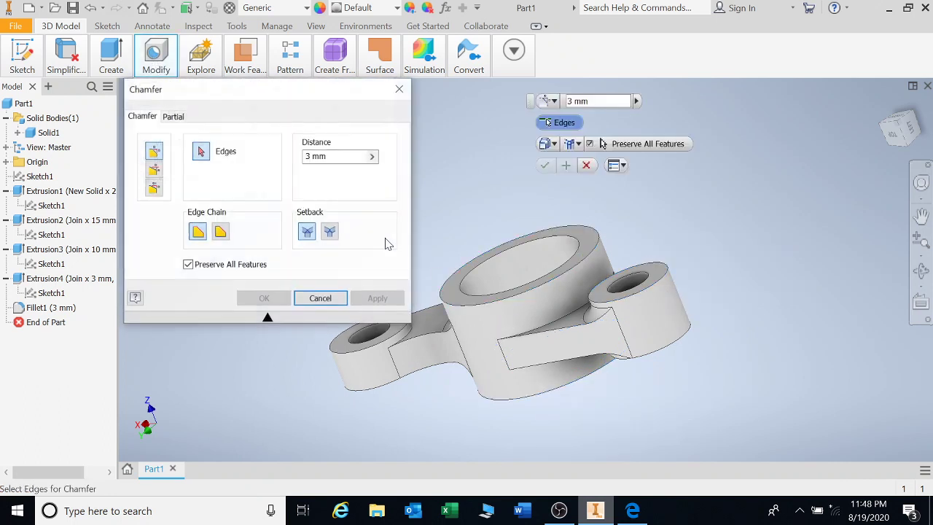
click(508, 307)
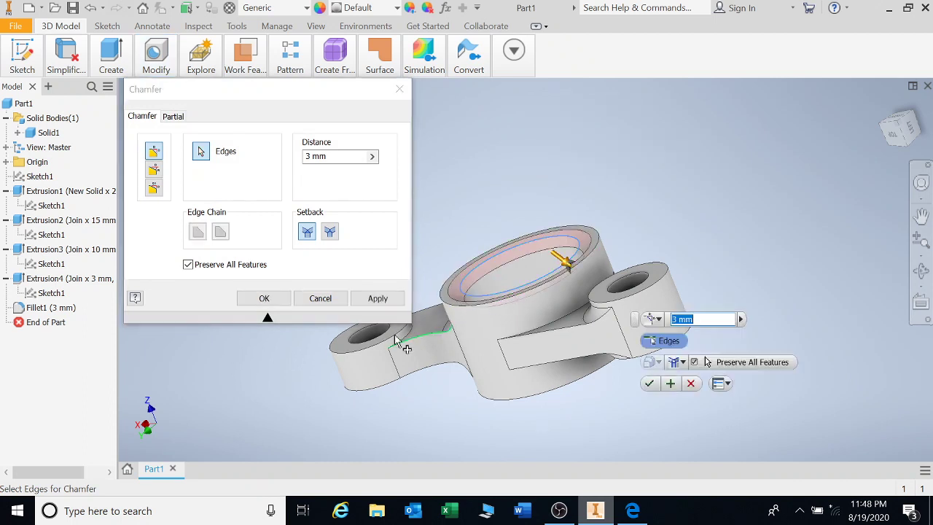
click(378, 298)
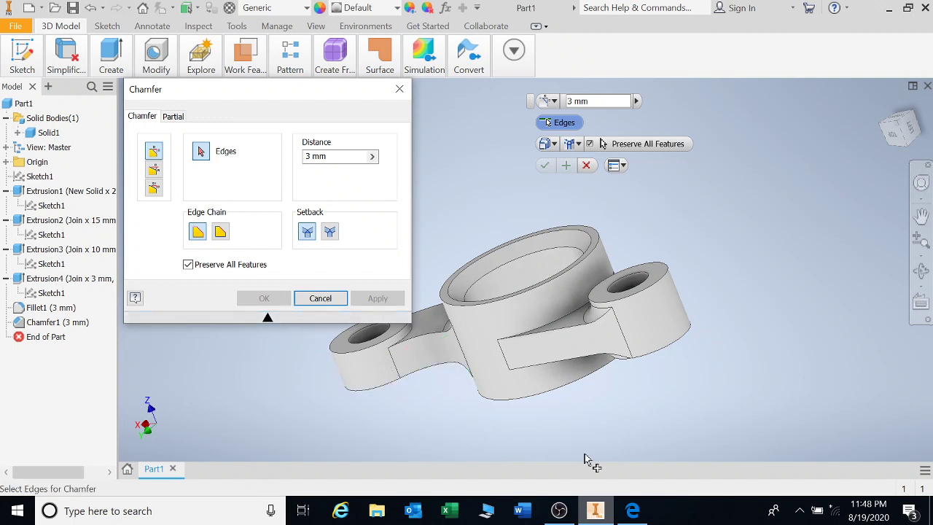
Chamfer the cylinder's bottom edge loop by 3 mm and check both chamfers.
click(545, 396)
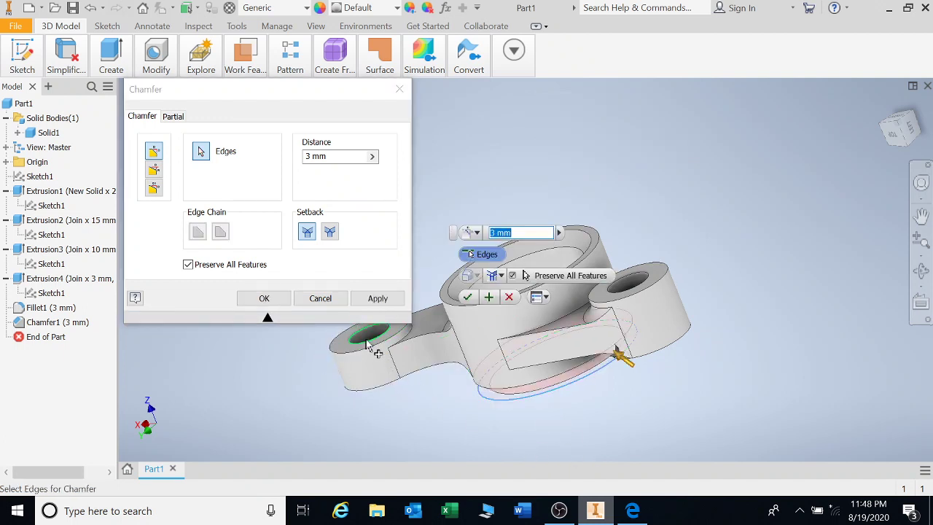
click(377, 298)
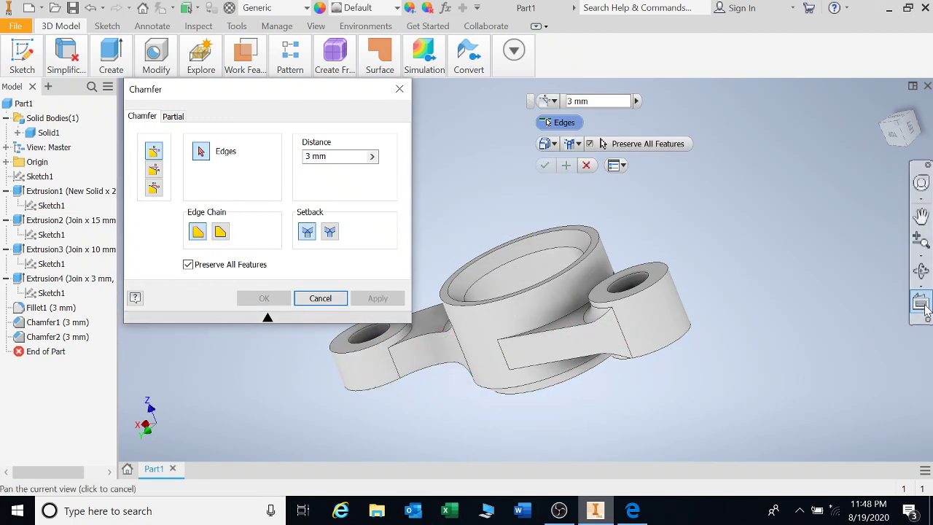
click(919, 271)
drag(627, 288, 640, 240)
click(322, 298)
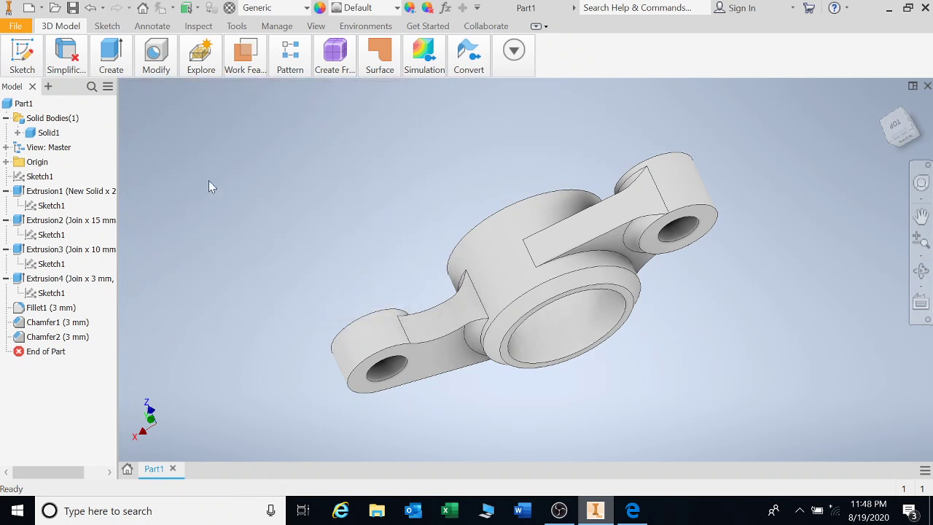
click(156, 69)
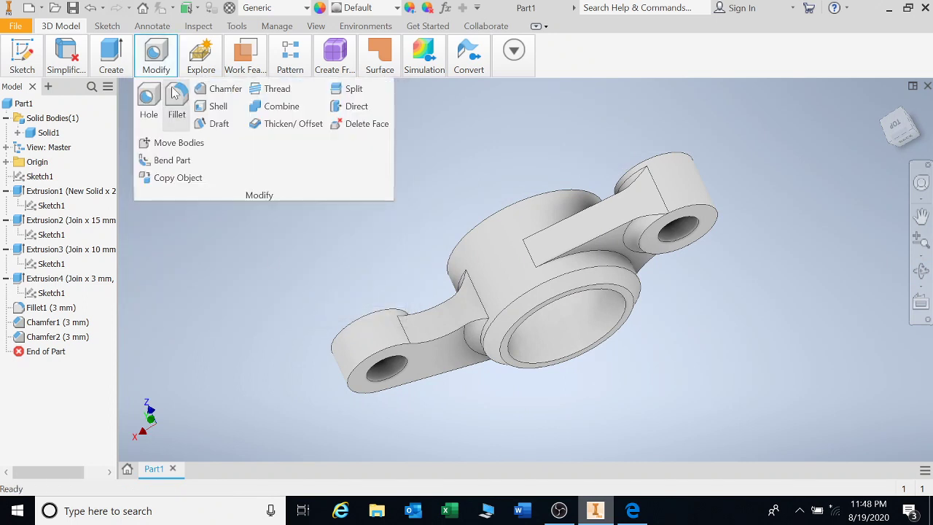
Start a thread on the small boss hole's inner face, previewing M11x1.5 6H, 10 mm deep.
click(274, 93)
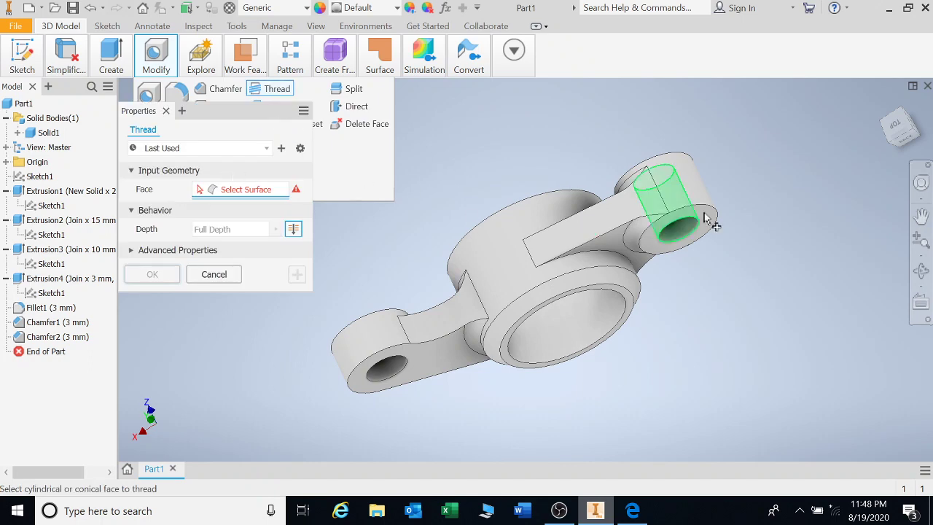
click(922, 271)
mouse_move(581, 296)
mouse_down()
mouse_move(562, 255)
mouse_move(571, 238)
mouse_move(595, 252)
mouse_move(572, 305)
mouse_up()
key(Escape)
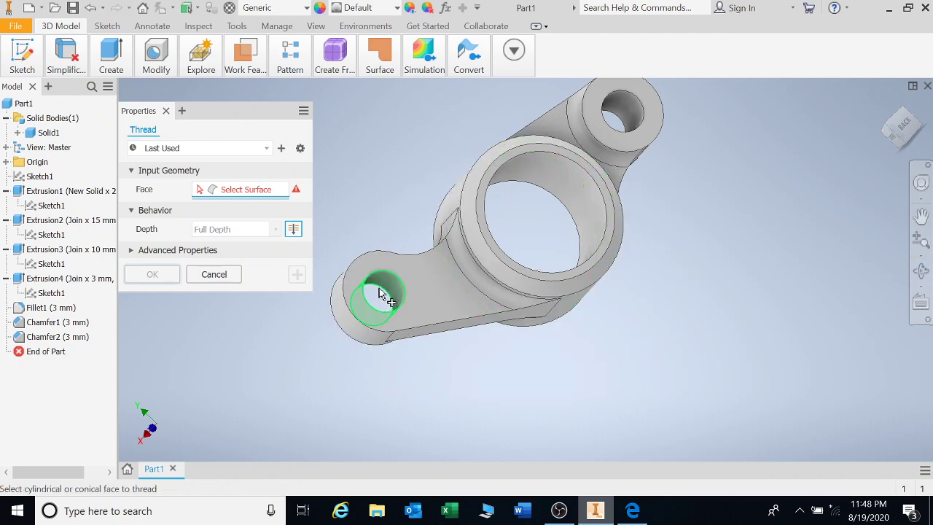
scroll(393, 306, up, 5)
click(412, 268)
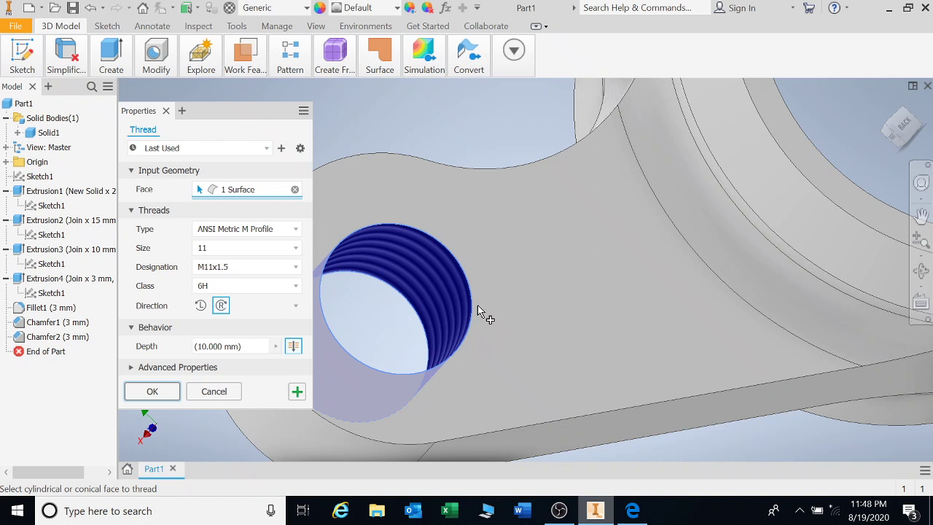
scroll(478, 312, down, 3)
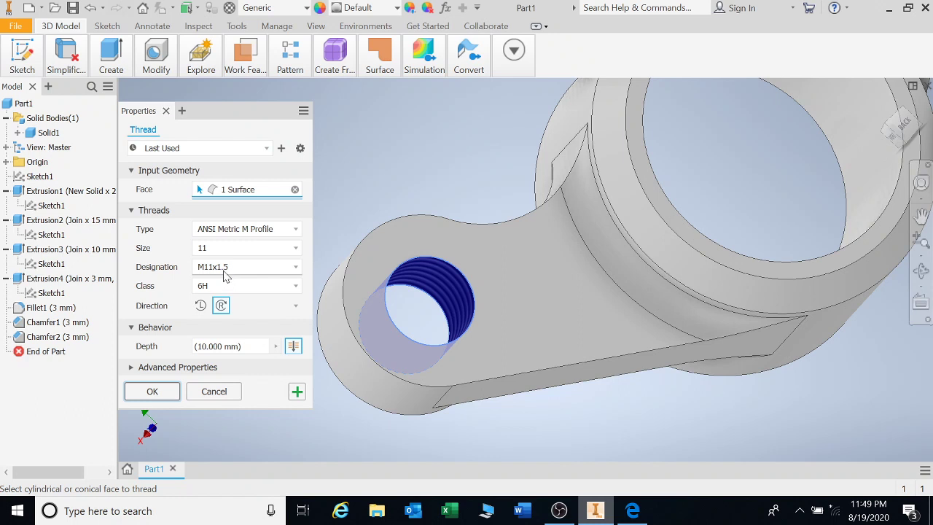
click(295, 268)
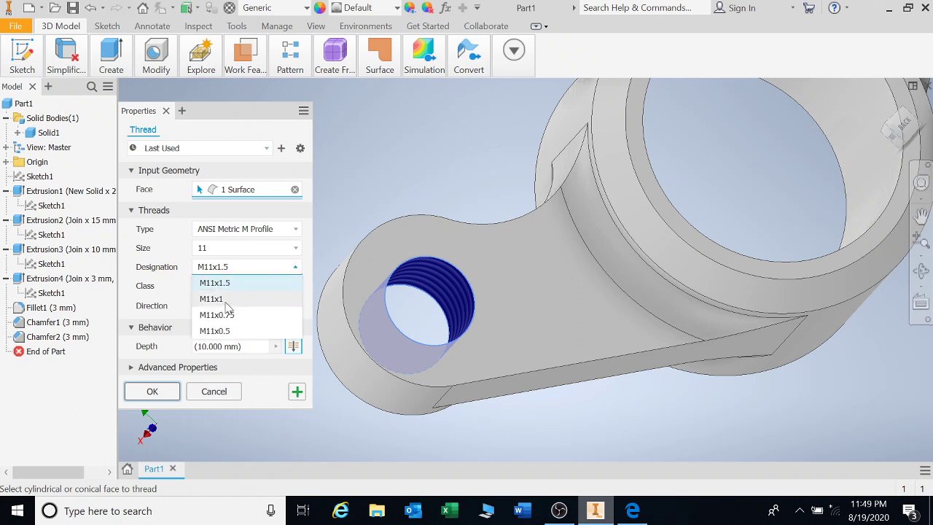
click(226, 300)
click(296, 268)
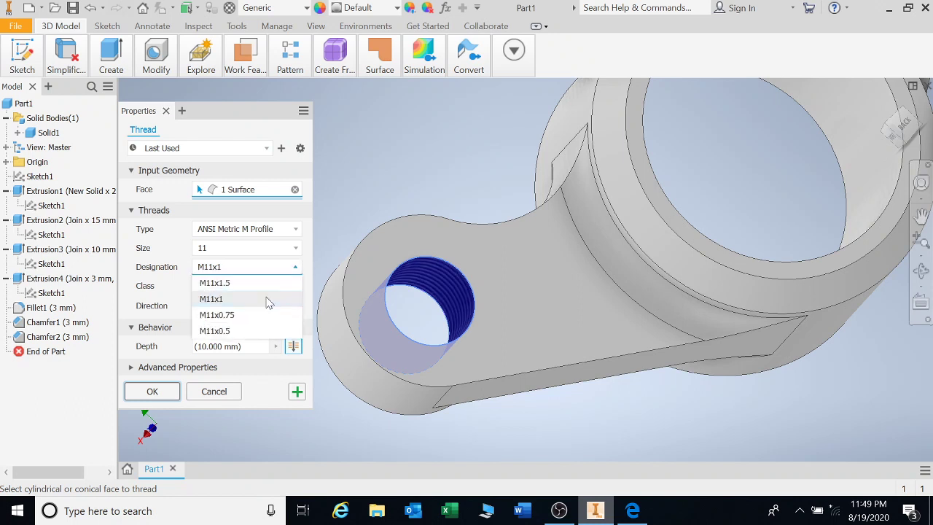
click(224, 332)
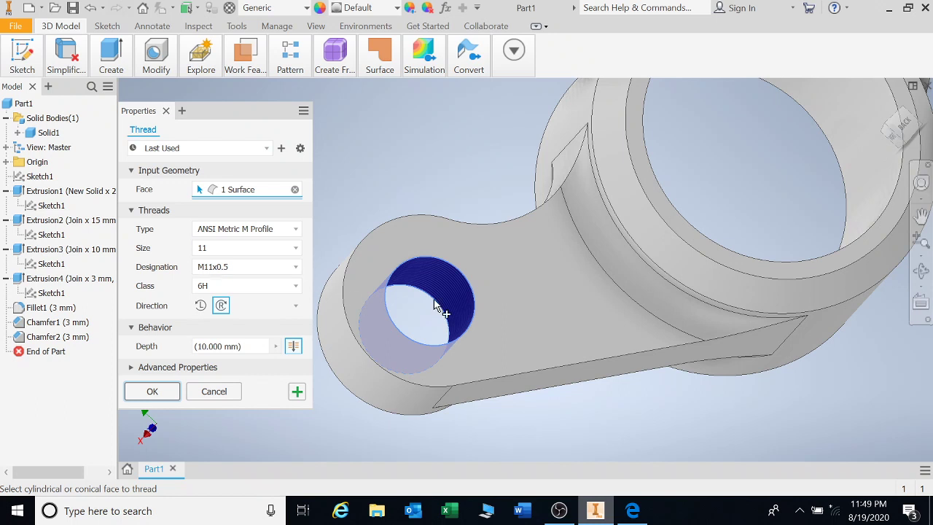
click(296, 267)
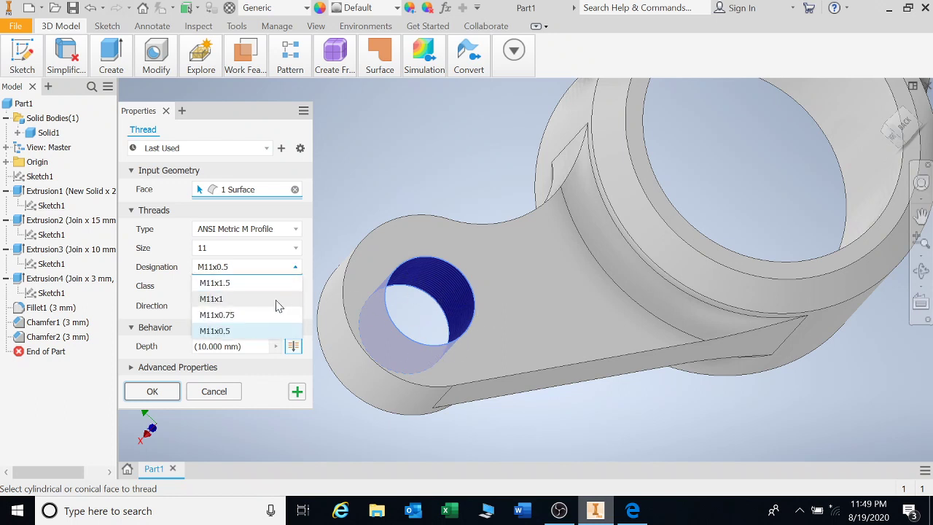
click(224, 283)
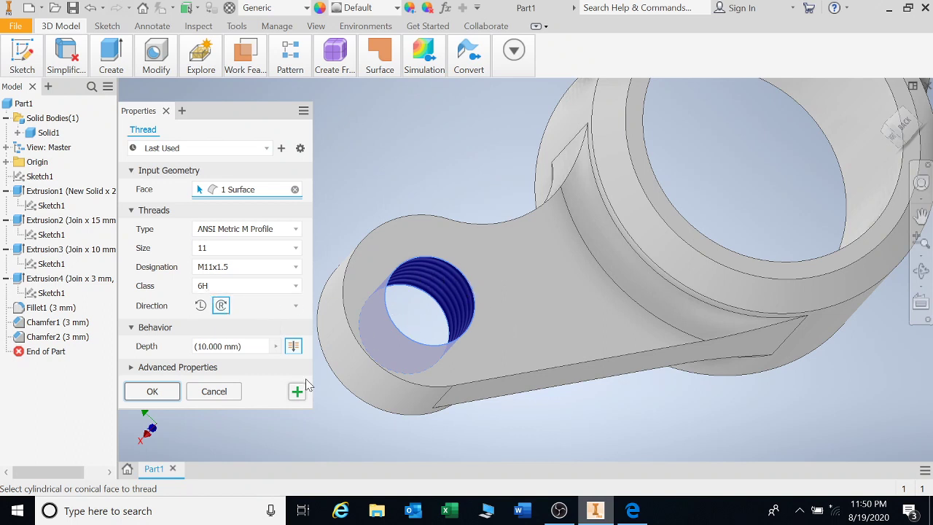
Apply the M11x1.5 thread, then start a second thread on the large bore's inner face.
click(148, 391)
click(156, 59)
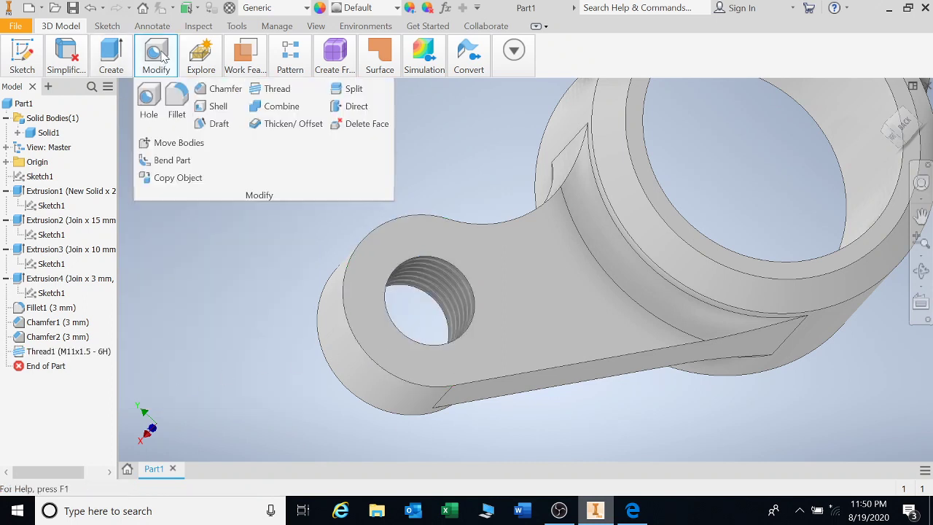
click(277, 89)
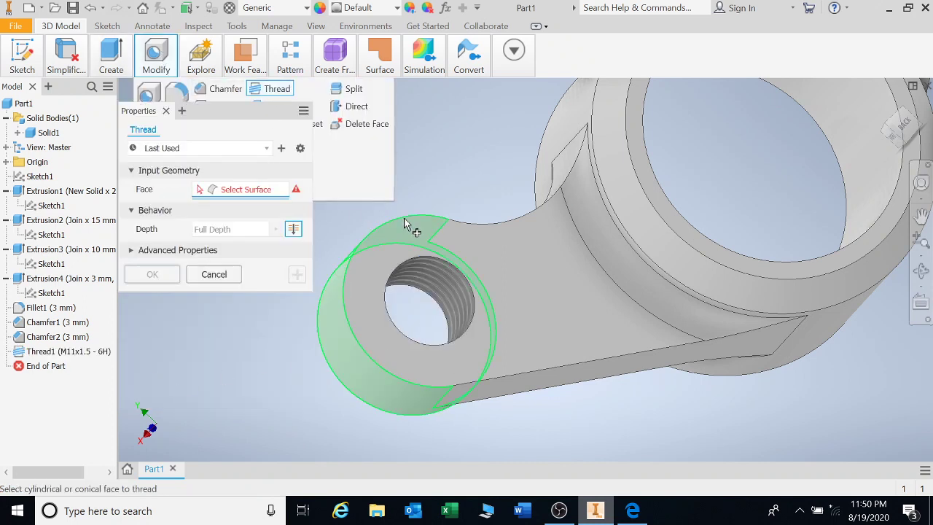
middle_drag(775, 170, 535, 288)
click(626, 200)
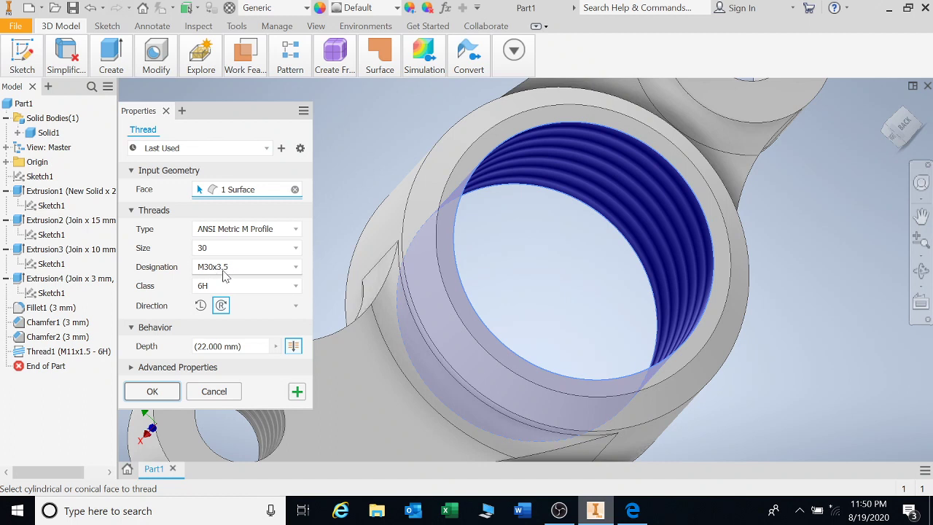
Choose the M30x2.5 designation and apply the thread to the bore.
click(295, 268)
click(232, 315)
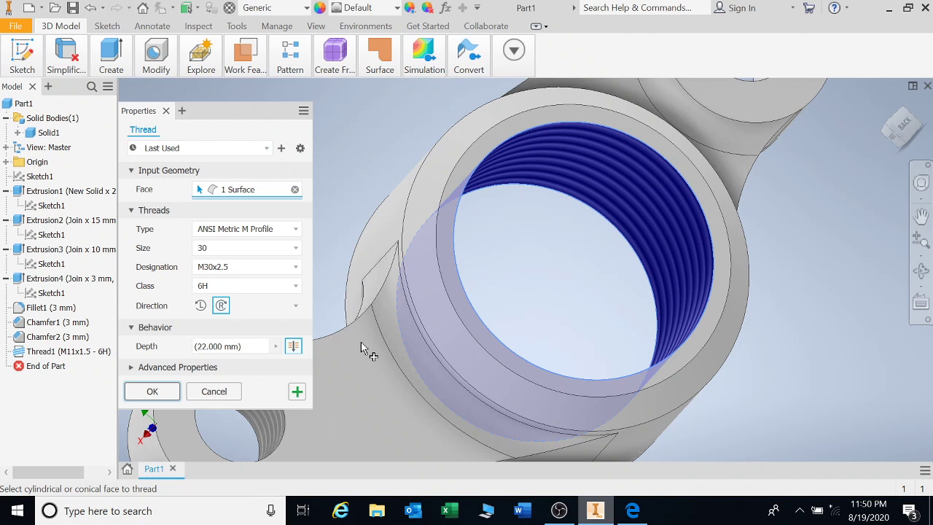
click(153, 391)
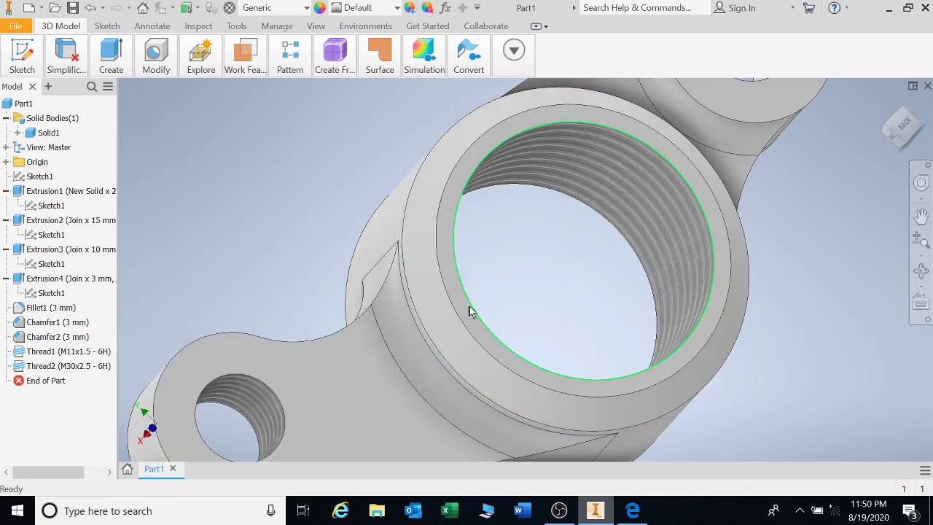
scroll(475, 313, down, 5)
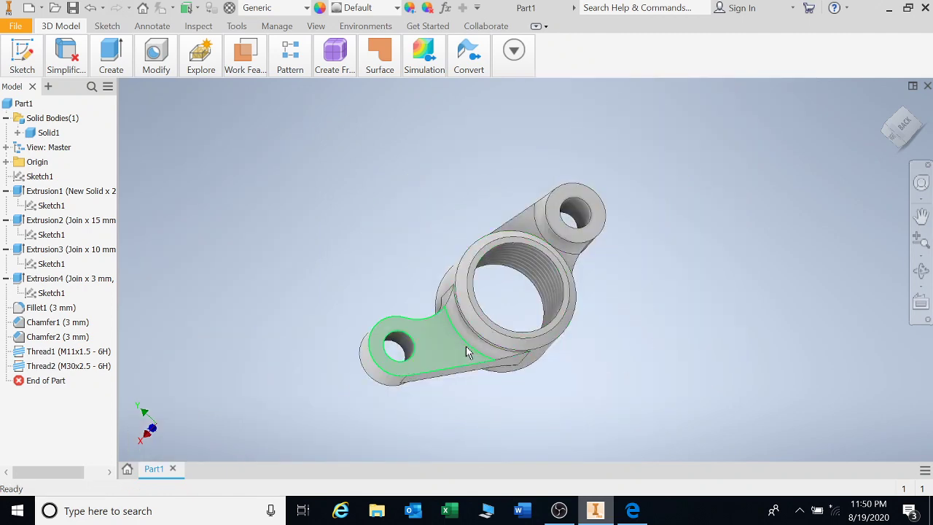
Thicken the flat arm face around the small hole by 3 mm with Thicken/Offset.
mouse_move(492, 375)
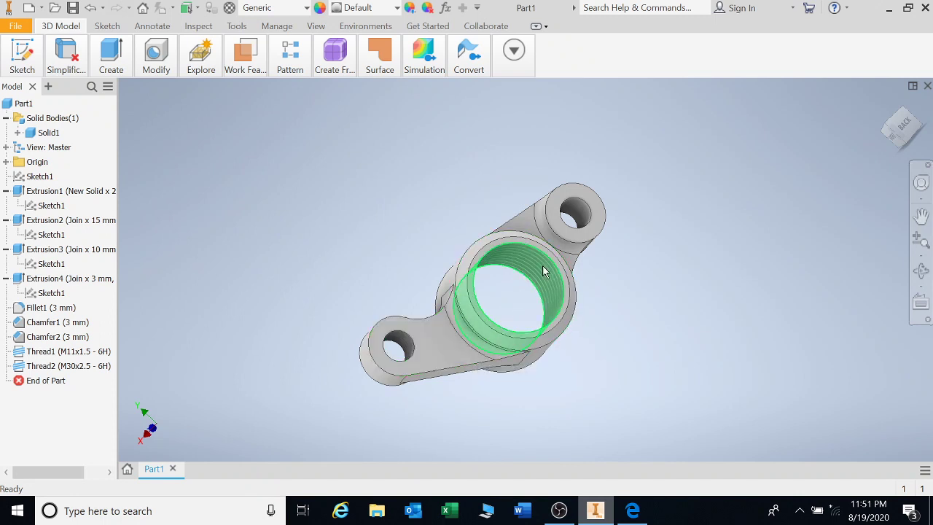
click(156, 73)
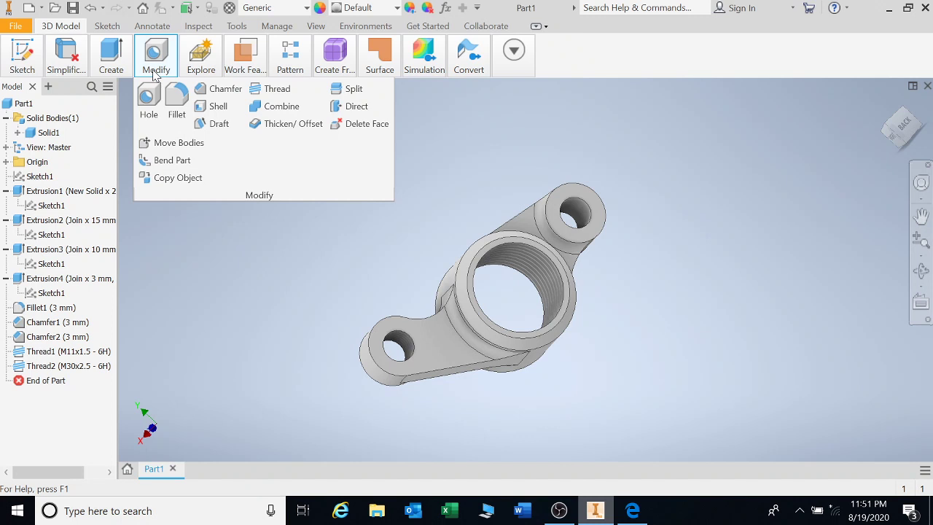
click(277, 128)
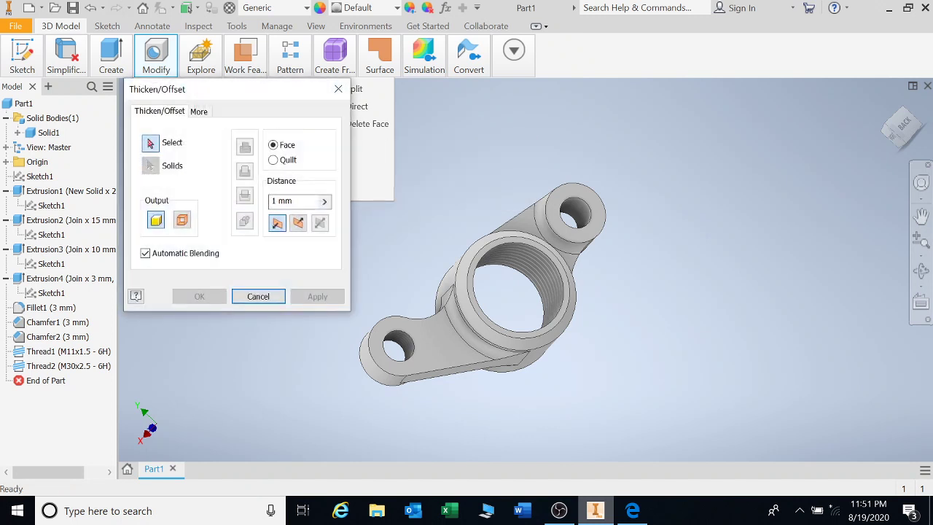
click(437, 350)
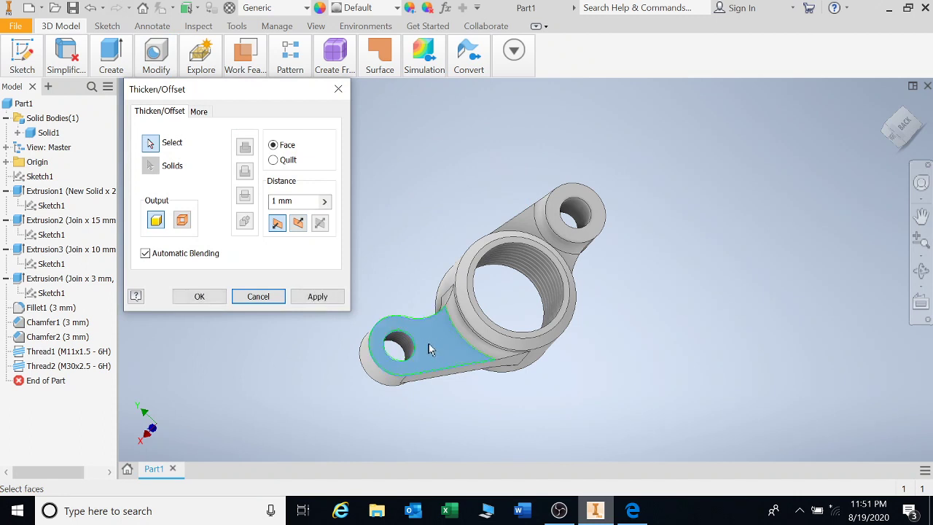
click(295, 202)
drag(295, 207, 254, 210)
text(3)
click(315, 298)
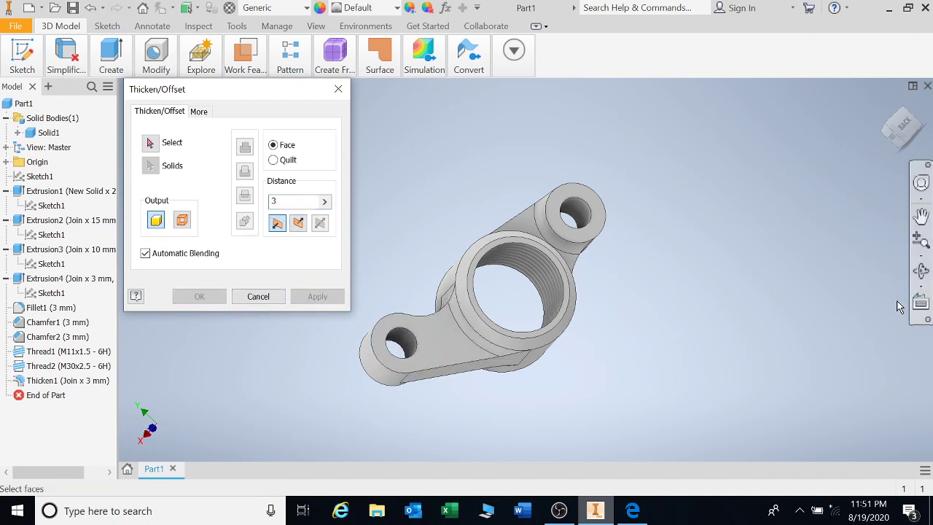
click(921, 271)
drag(556, 308, 487, 161)
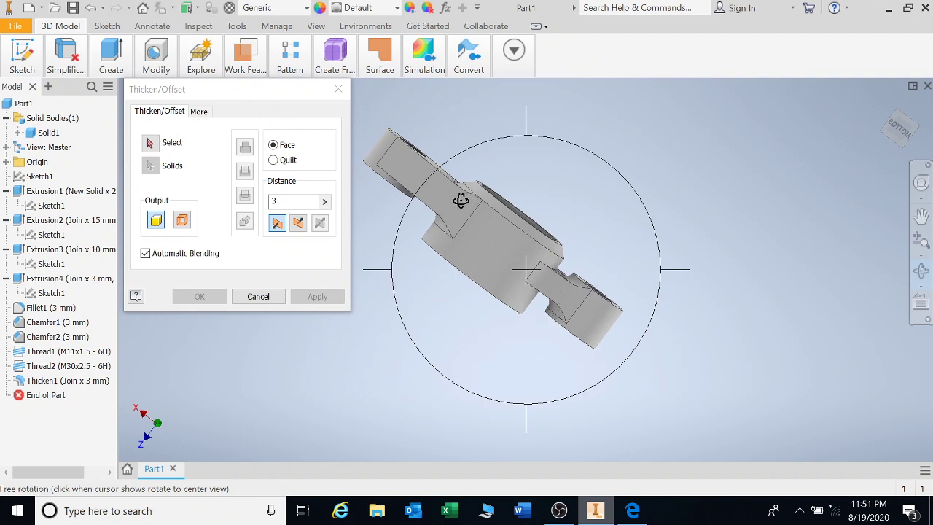
Thicken the web face between the threaded bore and the small boss by 3 mm.
drag(483, 194, 459, 231)
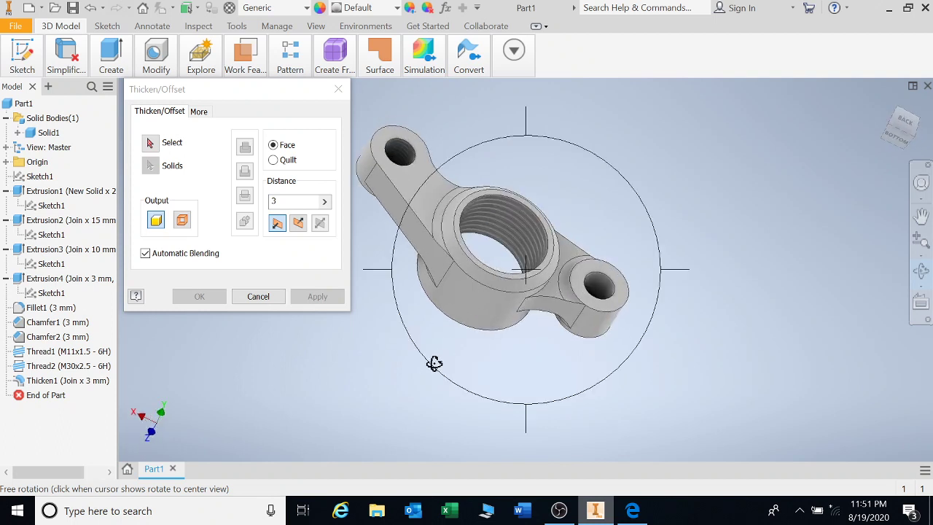
key(Escape)
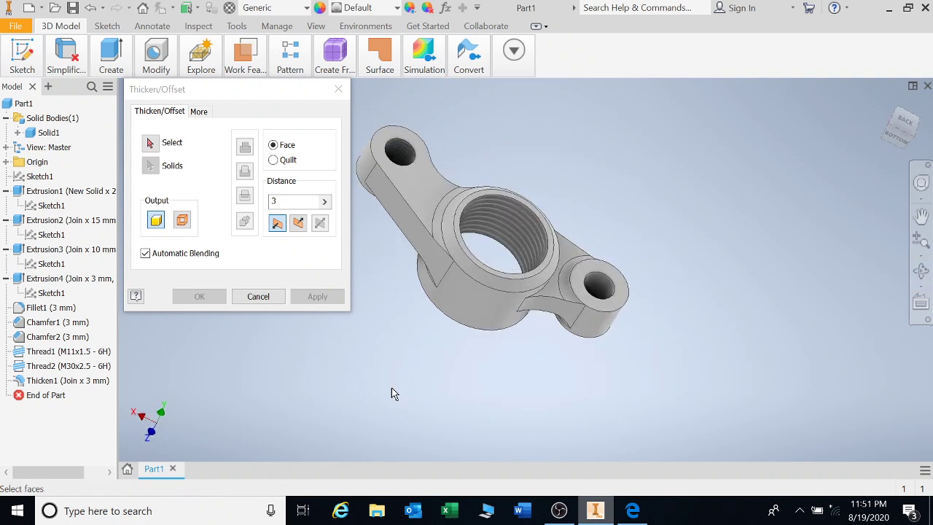
click(555, 288)
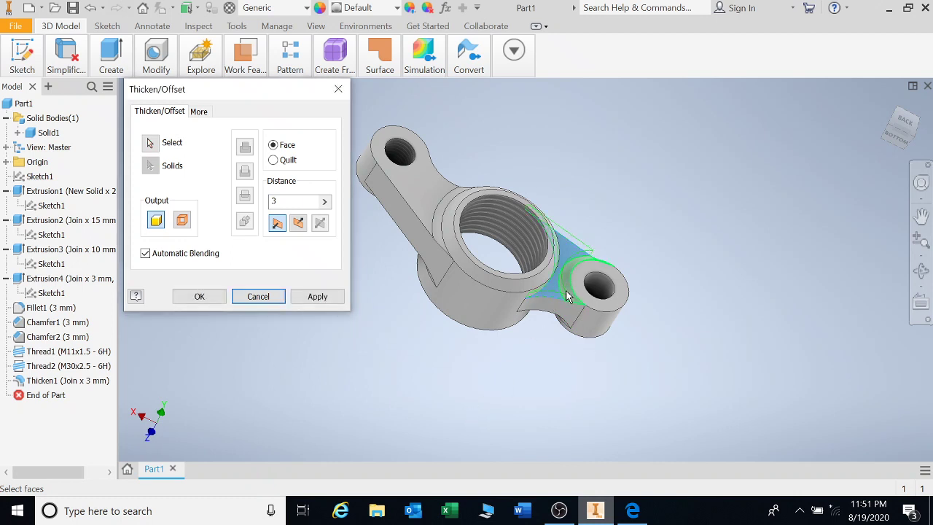
click(315, 296)
click(921, 270)
drag(616, 306, 502, 366)
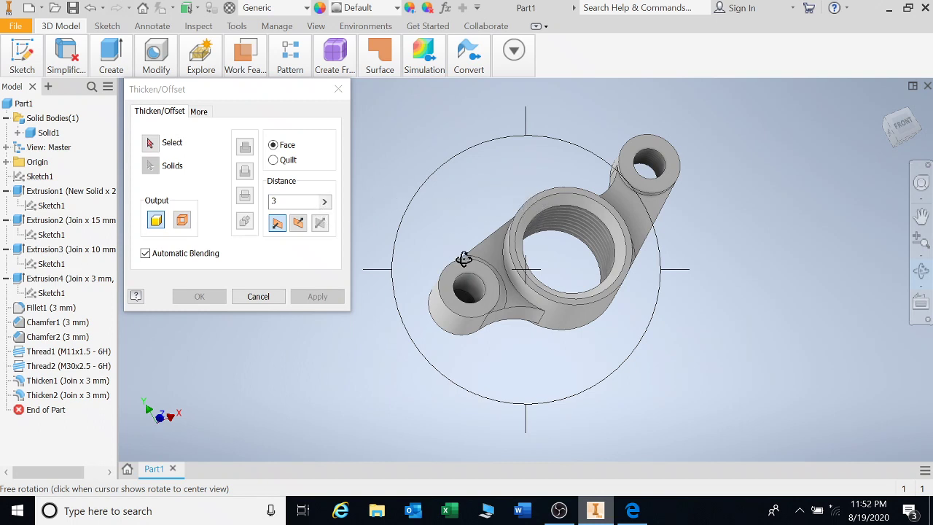
Raise the bore's top ring face by 10 mm and close the thickening tool.
key(Escape)
click(539, 198)
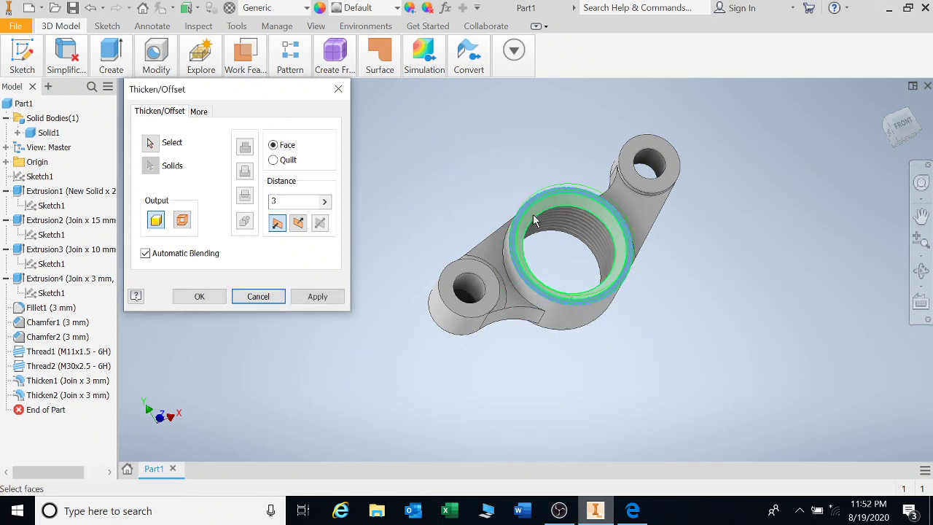
click(295, 203)
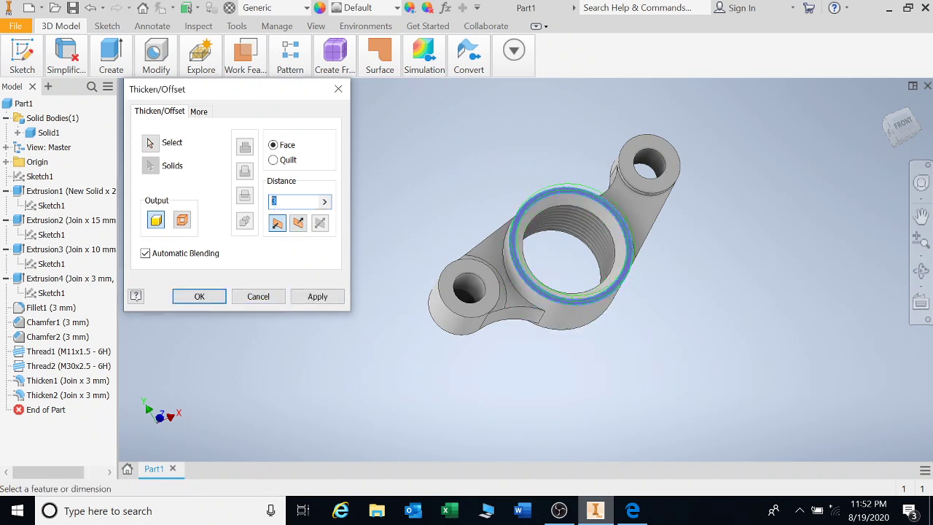
text(10)
click(318, 296)
click(921, 271)
drag(629, 266, 521, 236)
click(263, 295)
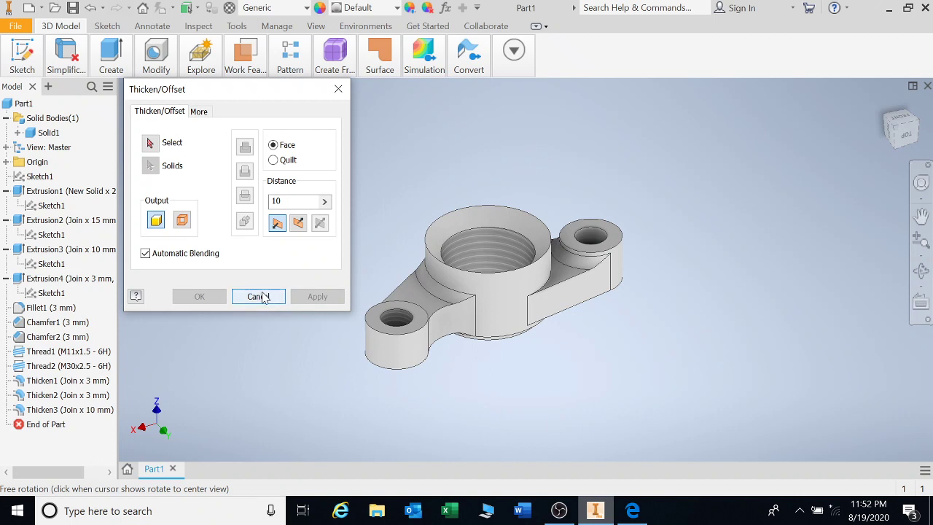
click(258, 296)
click(162, 67)
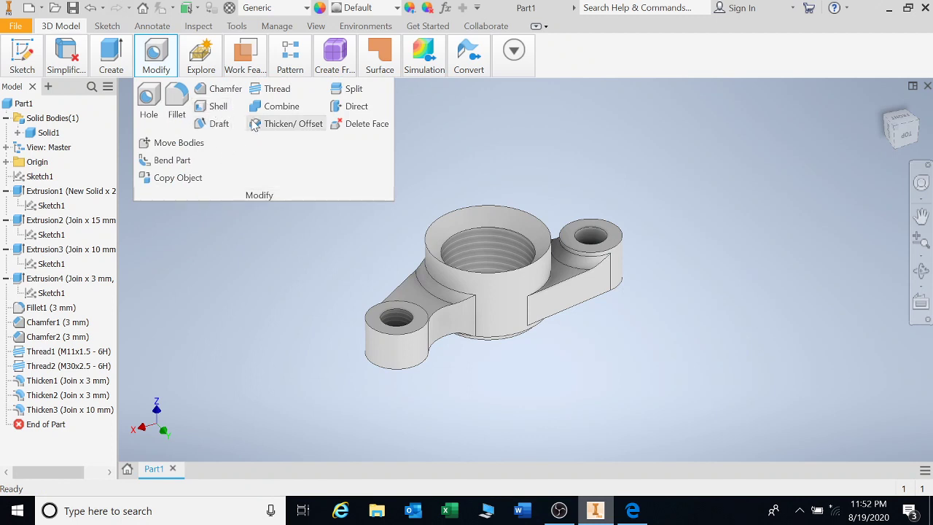
Delete the sloped arm face with Delete Face and orbit to view the opened interior.
click(366, 124)
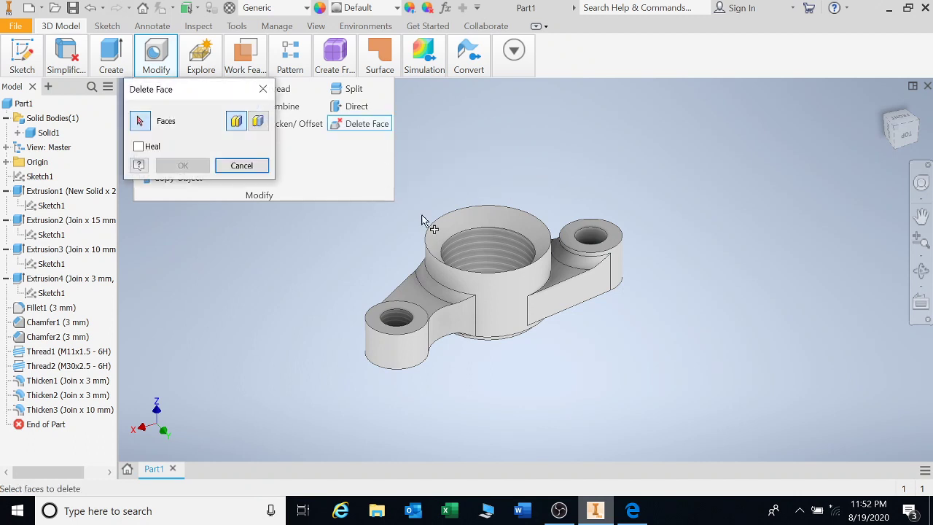
click(921, 274)
drag(542, 281, 518, 318)
key(Escape)
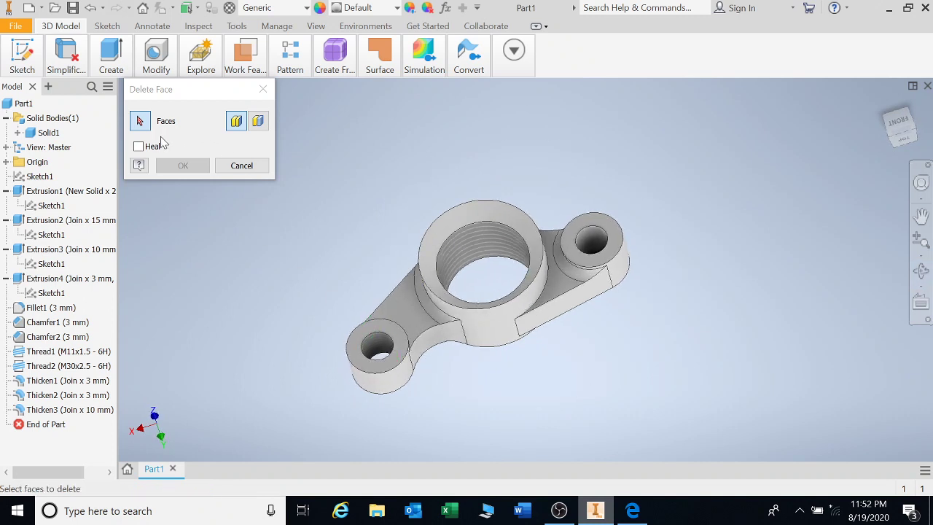
click(394, 315)
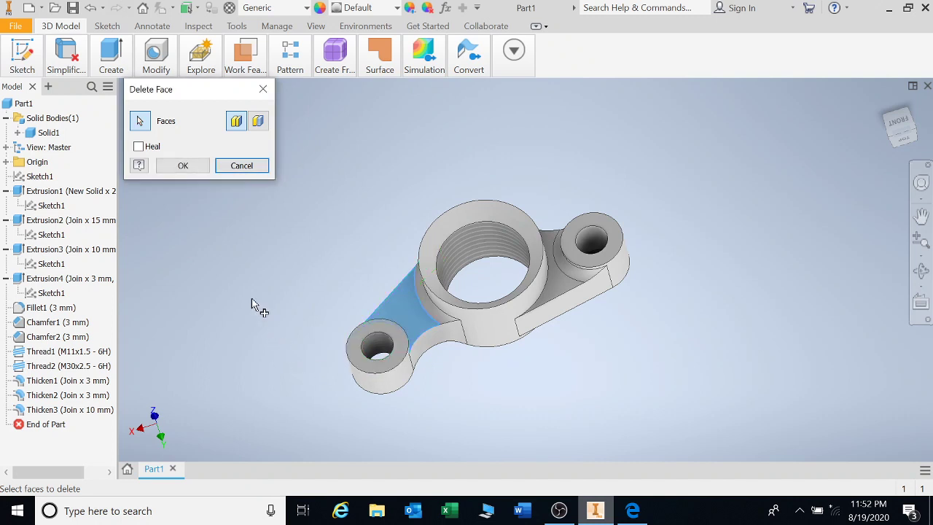
click(195, 166)
click(919, 271)
drag(537, 289, 496, 278)
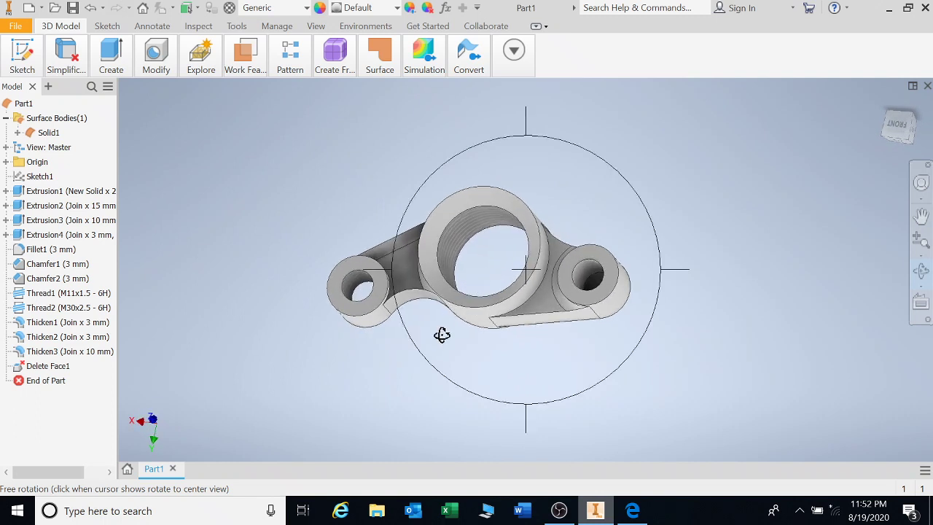
key(Escape)
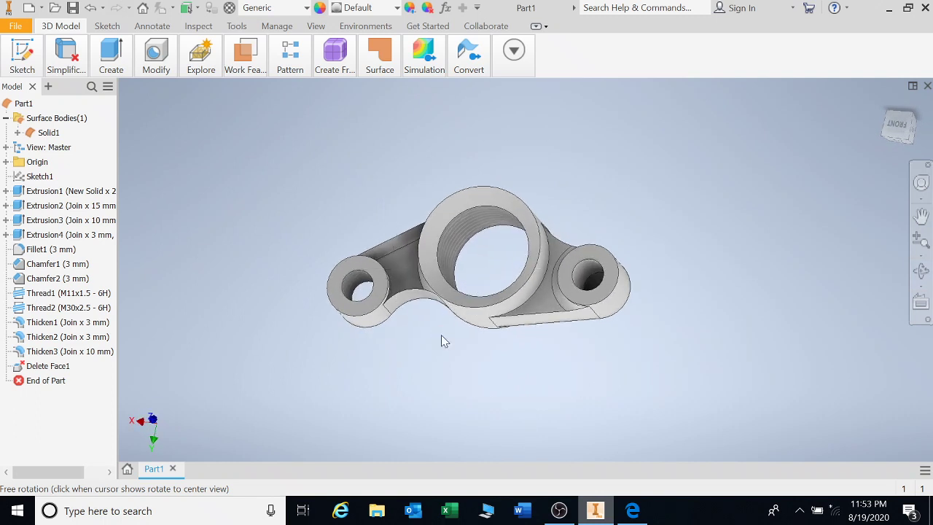
click(157, 70)
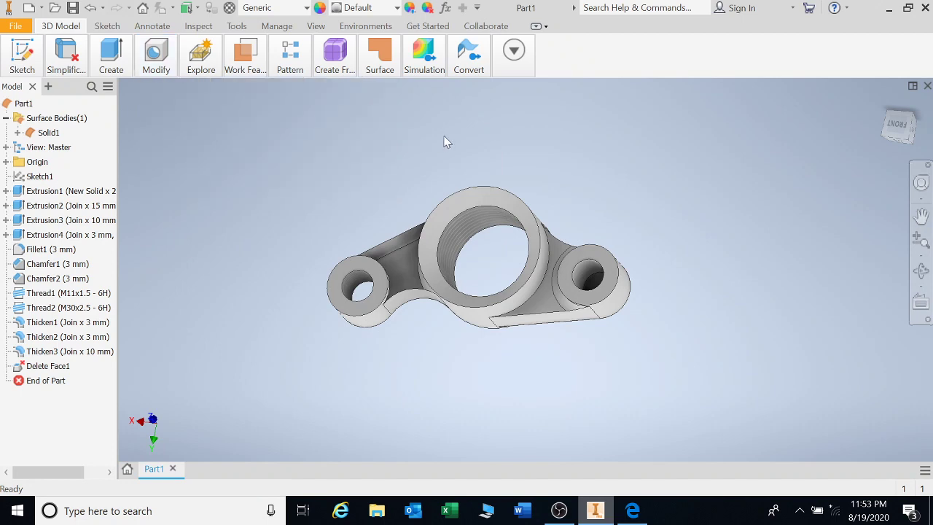
click(920, 270)
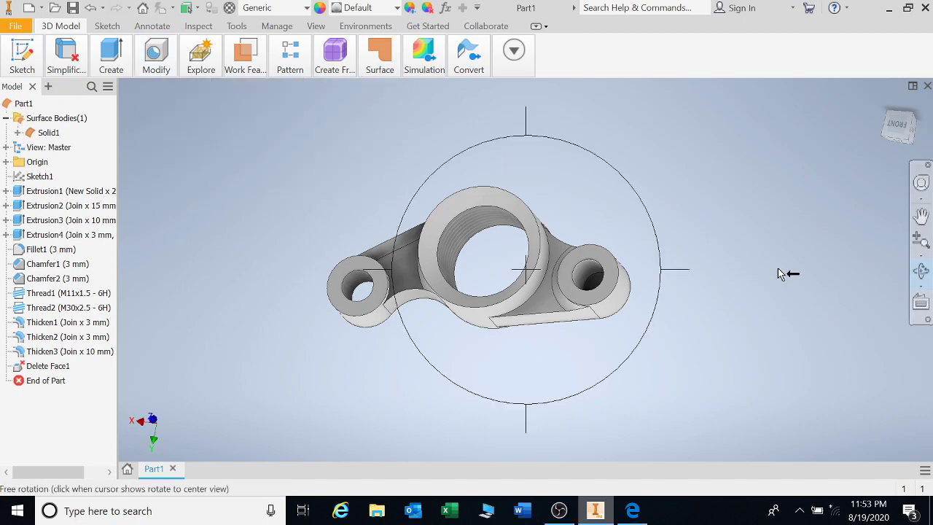